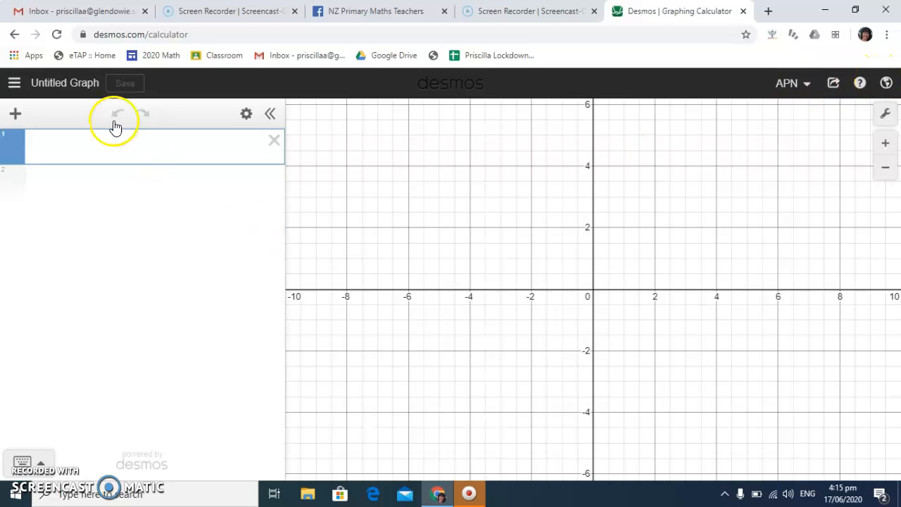
Save the untitled graph with the title "what ever"
left_click(83, 85)
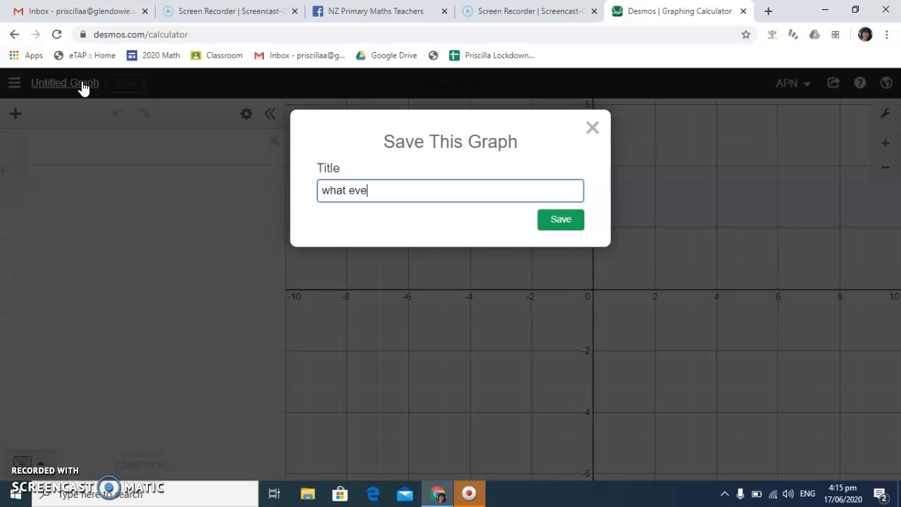
left_click(560, 221)
left_click(465, 218)
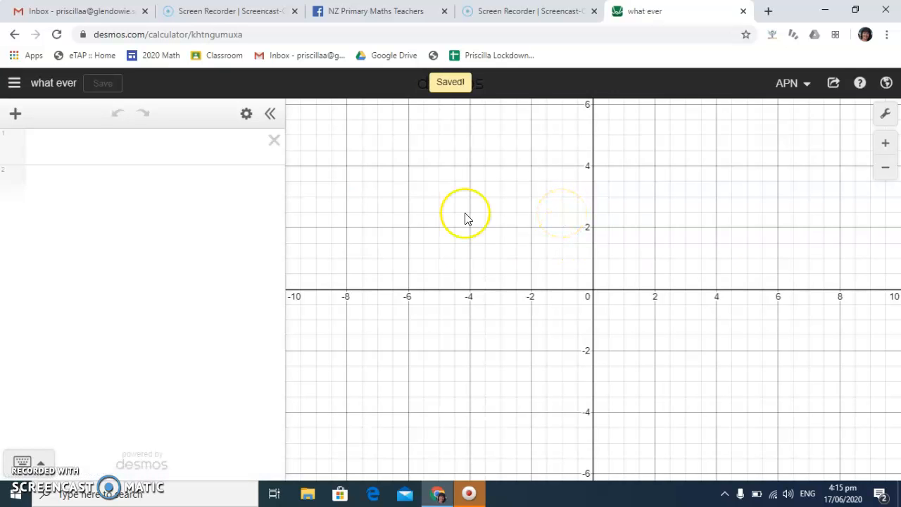
Open the saved graph Remix Flower 2 to view its animated design
left_click(14, 81)
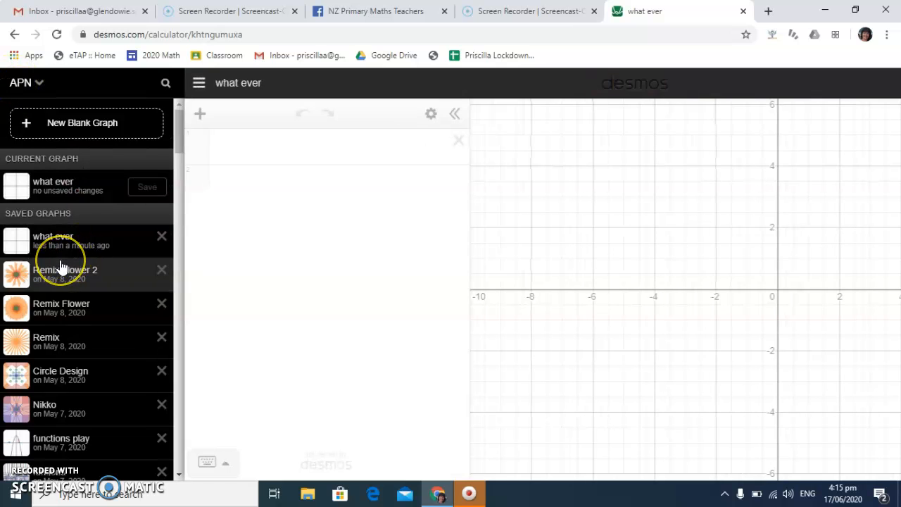
left_click(61, 267)
left_click(374, 326)
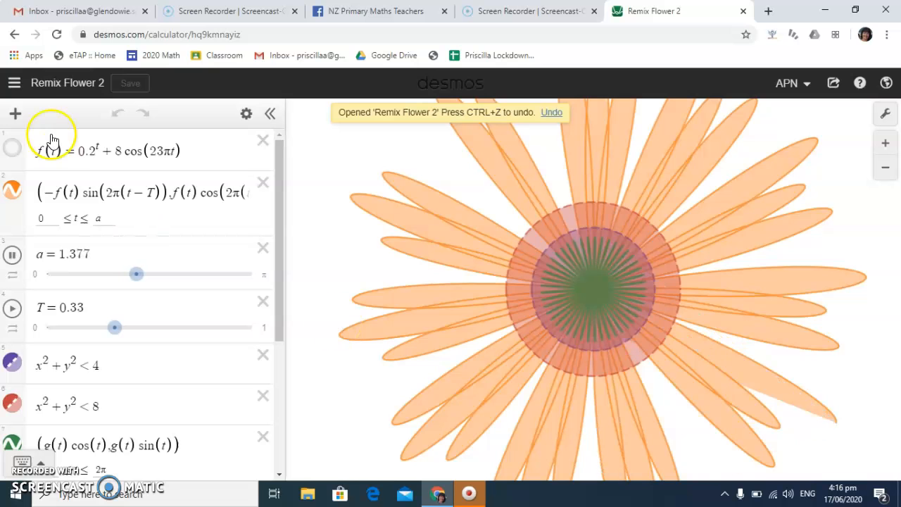
Open the saved graph Circle Design to view its animated circles
left_click(14, 83)
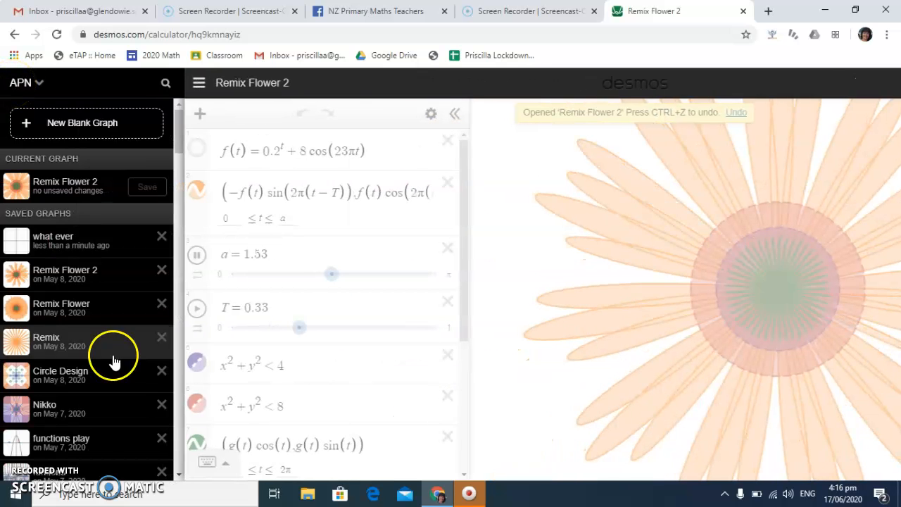
left_click(76, 371)
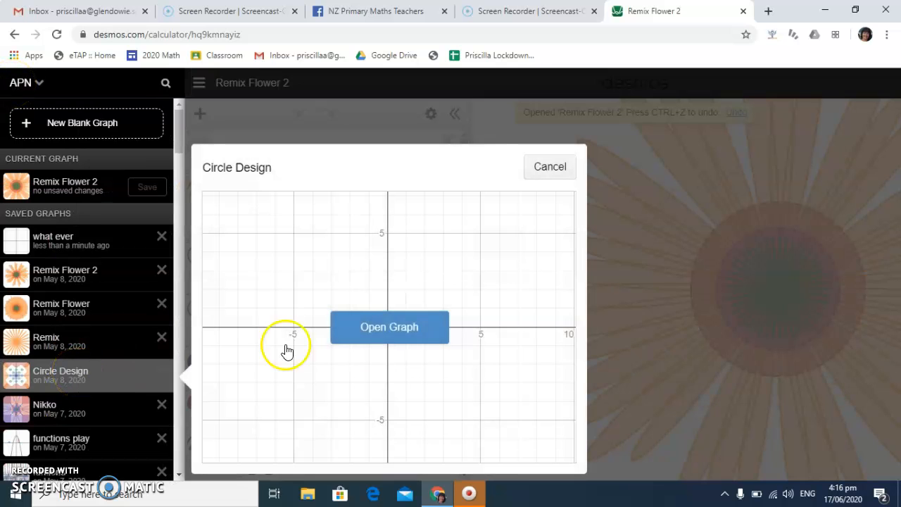
left_click(392, 329)
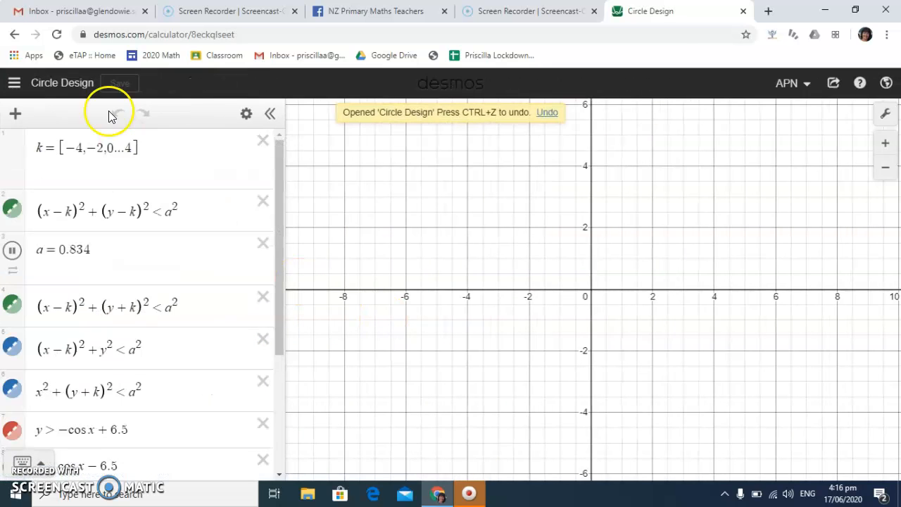
Browse the older saved graphs, expanding the list, and open Skiing Mountain from September 2018
left_click(14, 83)
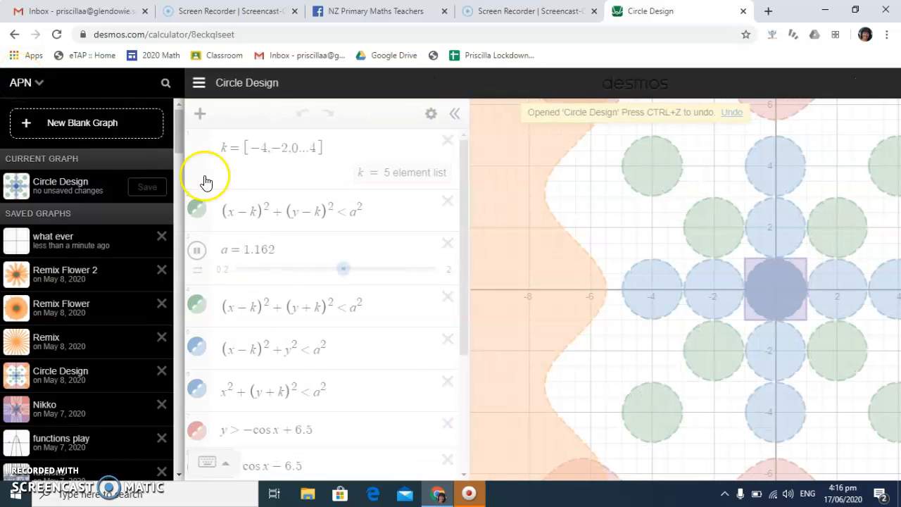
left_click_drag(179, 131, 151, 309)
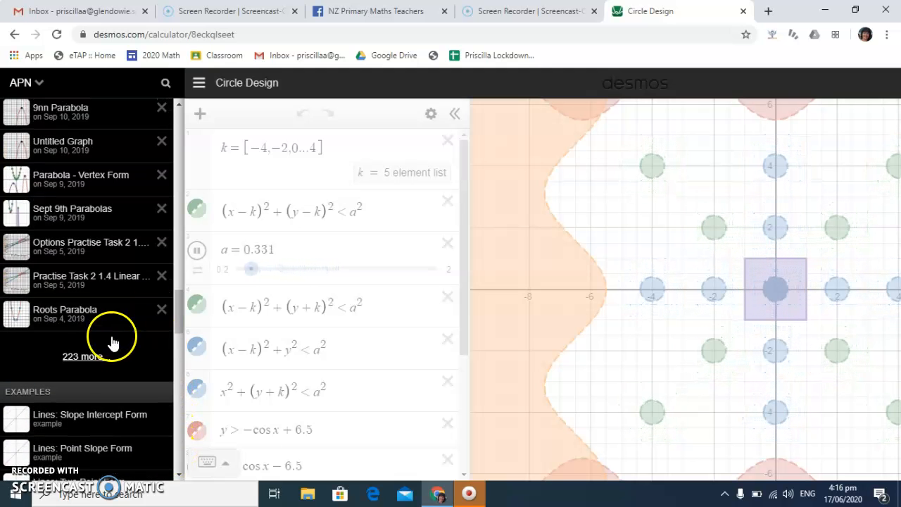
left_click(90, 358)
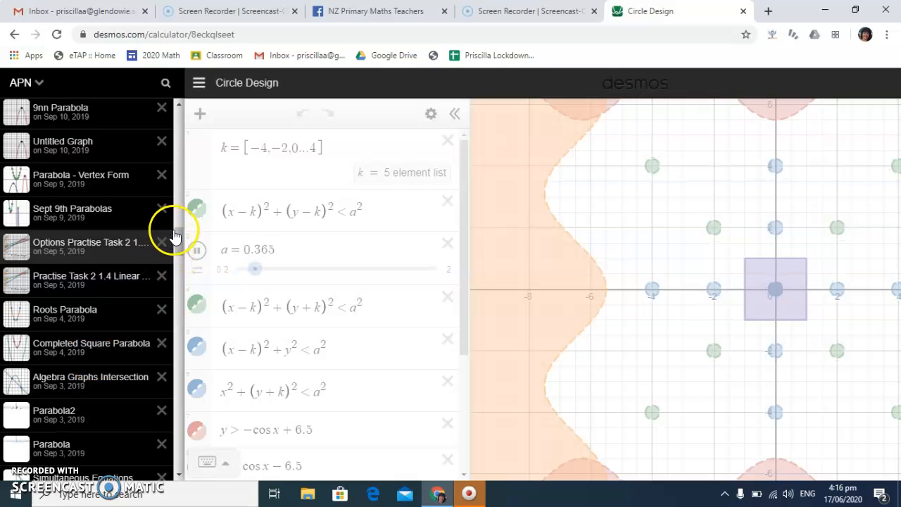
left_click_drag(179, 236, 182, 321)
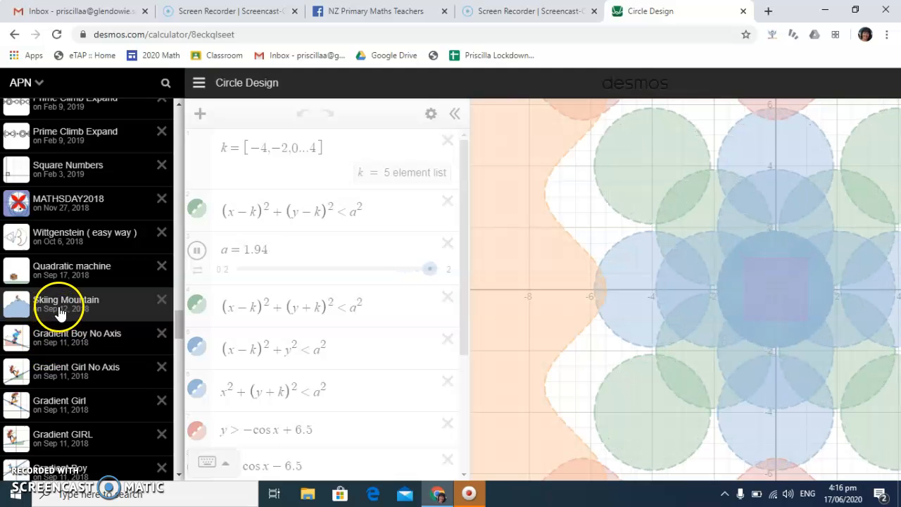
left_click(15, 493)
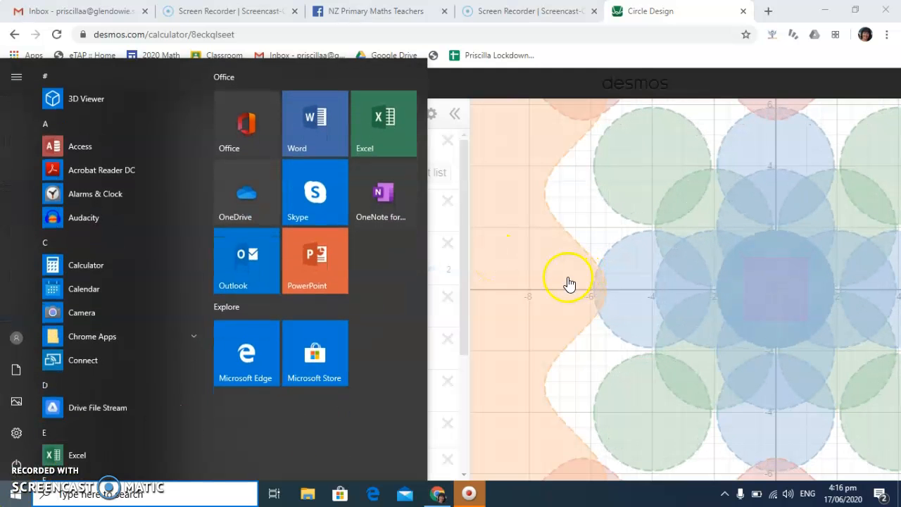
left_click(569, 284)
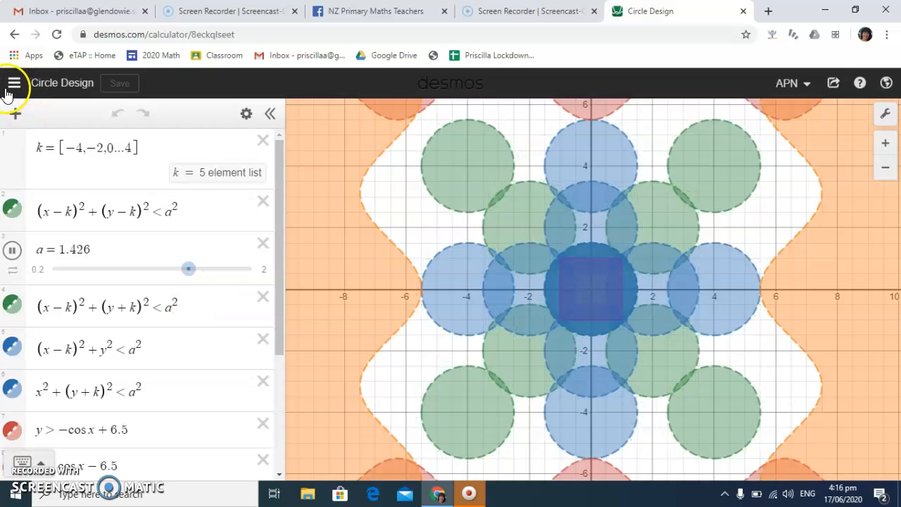
left_click(14, 83)
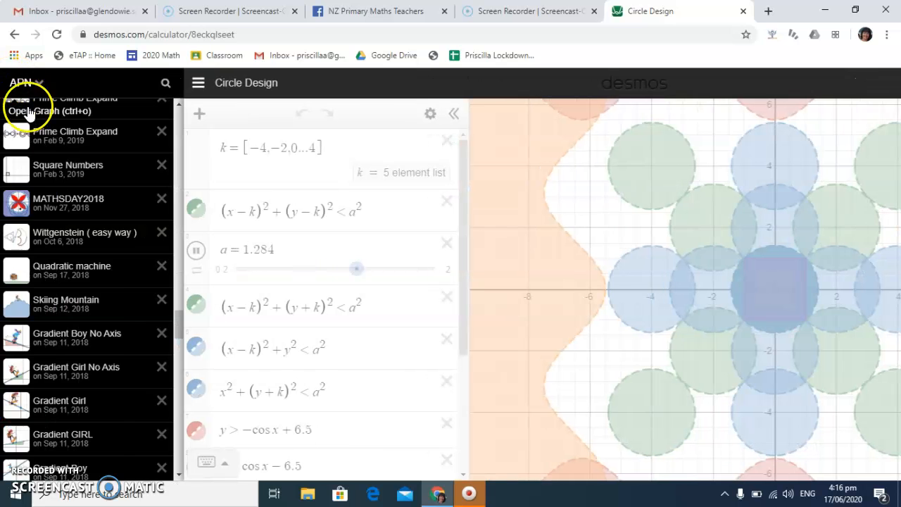
left_click(61, 299)
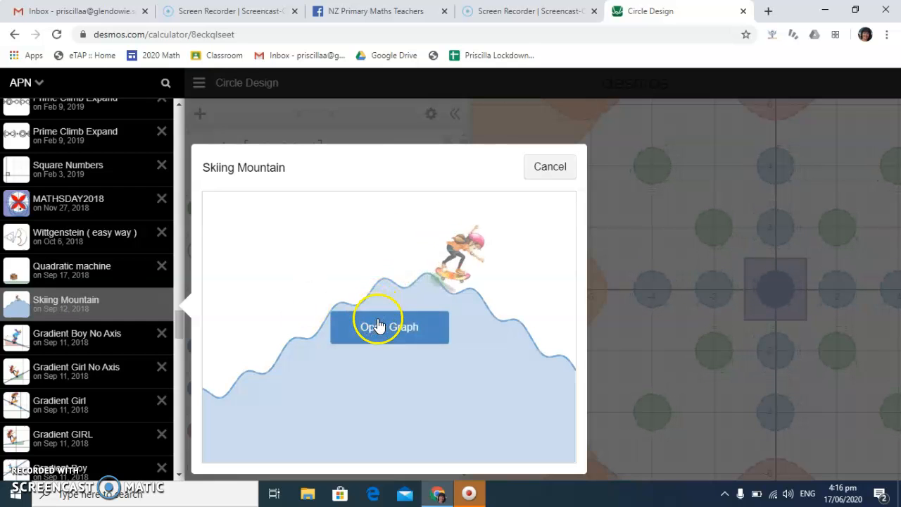
left_click(378, 326)
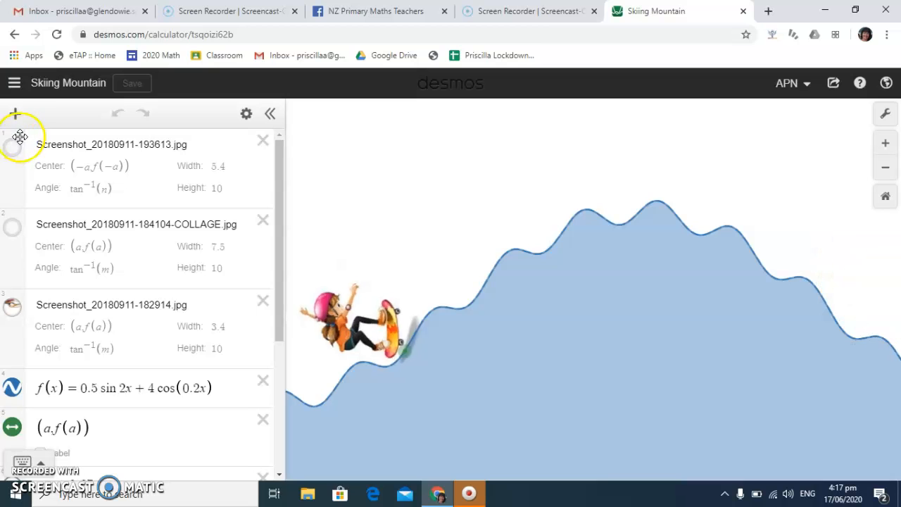
Search the saved graphs for "wheel" and open Ferris Wheel
left_click(16, 84)
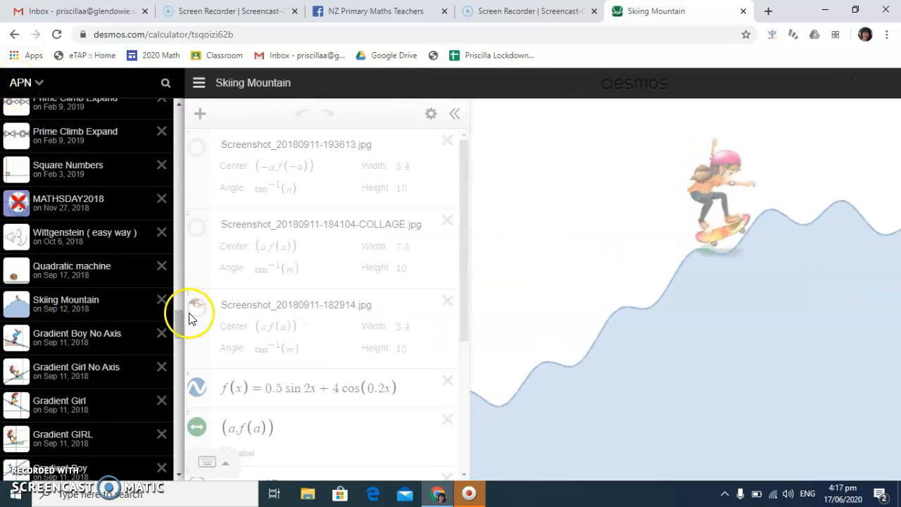
left_click_drag(180, 323, 180, 363)
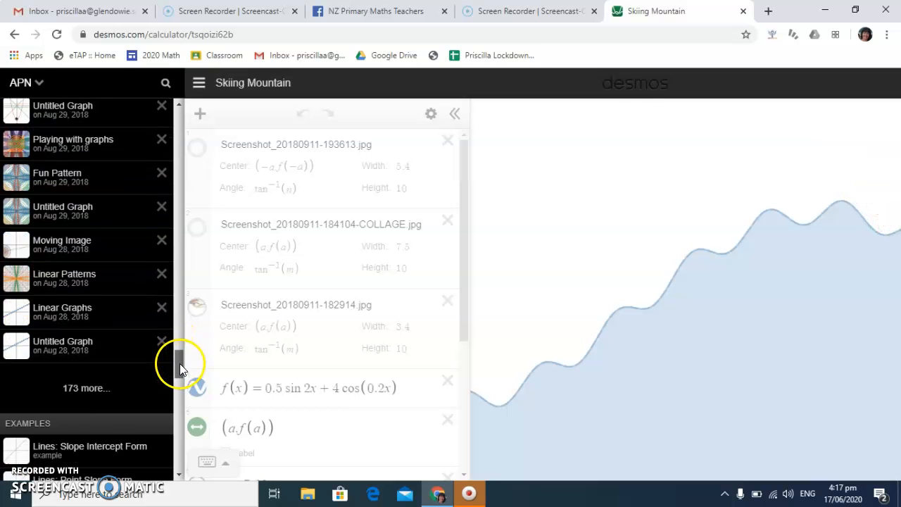
left_click(107, 387)
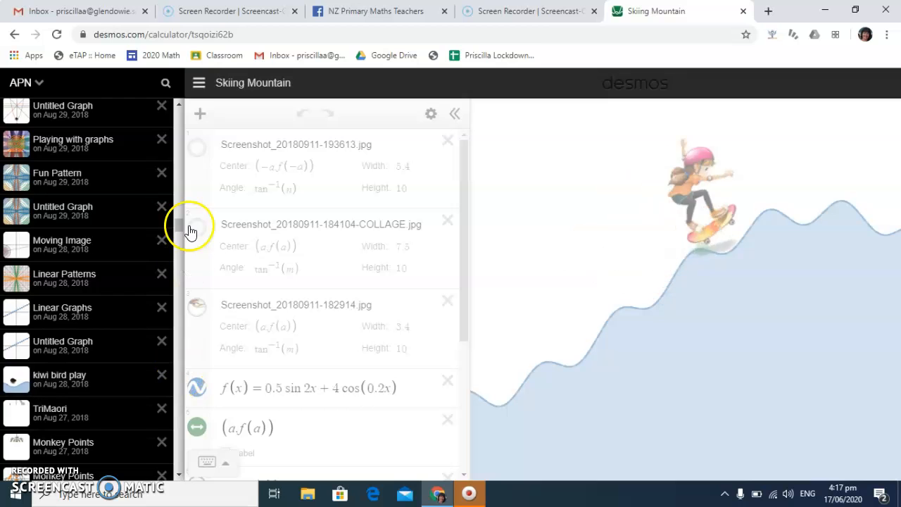
left_click(165, 83)
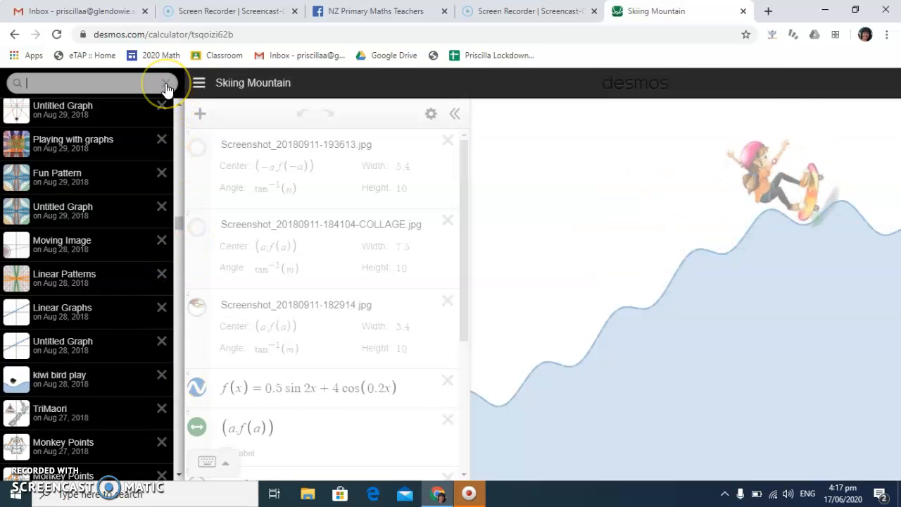
type("wheel")
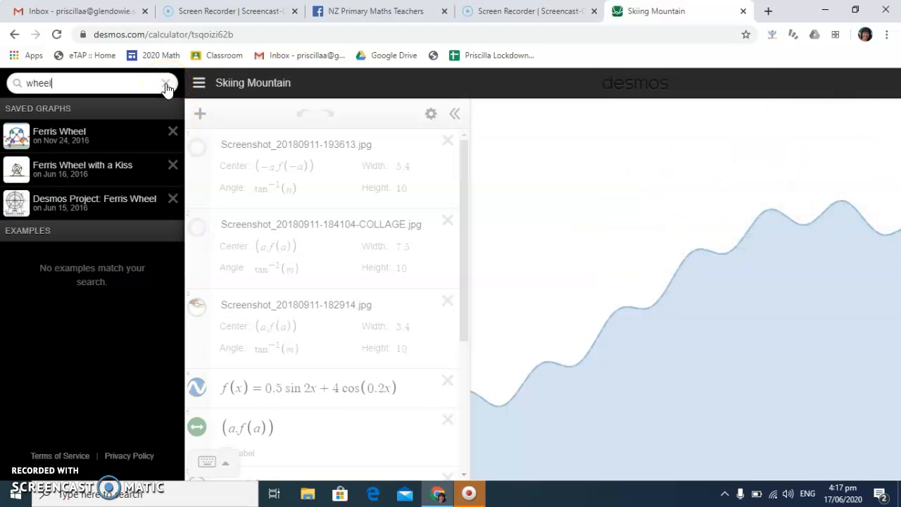
left_click(62, 134)
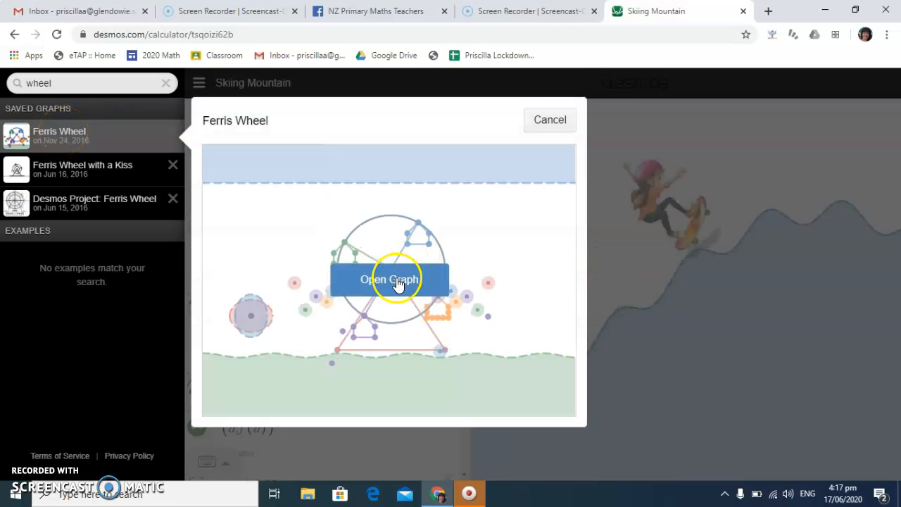
left_click(396, 281)
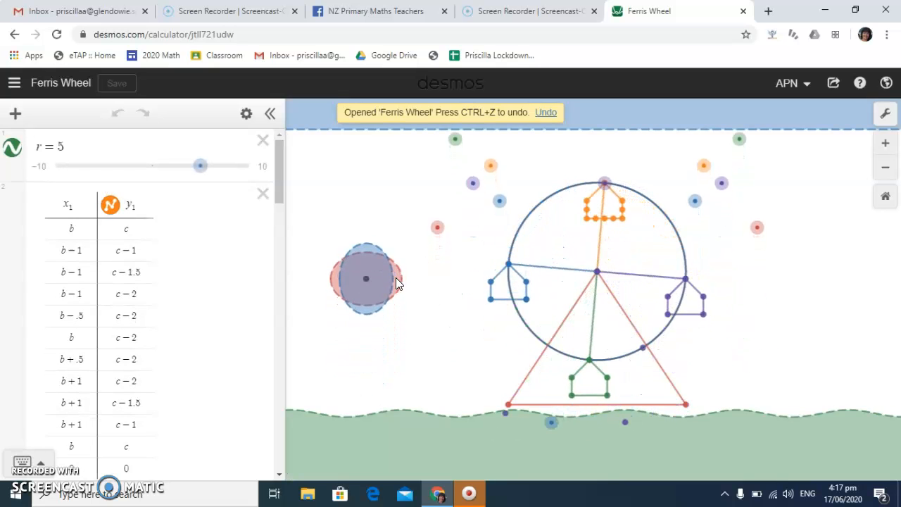
Start a new blank graph in place of the Ferris Wheel graph
left_click(14, 115)
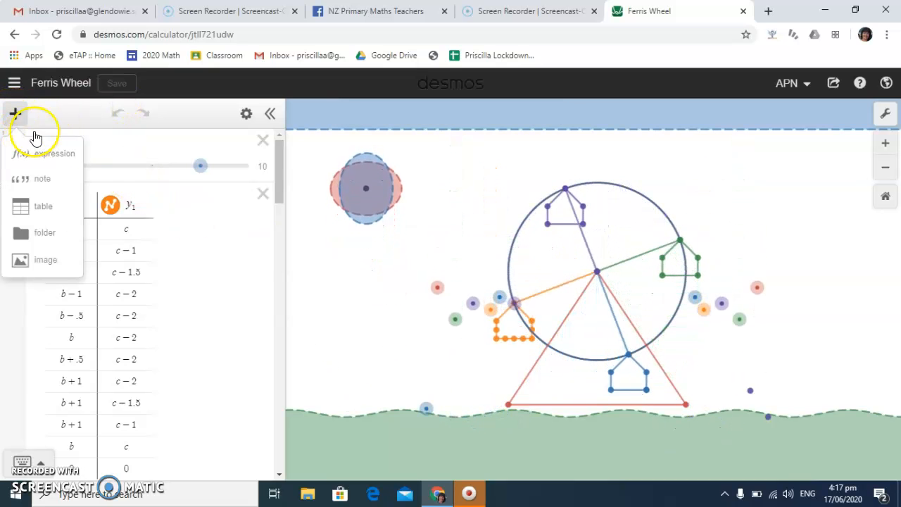
left_click(14, 84)
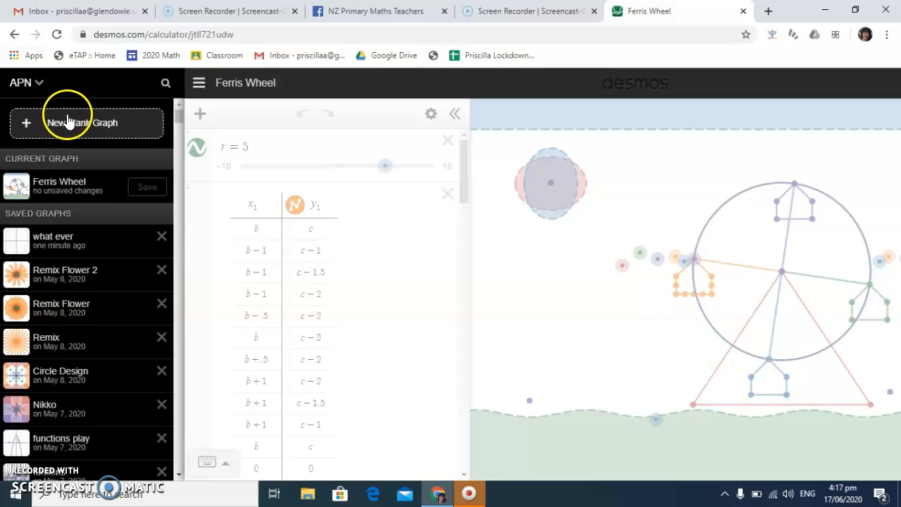
left_click(69, 121)
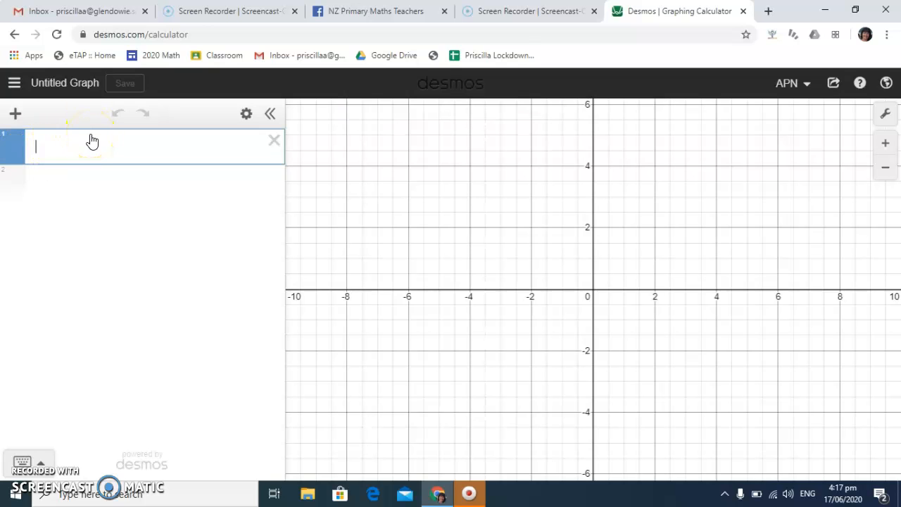
Turn on Projector Mode in the graph settings and try Reverse Contrast, leaving it off
left_click(886, 115)
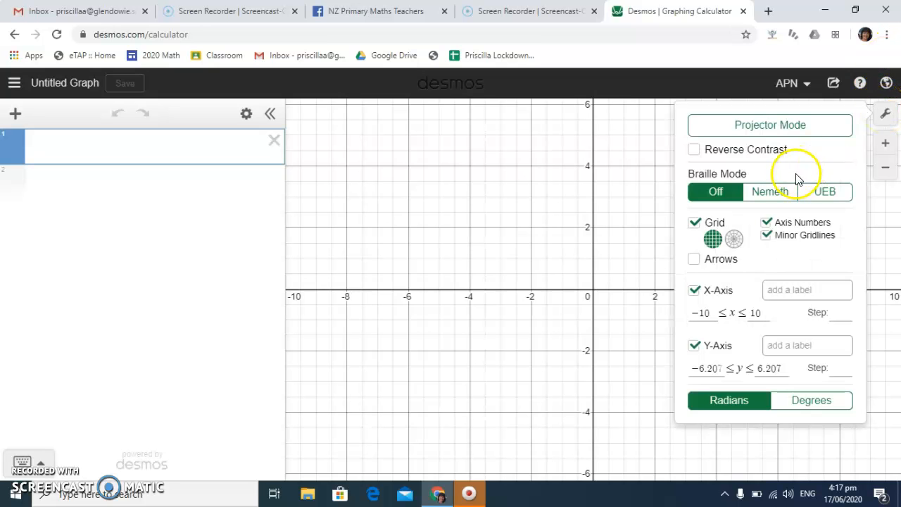
left_click(773, 126)
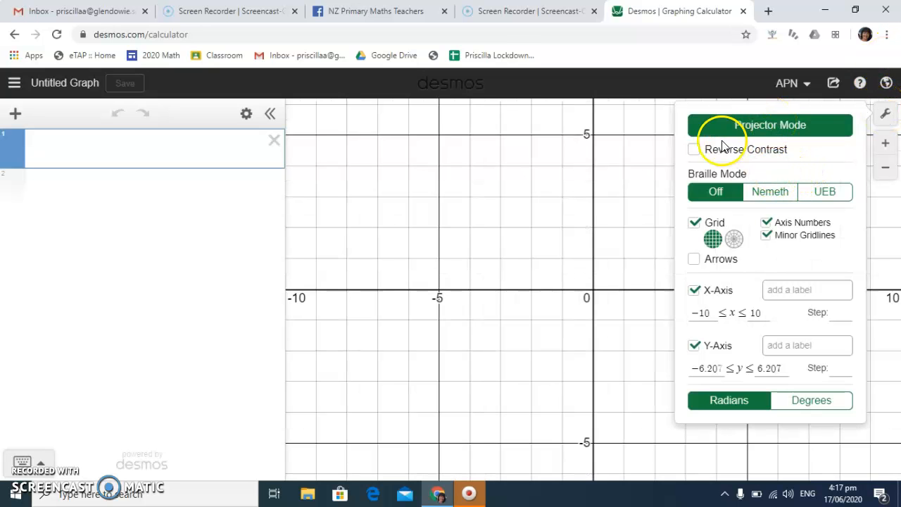
left_click(694, 150)
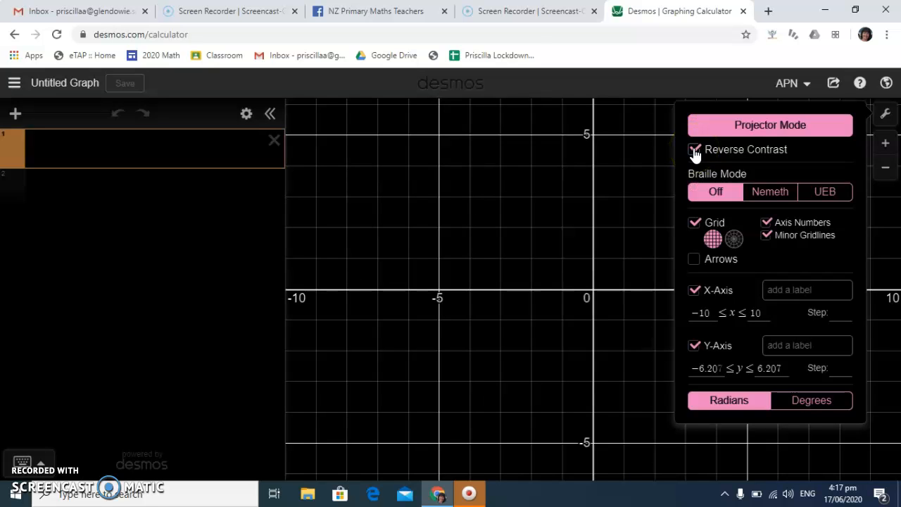
left_click(694, 150)
Try the polar grid and return the graph to the rectangular grid
left_click(713, 239)
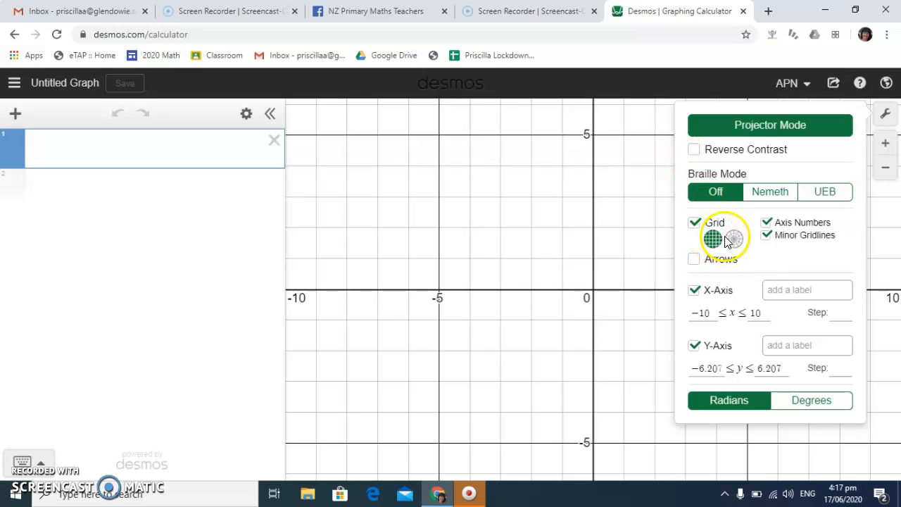
left_click(734, 239)
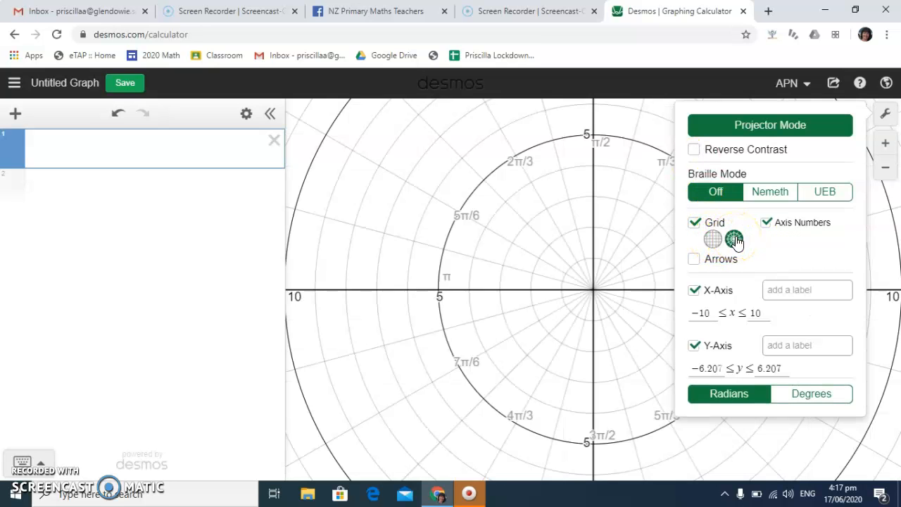
left_click(713, 241)
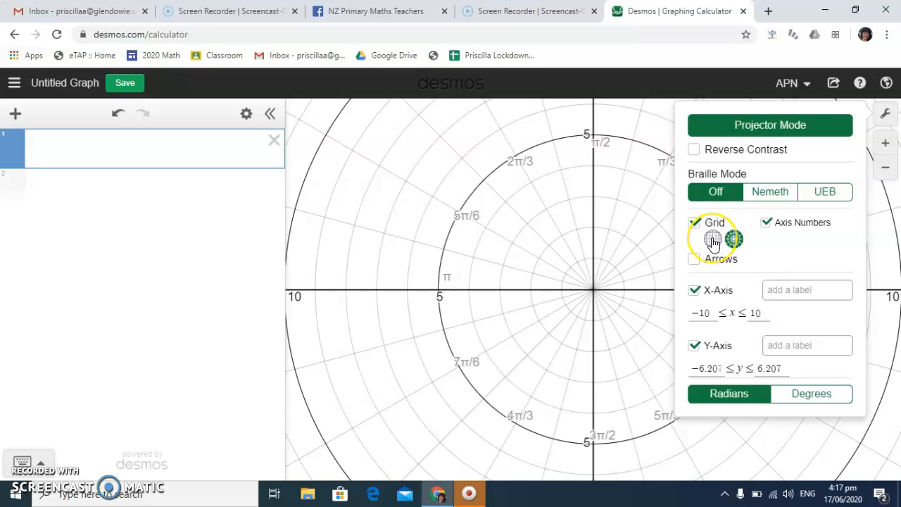
left_click(713, 240)
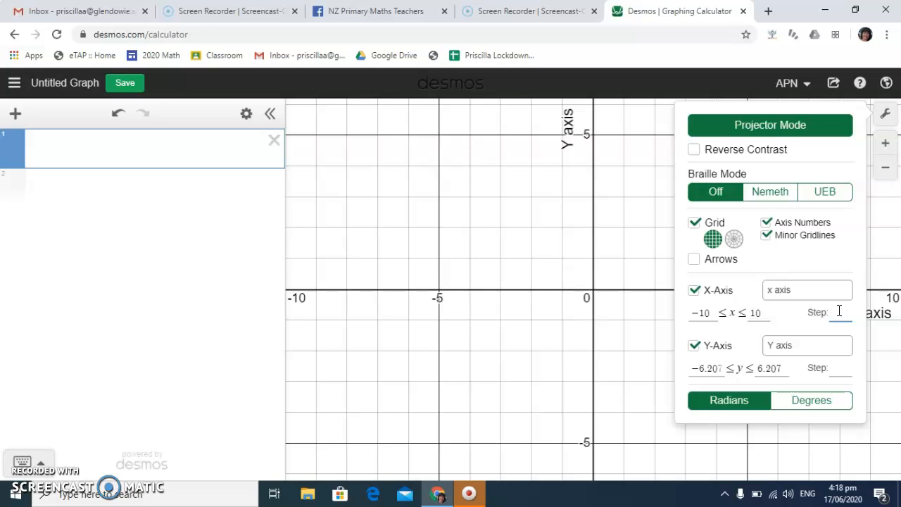
Try a step of 2 for the x-axis and clear the value again
type("2")
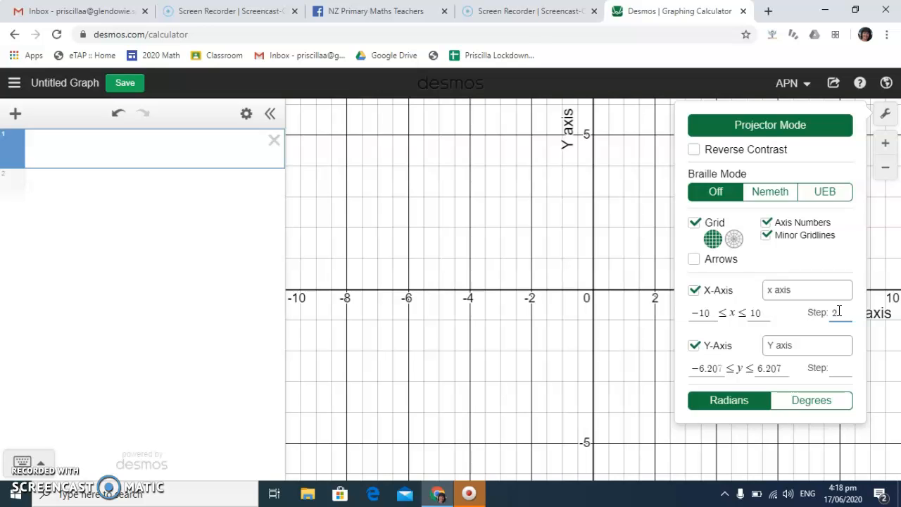
key("BackSpace")
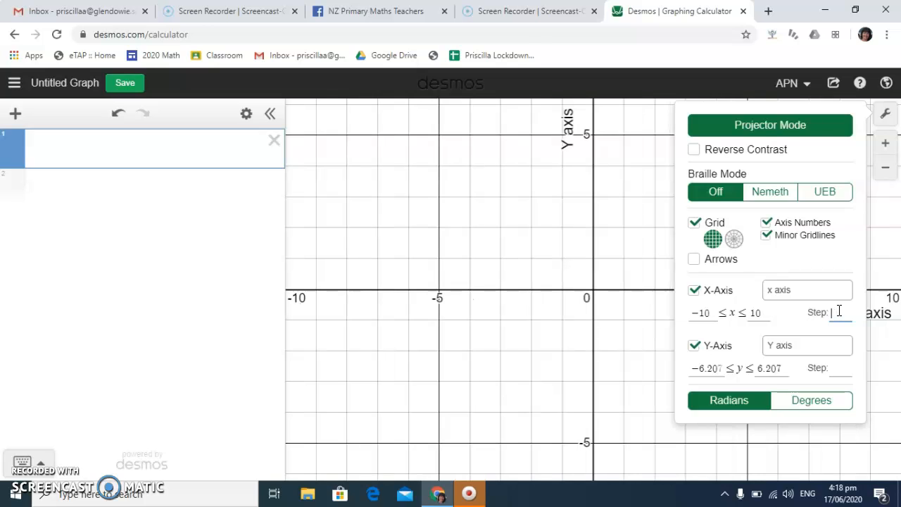
Set the step of both the x-axis and the y-axis to 1 and turn off the minor gridlines
left_click(766, 235)
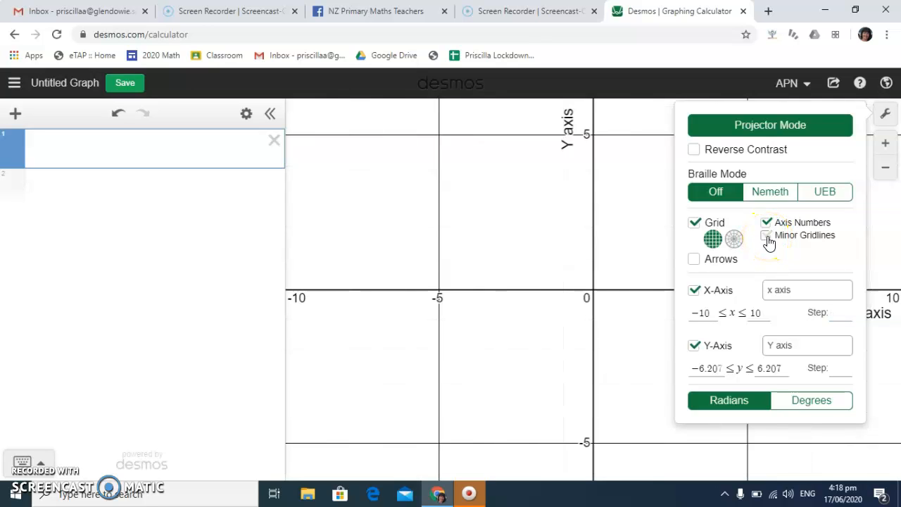
left_click(766, 236)
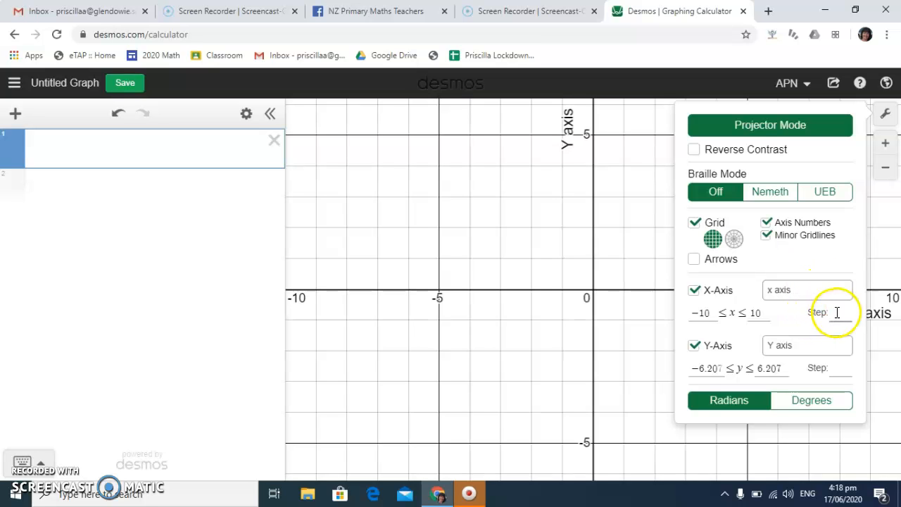
type("1")
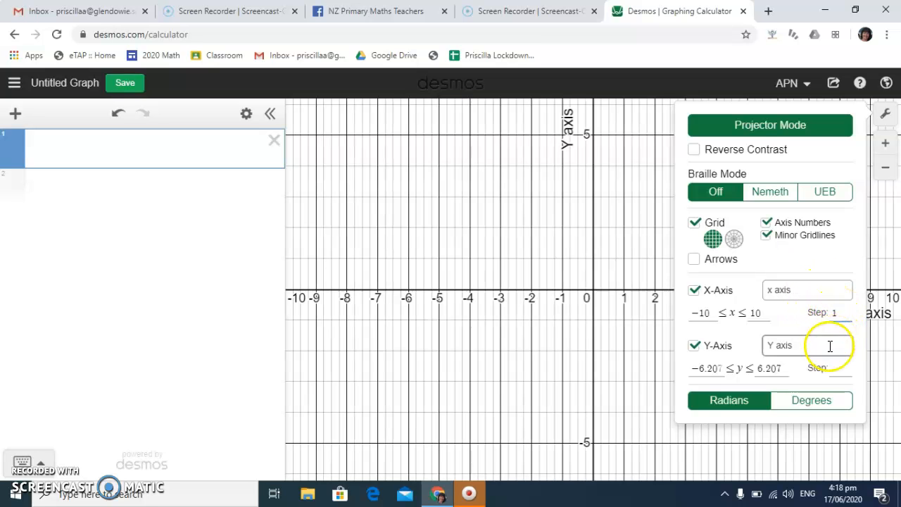
type("1")
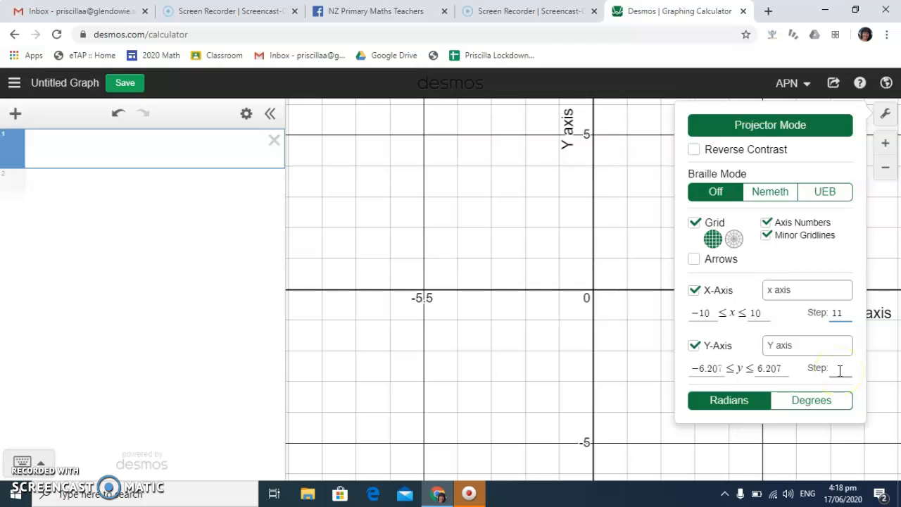
key("BackSpace")
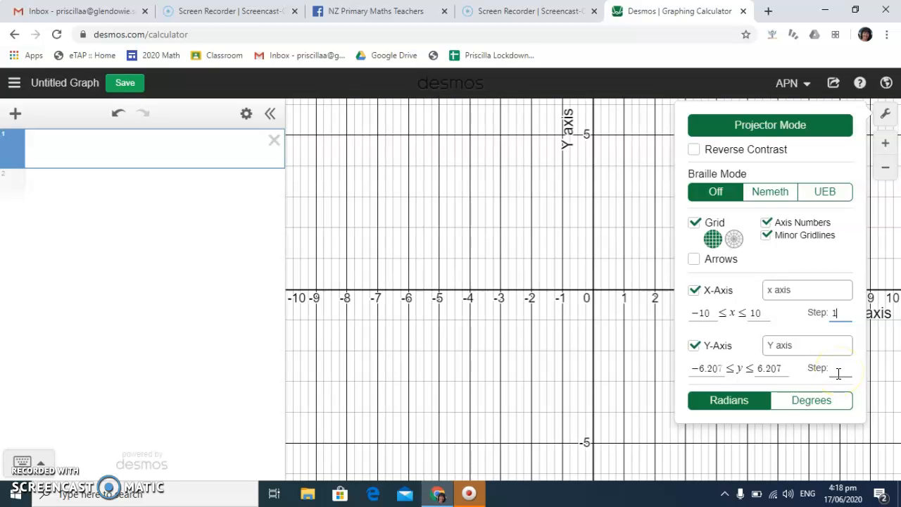
type("1")
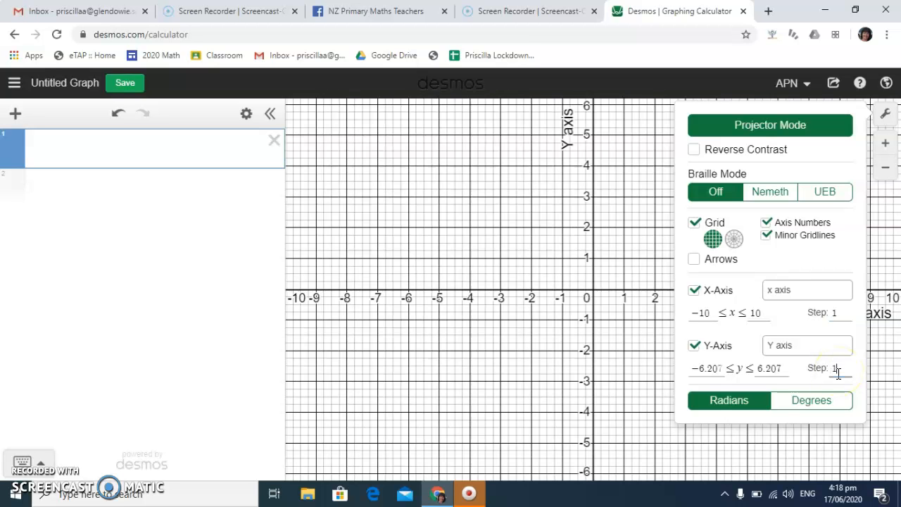
left_click(766, 236)
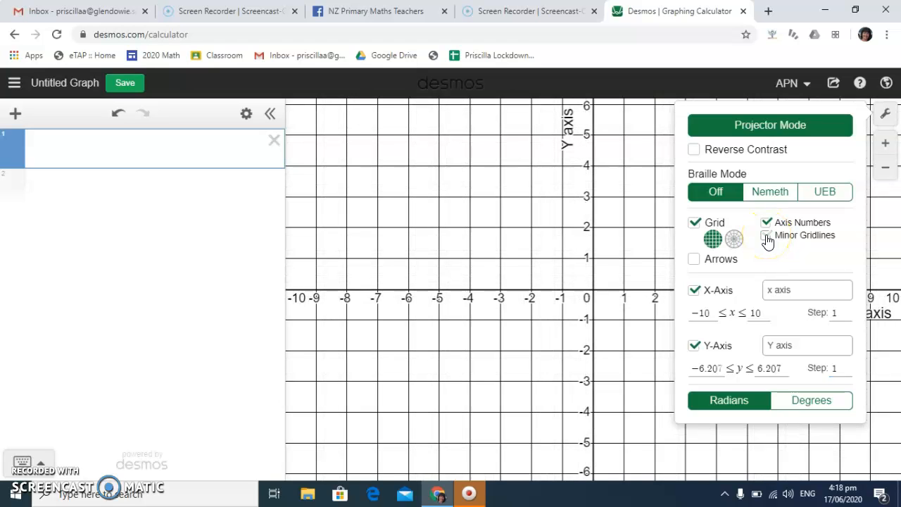
Plot y = x in the first expression line and add an empty line below it
left_click(83, 143)
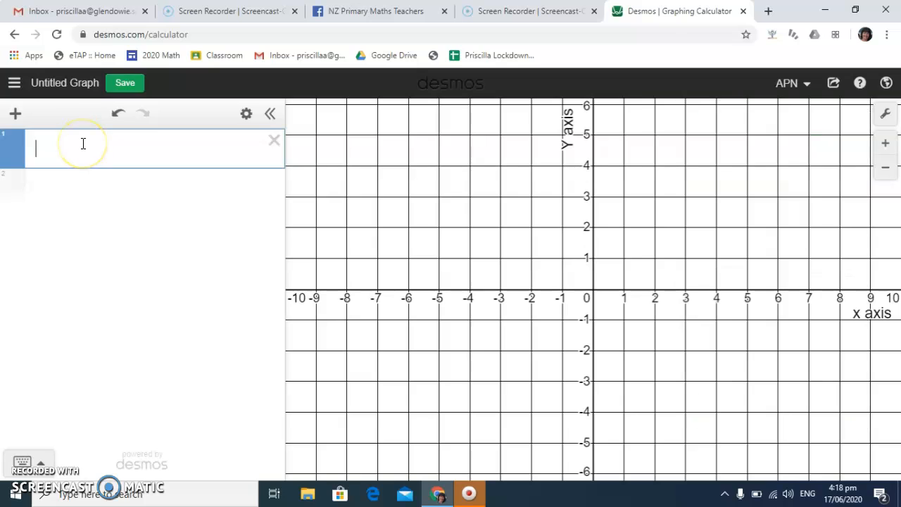
type("y=x")
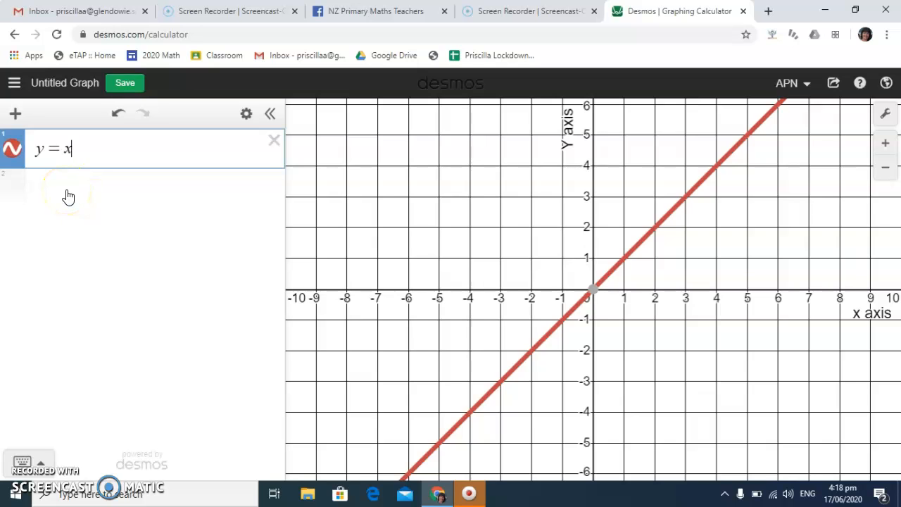
left_click(67, 190)
Square the x in y = x with the on-screen math keypad, and try the exponents 6, 9 and 3
left_click(86, 148)
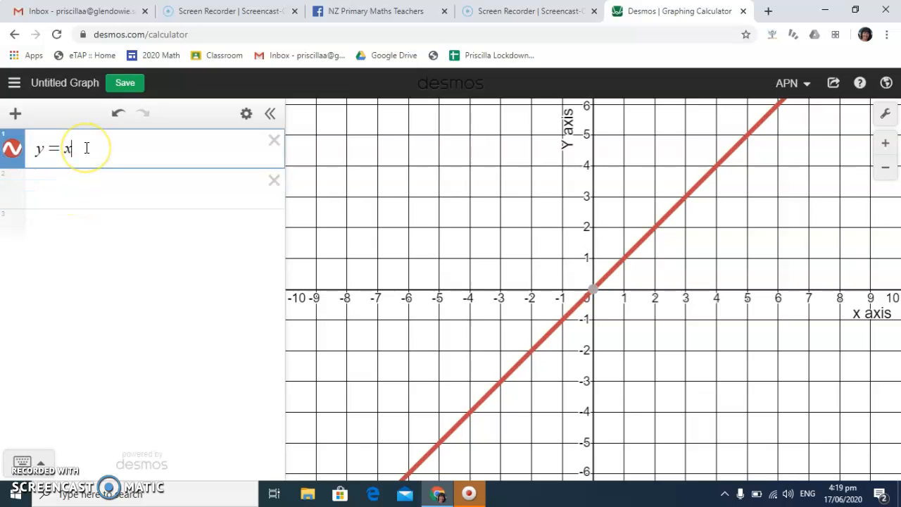
left_click(41, 466)
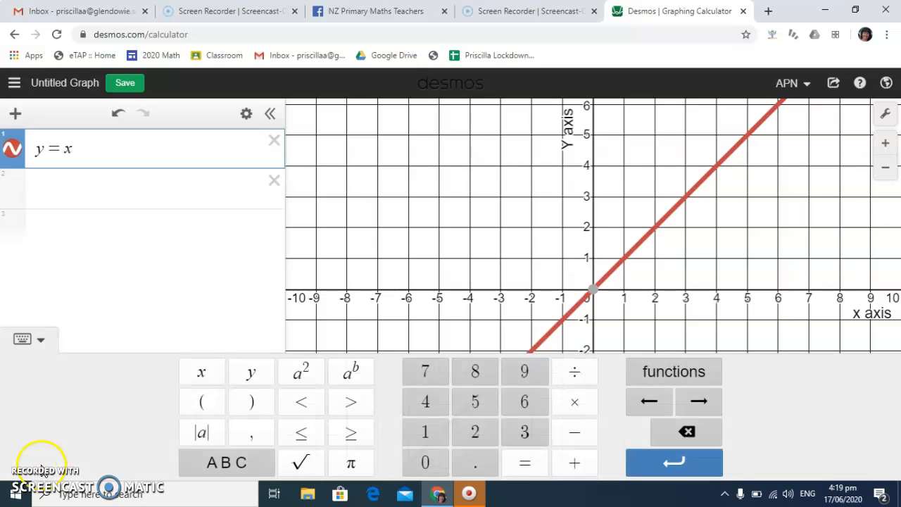
left_click(307, 373)
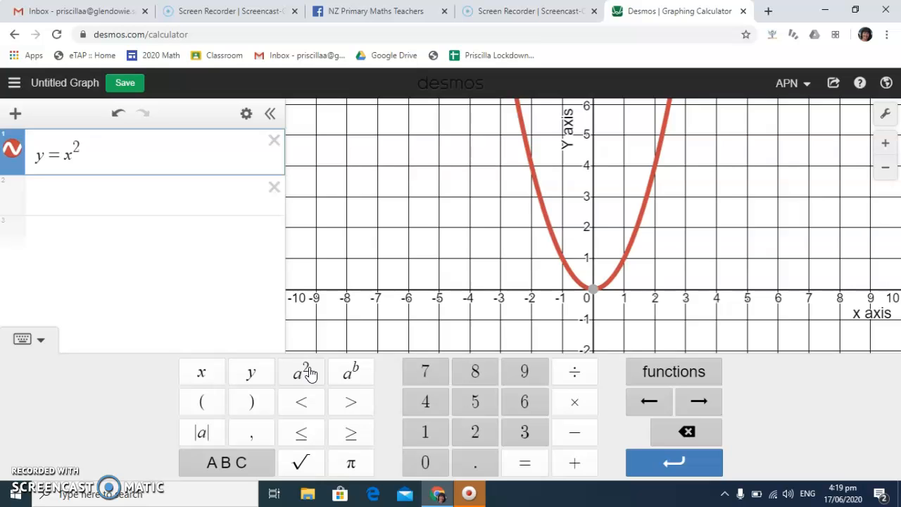
key("BackSpace")
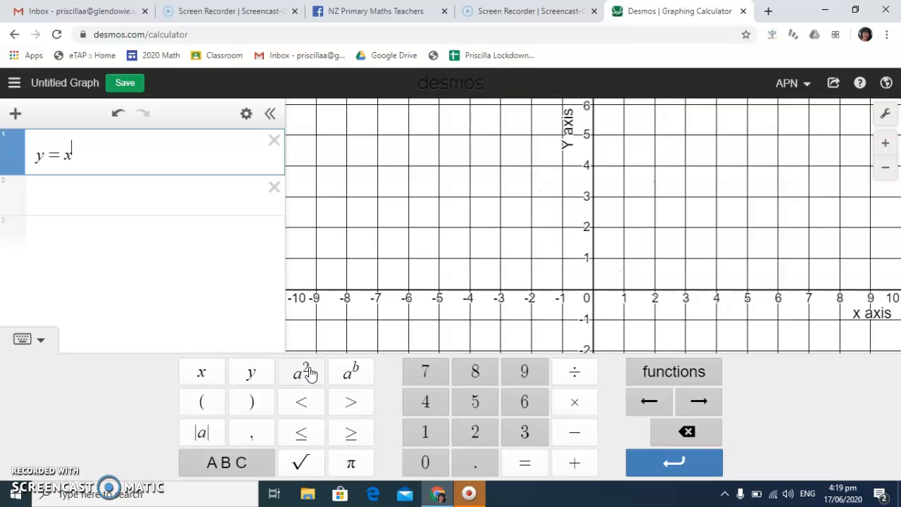
type("6")
key("BackSpace")
type("9")
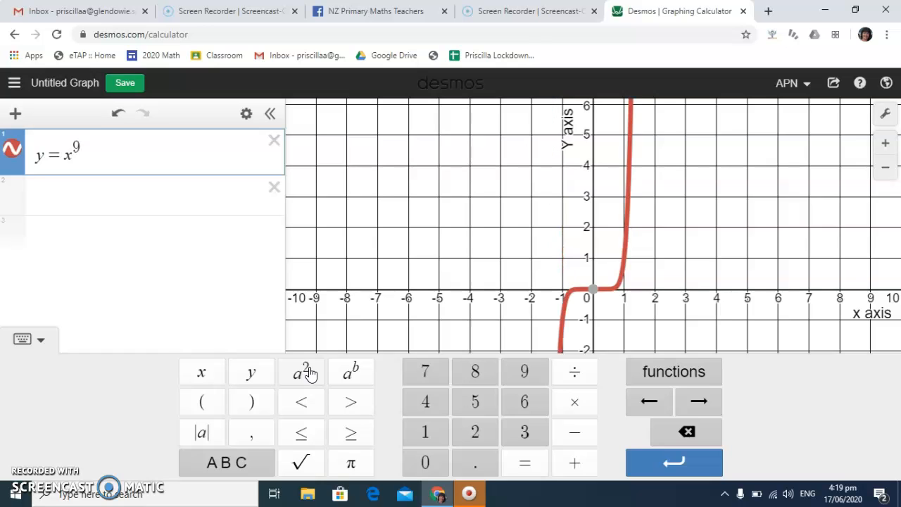
key("BackSpace")
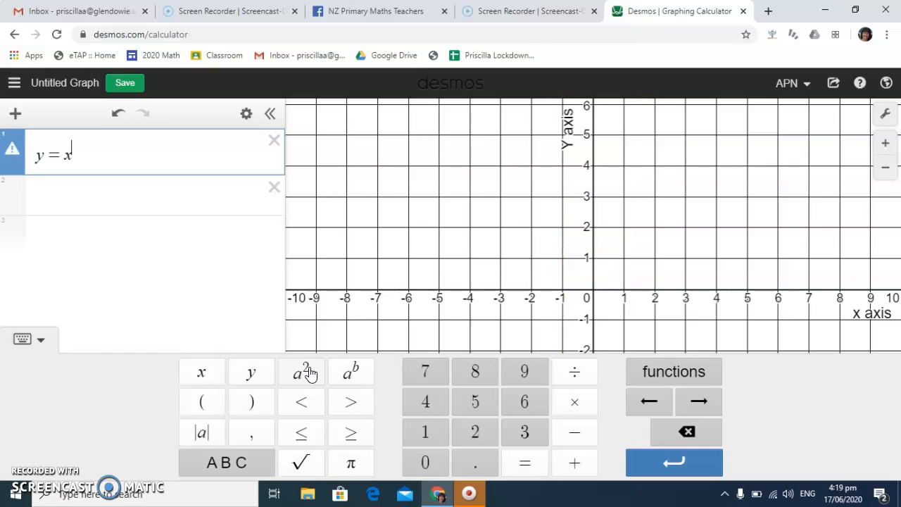
type("3")
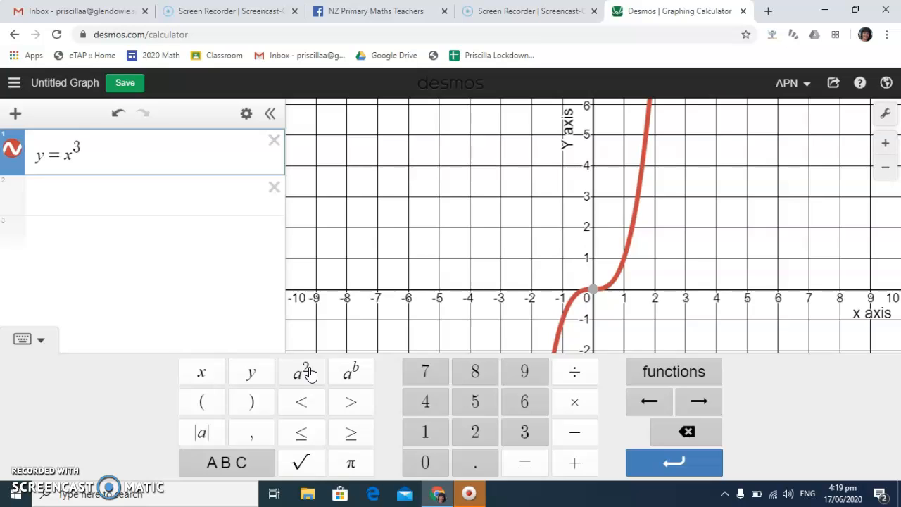
Change the exponent to a so the equation reads y = x^a, add a slider for a and play it
key("BackSpace")
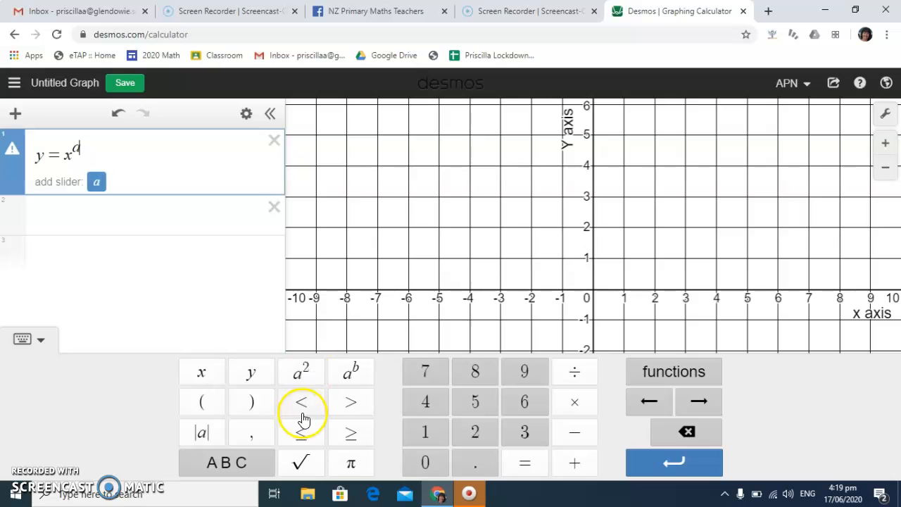
left_click(99, 183)
left_click(99, 183)
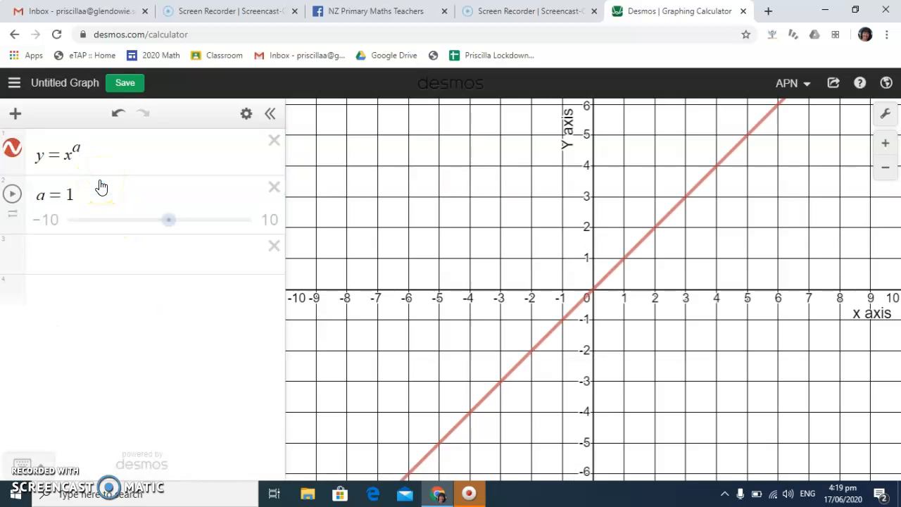
left_click(14, 195)
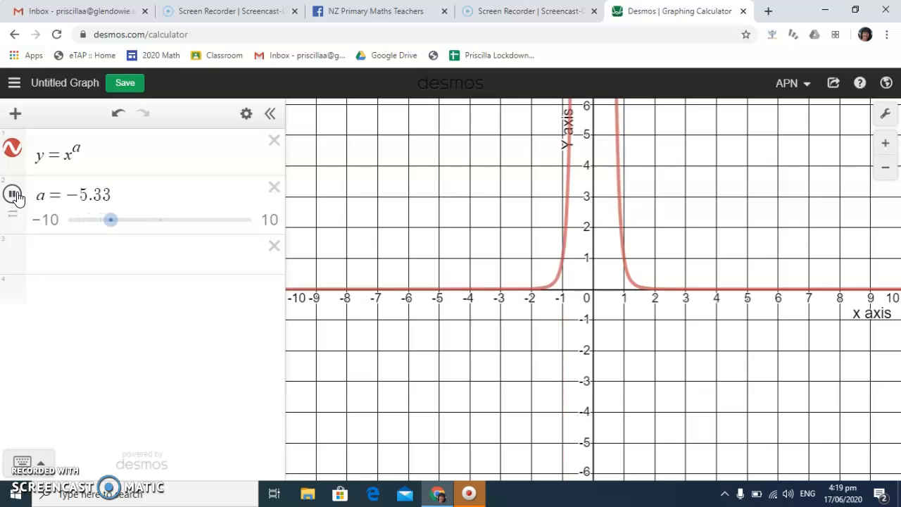
Delete the slider for a and change the first equation to y = sin x
left_click(274, 186)
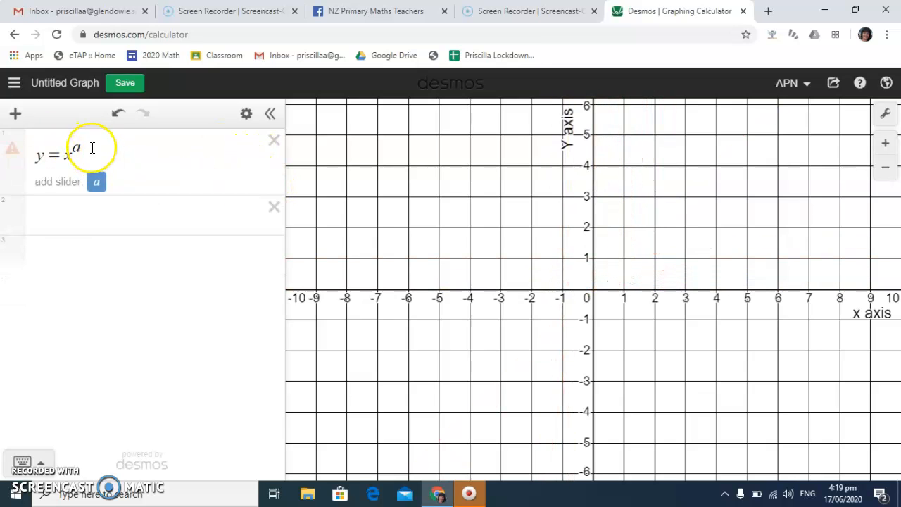
left_click(91, 147)
key("BackSpace")
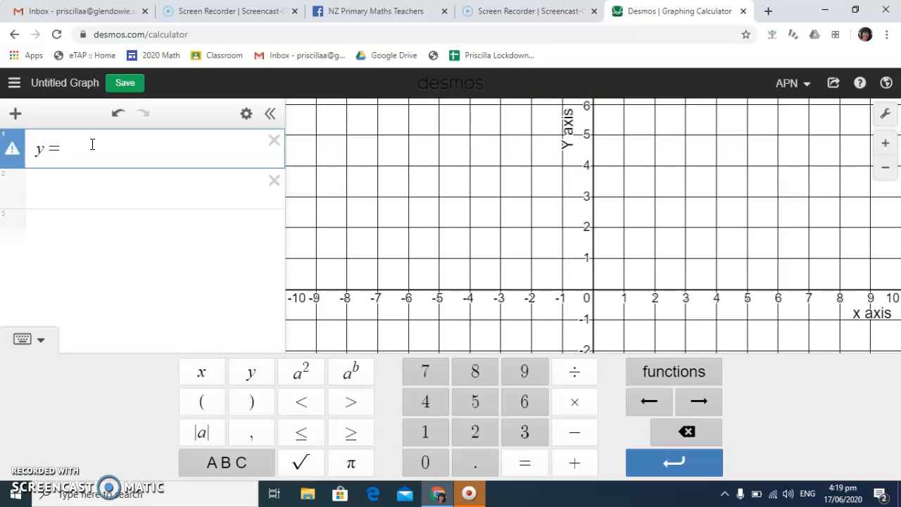
type("x")
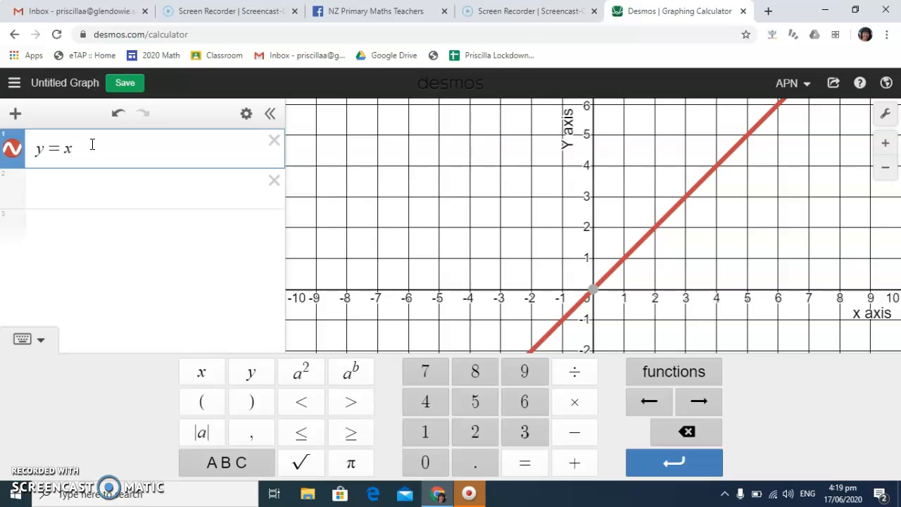
key("BackSpace")
type("sinx")
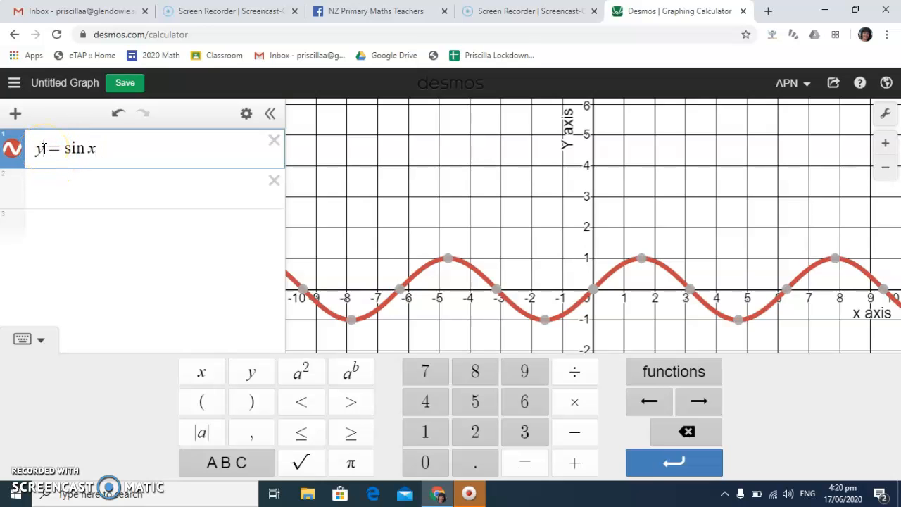
Rewrite the sine equation in function notation as f(x) = sin x
key("BackSpace")
type("f(x)")
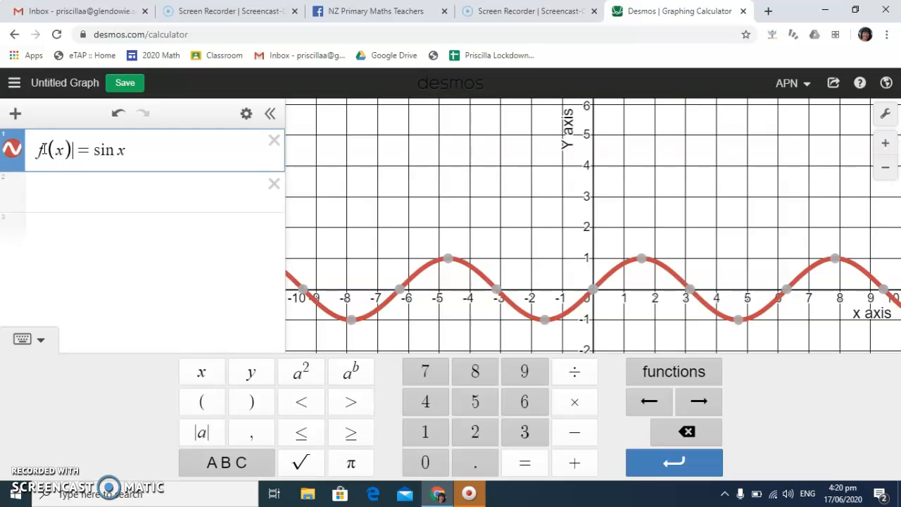
Enter the derivative m = f'(x) as the second expression and add an empty line below it
left_click(50, 189)
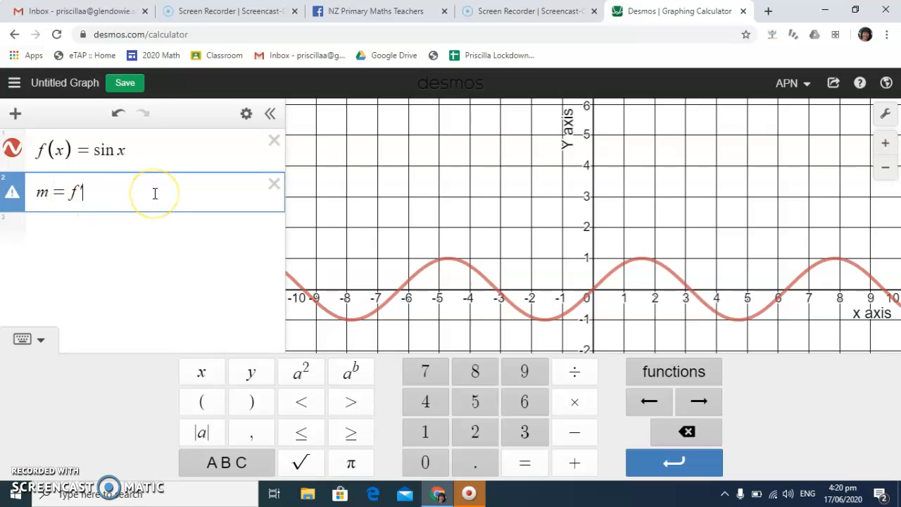
type("(")
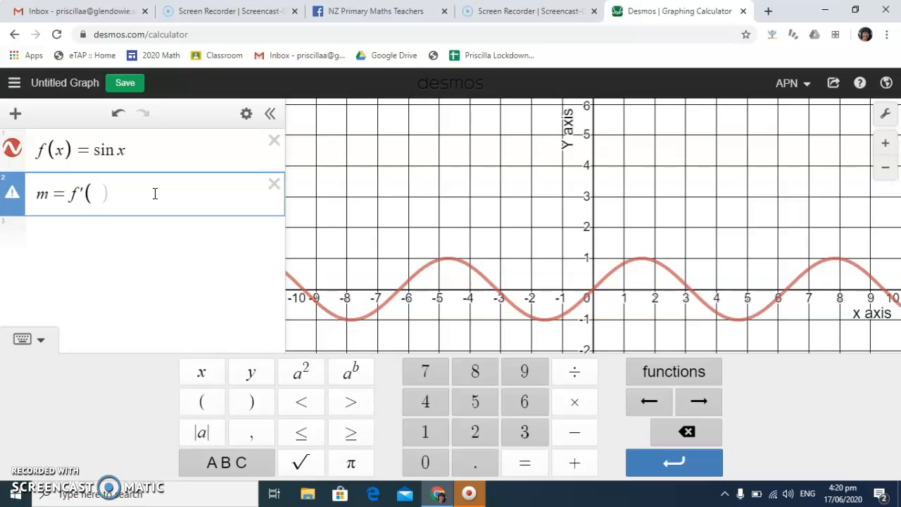
type("x")
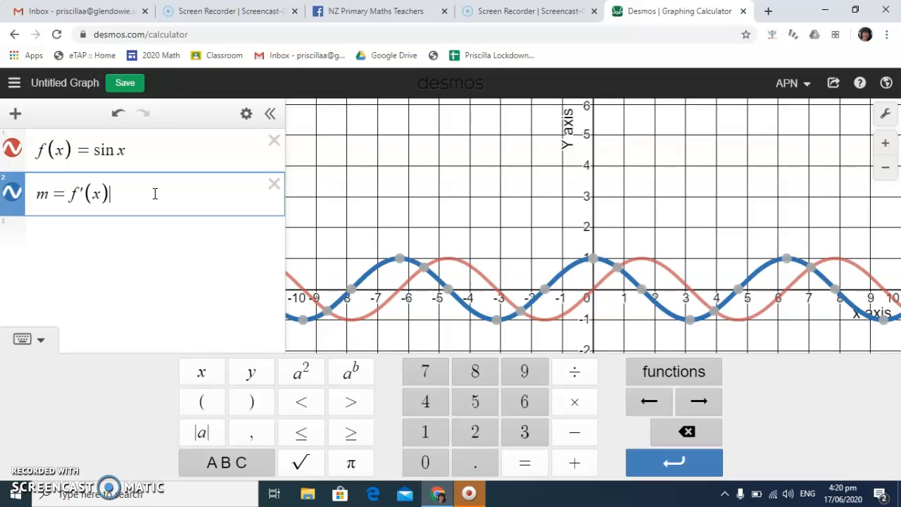
left_click(69, 238)
left_click(67, 236)
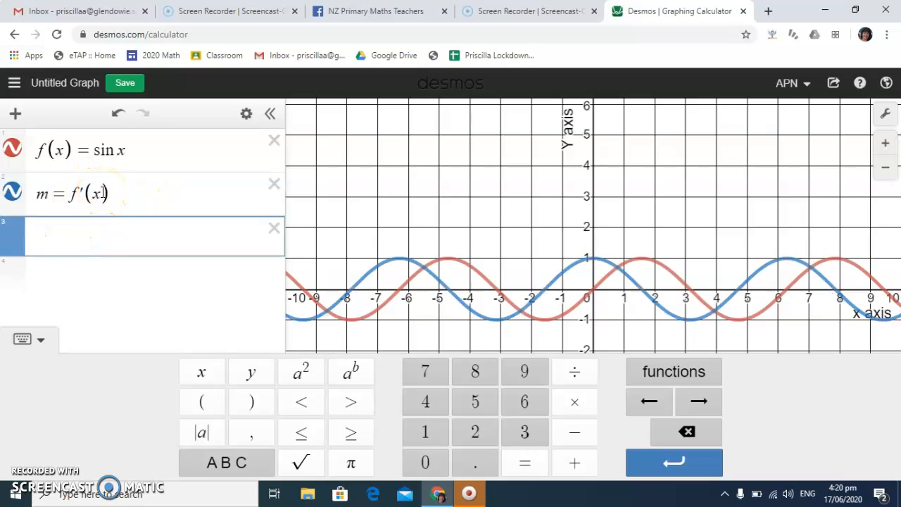
Replace the x in the derivative expression with a, so it reads m = f'(a)
left_click(103, 193)
key("BackSpace")
type("a")
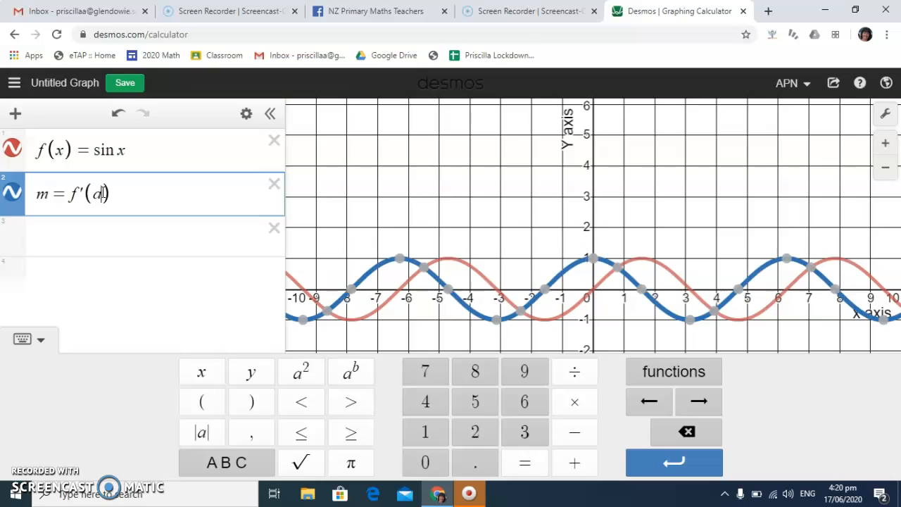
Enter the point (a,a) as the third expression and add a slider for a
left_click(76, 237)
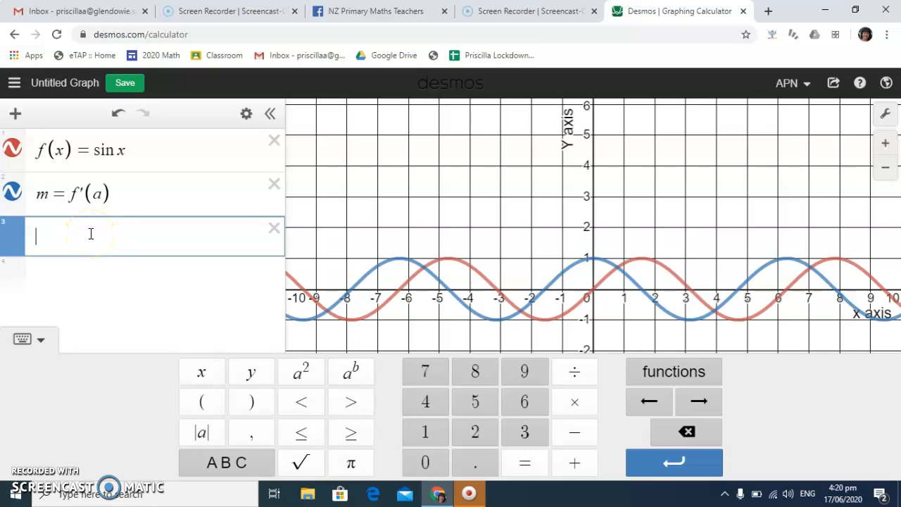
type("(")
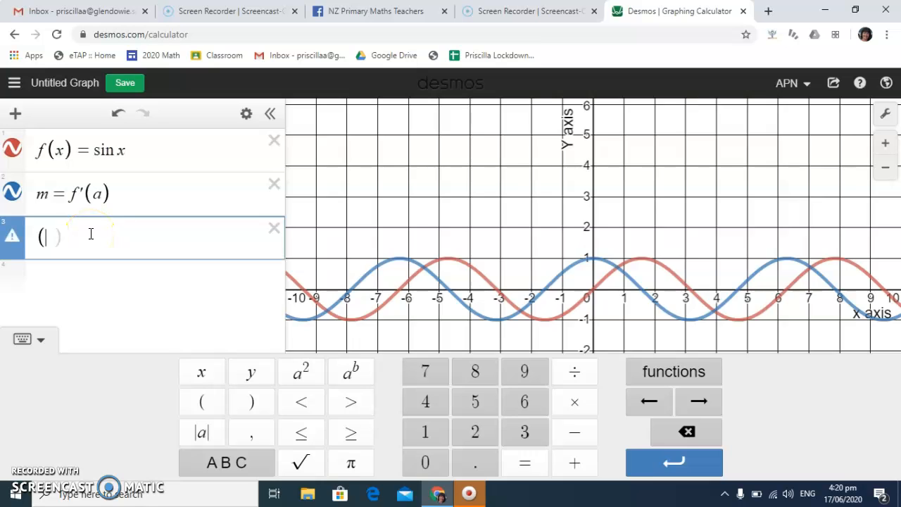
type("a,a")
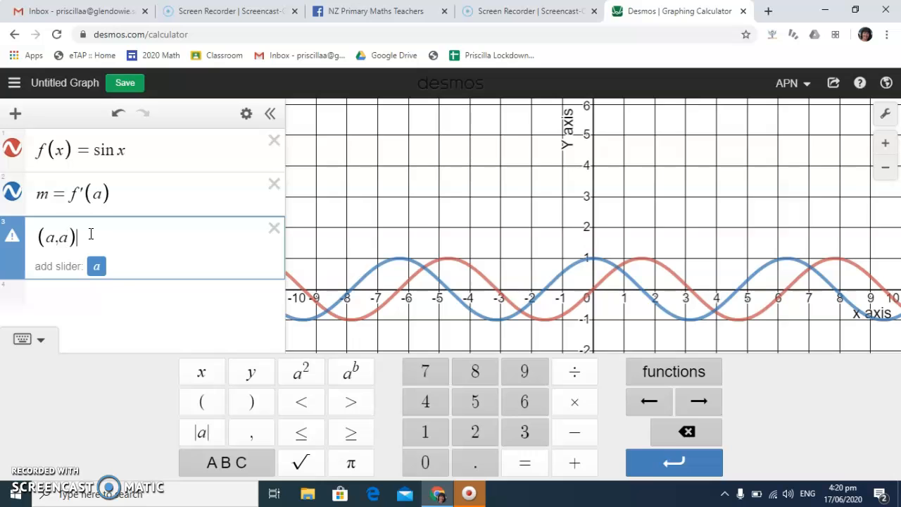
left_click(97, 267)
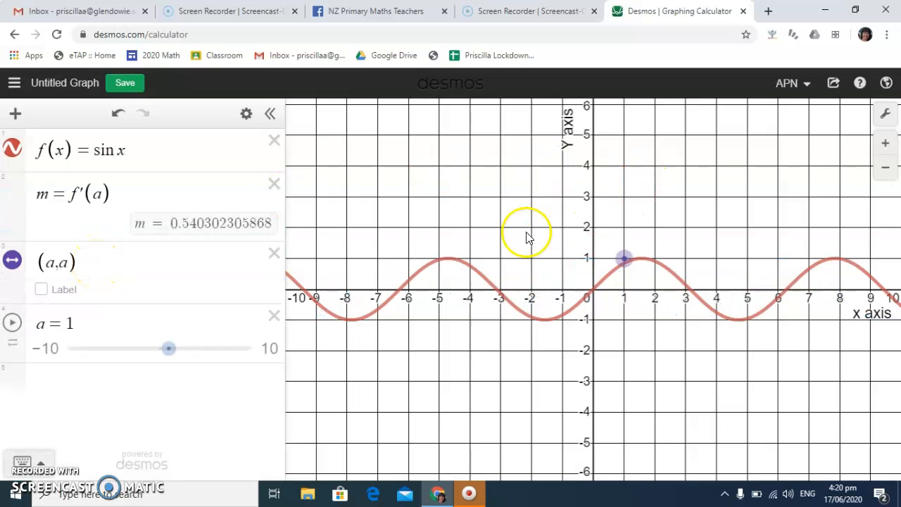
Delete the point expression (a,a) and enter the point (a,f(a)) as a new expression below the slider for a
left_click(274, 253)
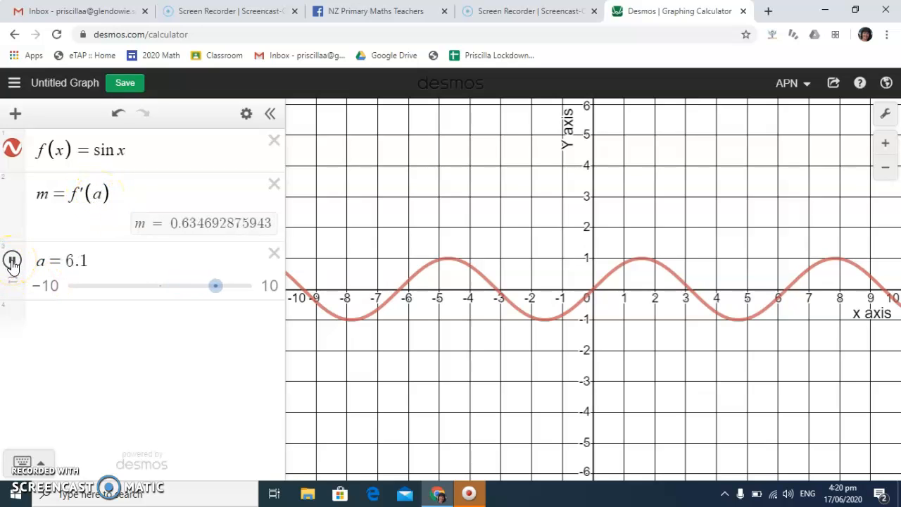
left_click(62, 324)
type("(")
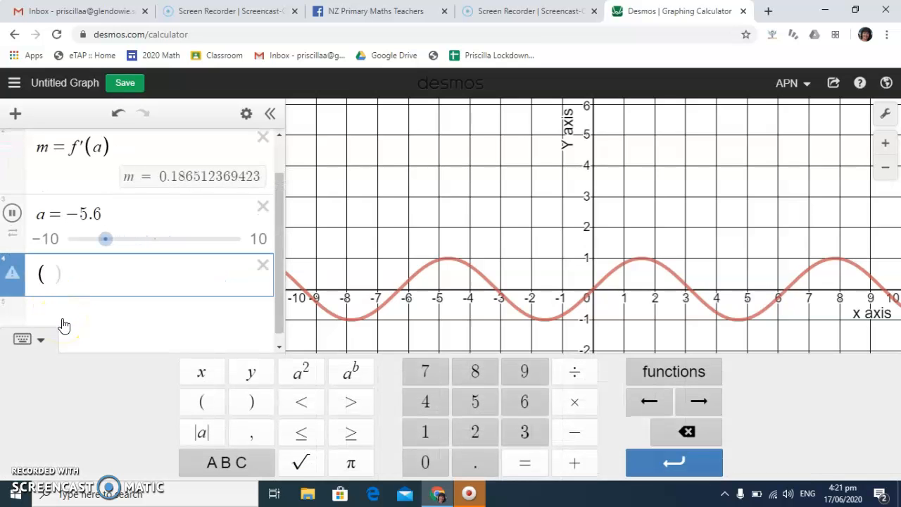
type("a,f")
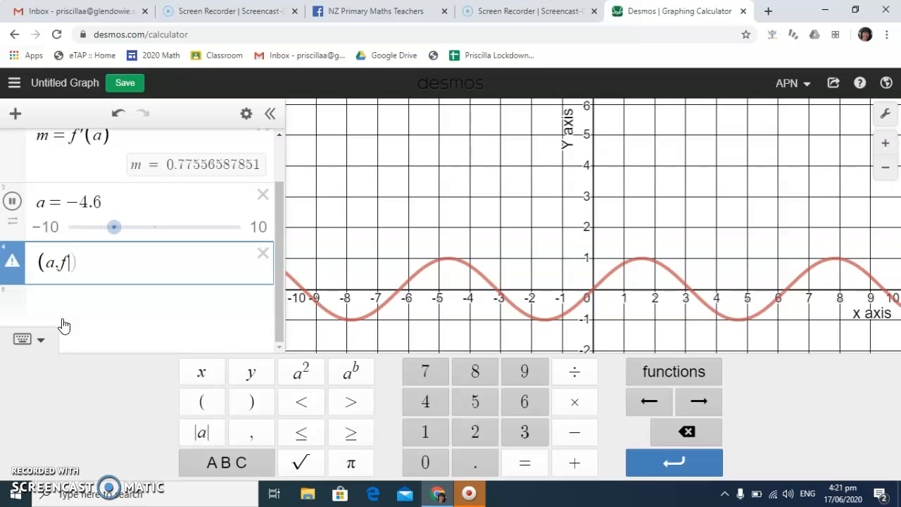
type("(")
type("a)")
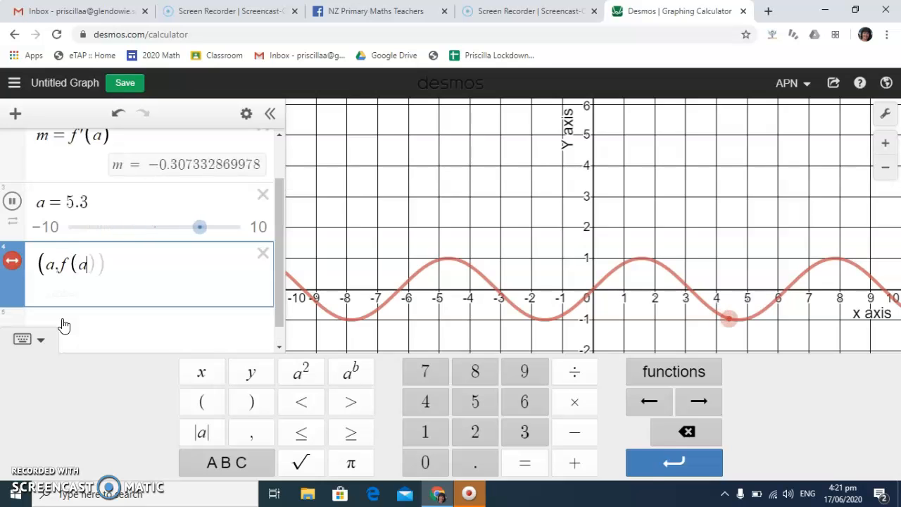
Turn on the coordinate label for the point (a,f(a))
left_click(41, 293)
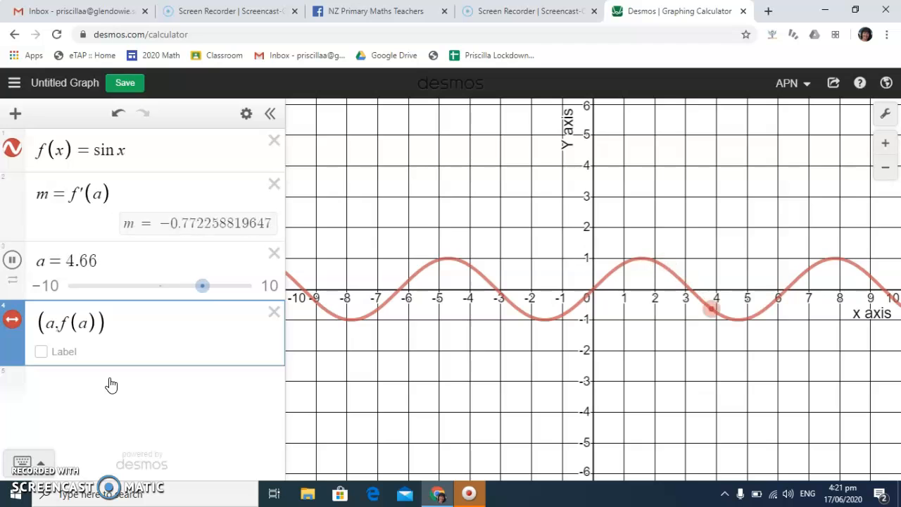
left_click(42, 352)
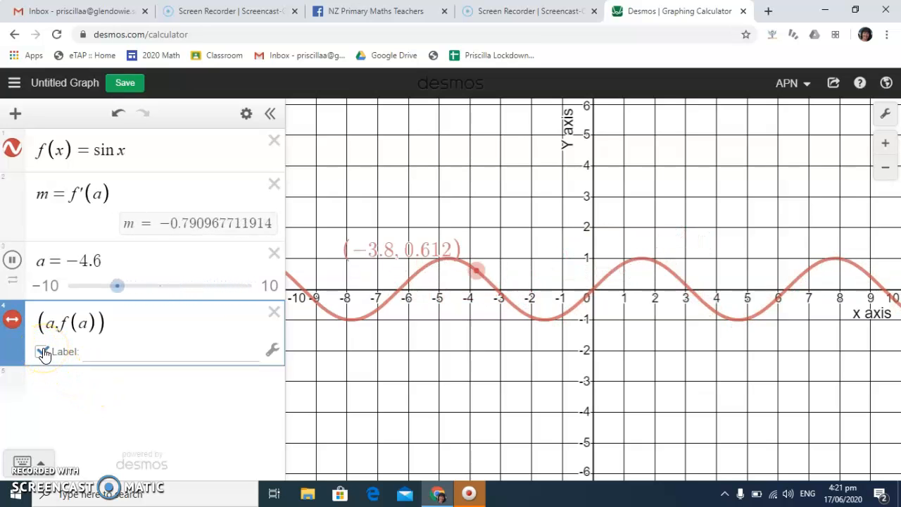
left_click(39, 325)
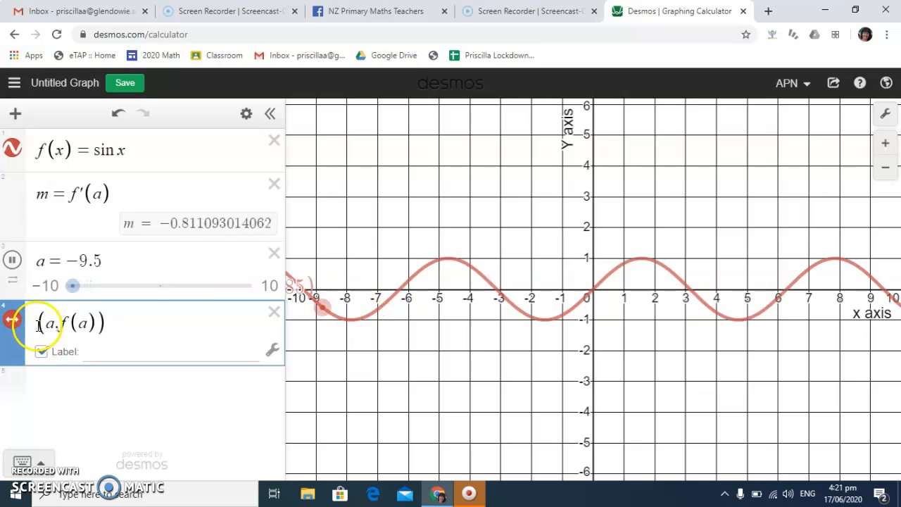
Slow the animation of slider a to 0.1x speed
left_click(12, 280)
left_click(92, 310)
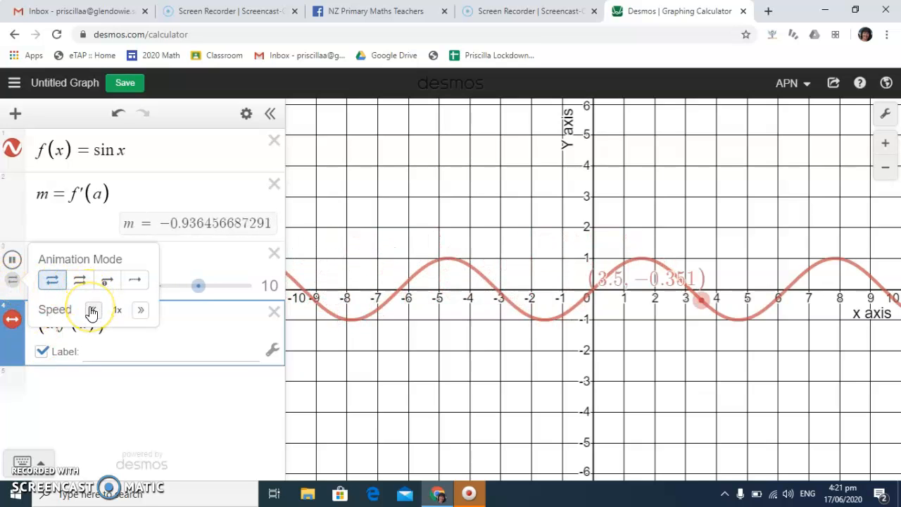
left_click(92, 310)
left_click(92, 311)
left_click(92, 310)
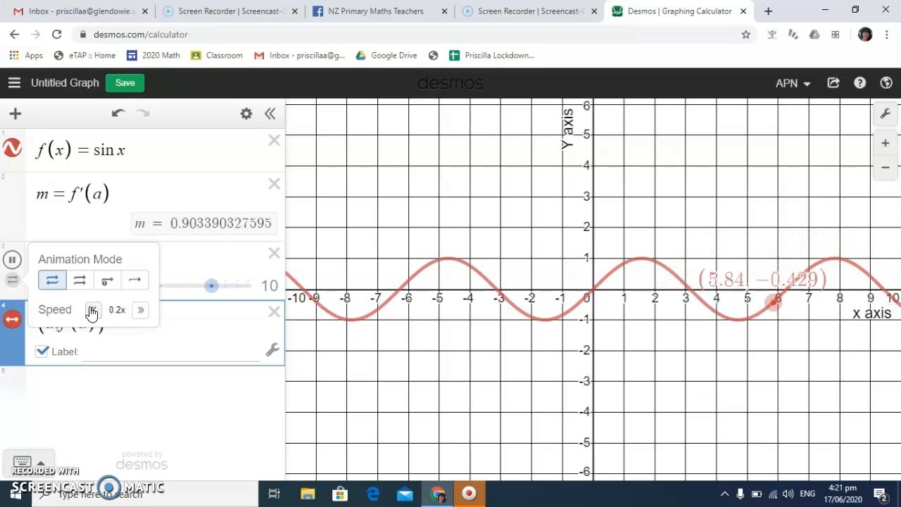
left_click(92, 310)
left_click(93, 311)
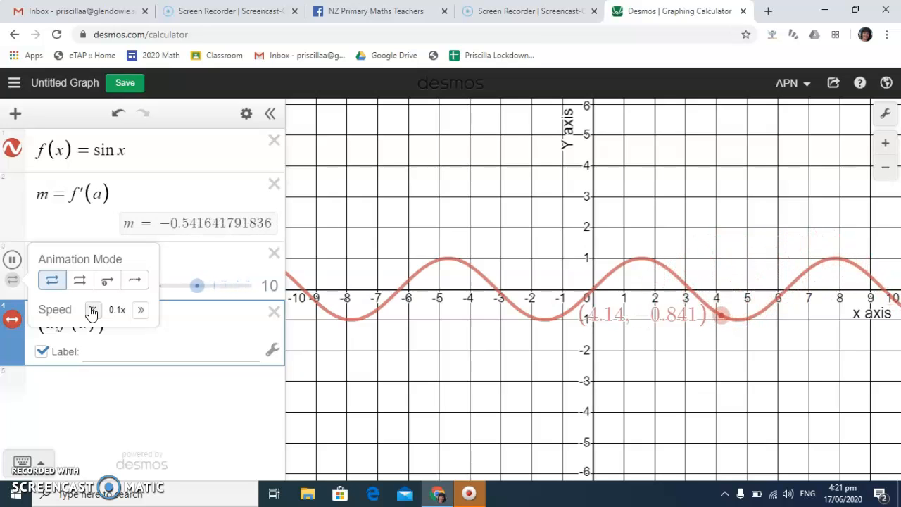
Enter the tangent line y-f(a)=m(x-a) as the fifth expression and add an empty line below it
left_click(102, 386)
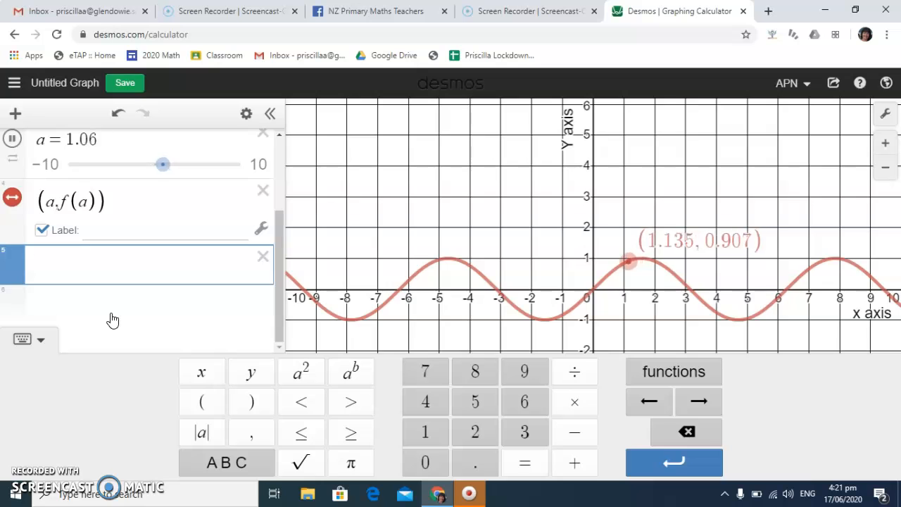
type("y")
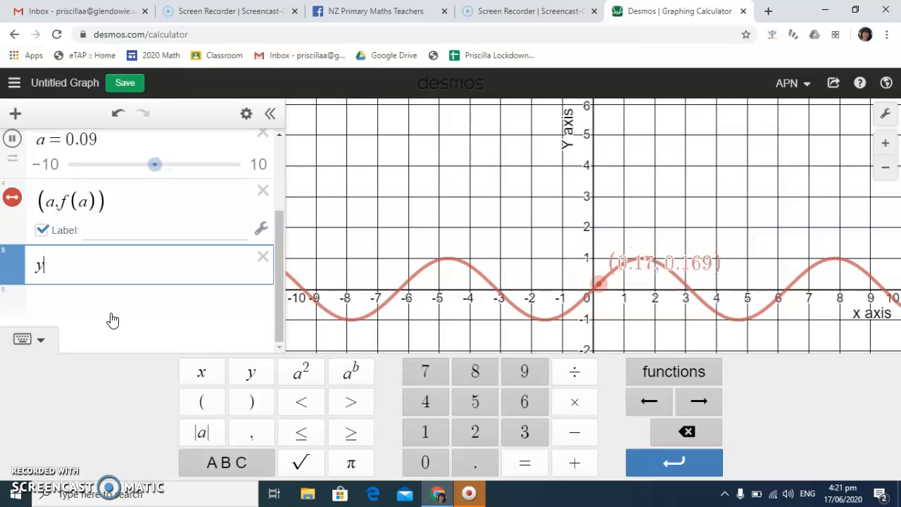
type("-f")
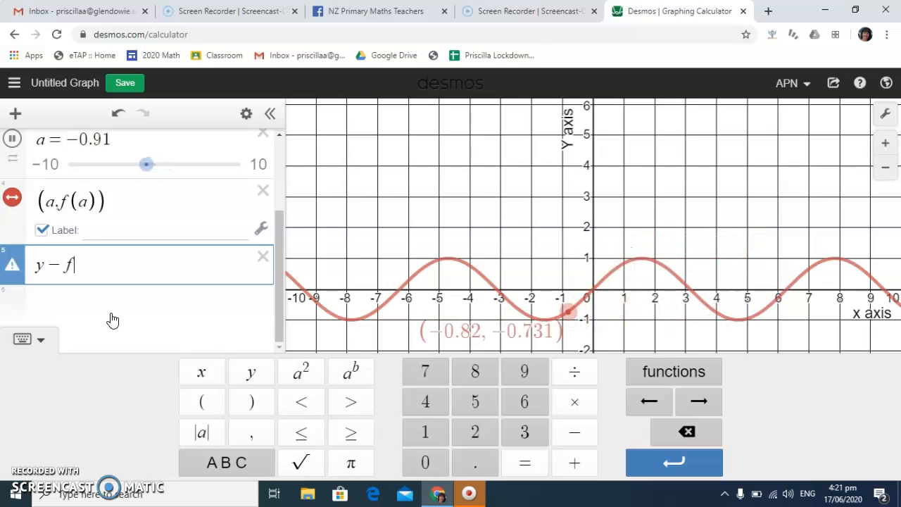
type("(a")
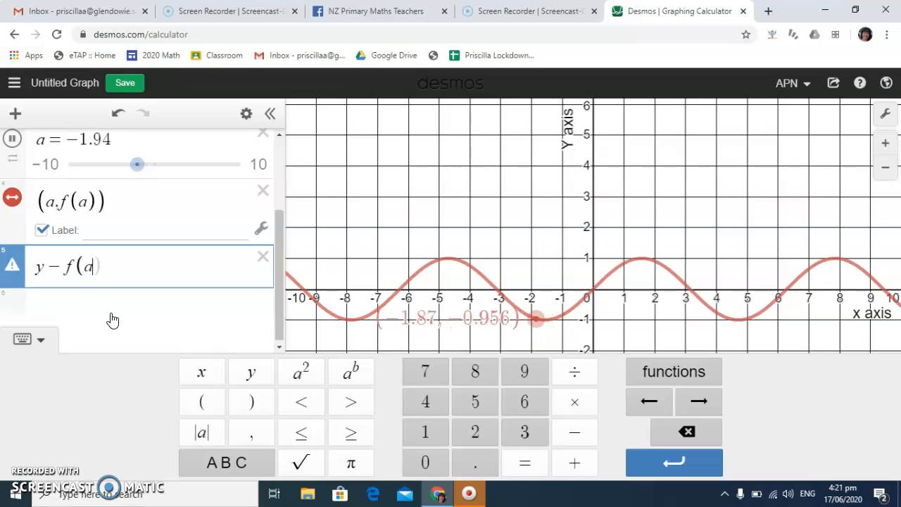
type(")=")
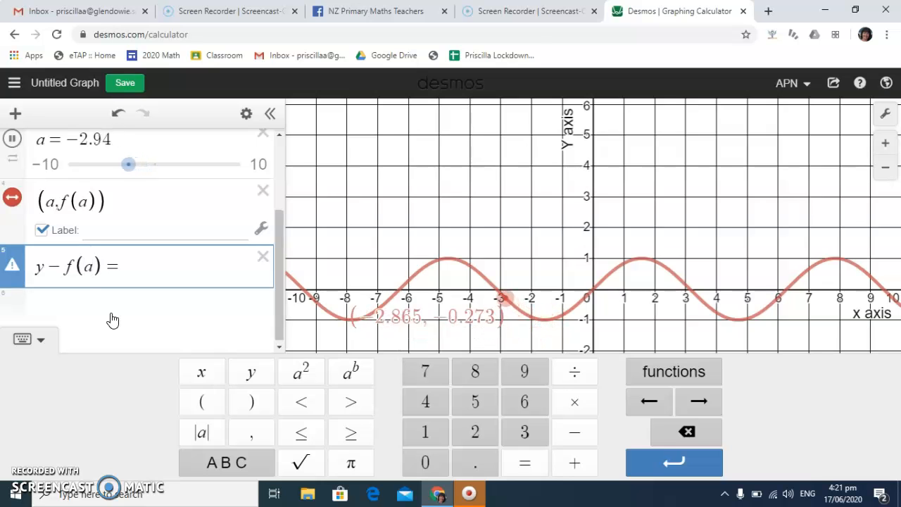
type("m(x")
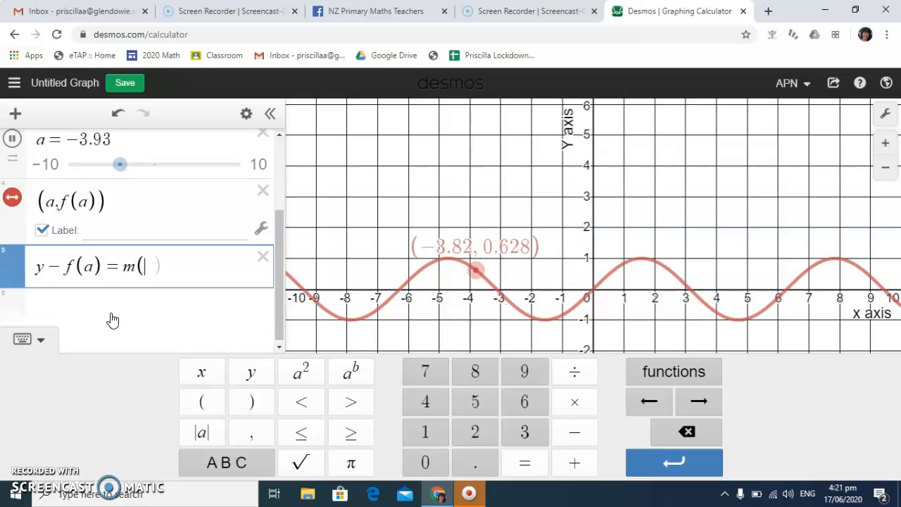
type("-a")
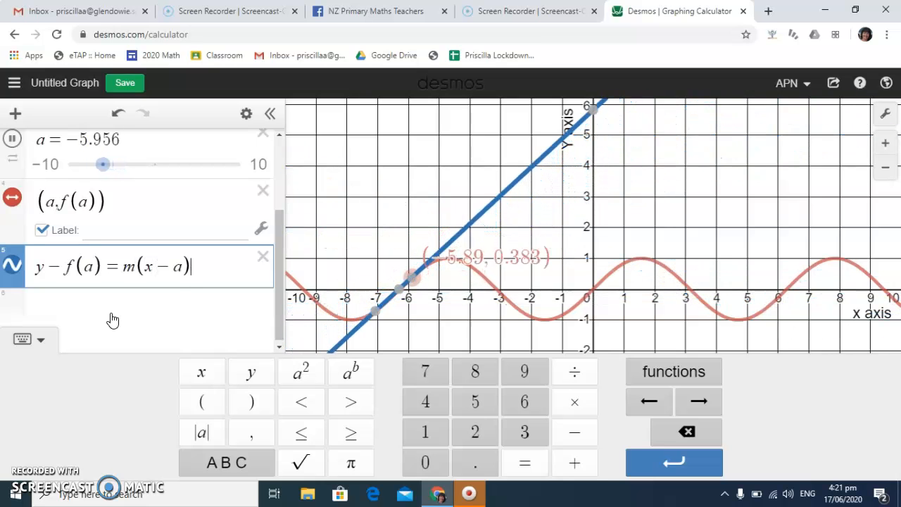
key("Return")
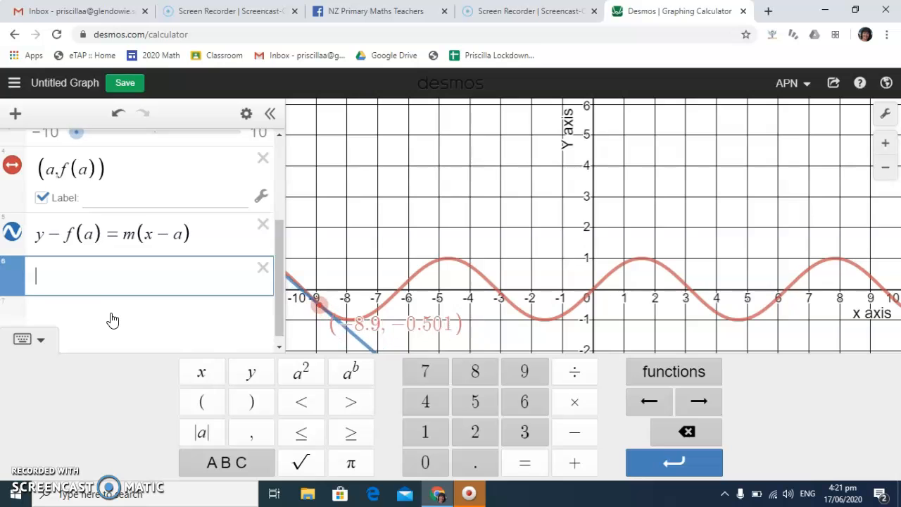
Hide the expression list to examine the moving tangent on the full-width graph, and show the list again
left_click(272, 112)
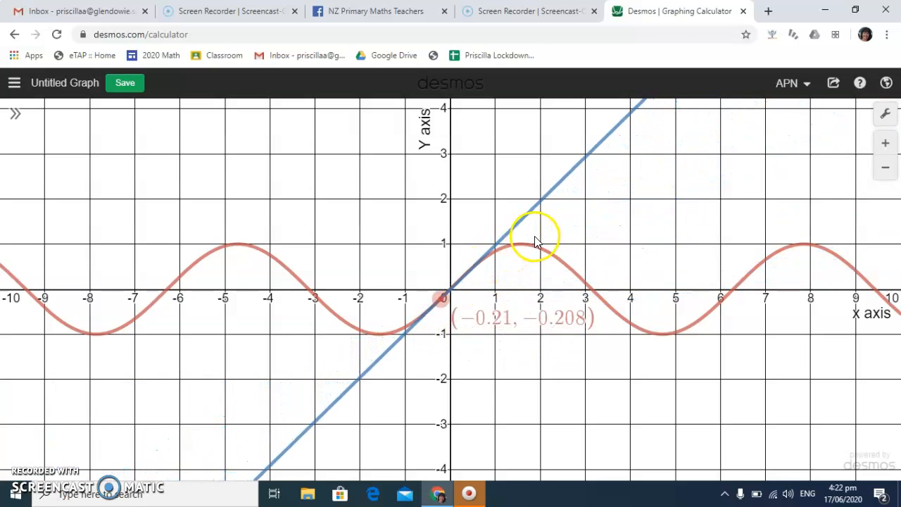
left_click(15, 114)
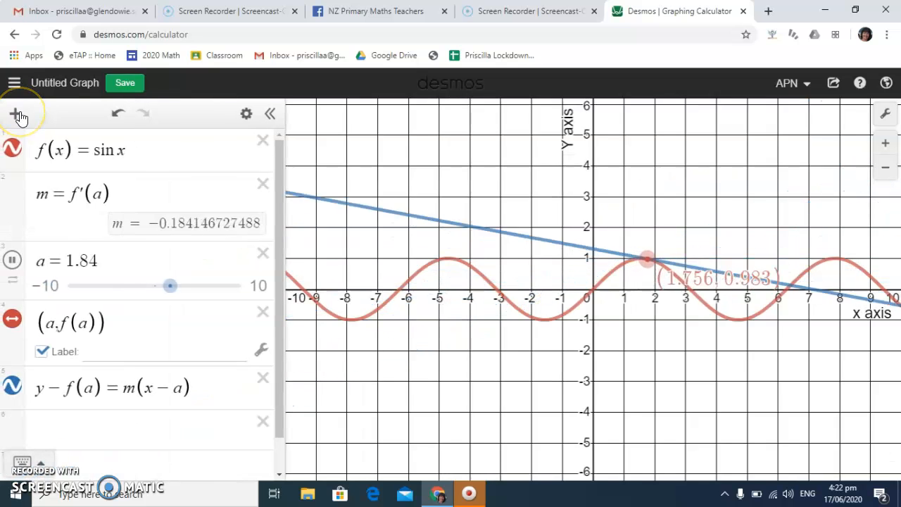
left_click(16, 115)
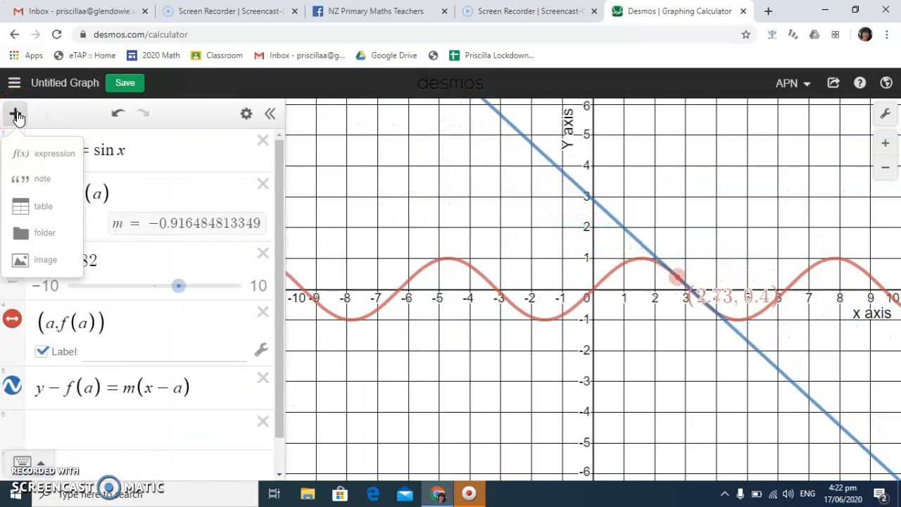
left_click(46, 260)
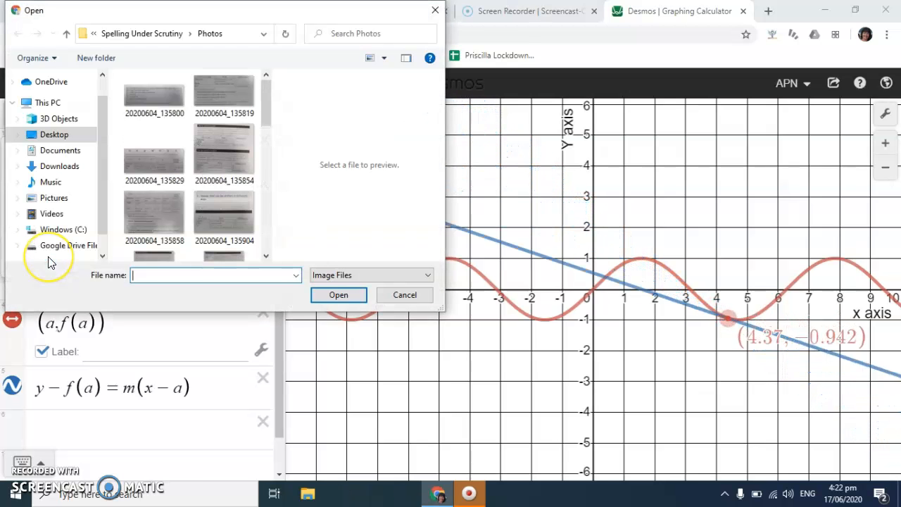
left_click(435, 10)
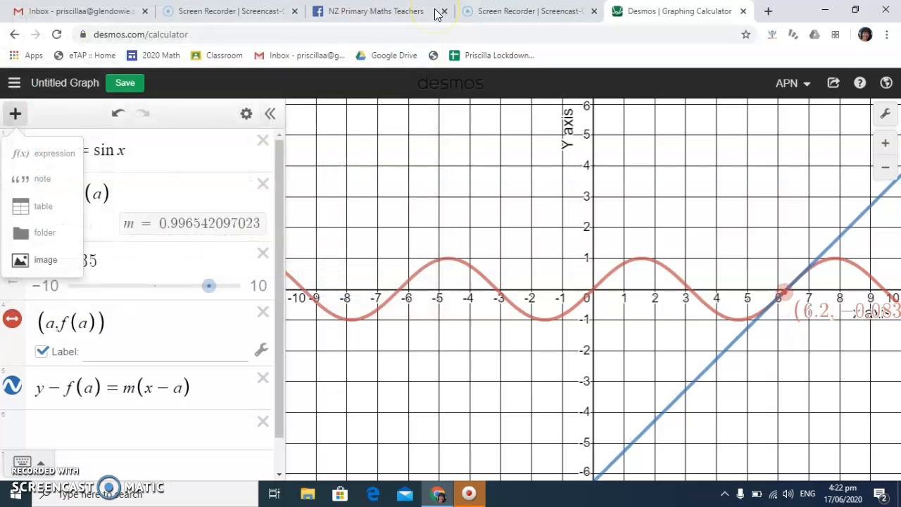
Search Google for "boat white background" in a new browser tab
left_click(767, 11)
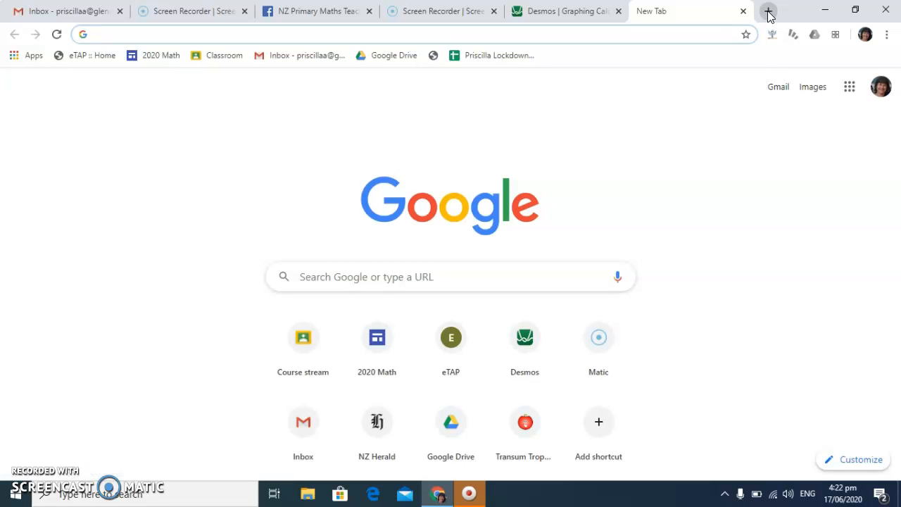
type("boat white")
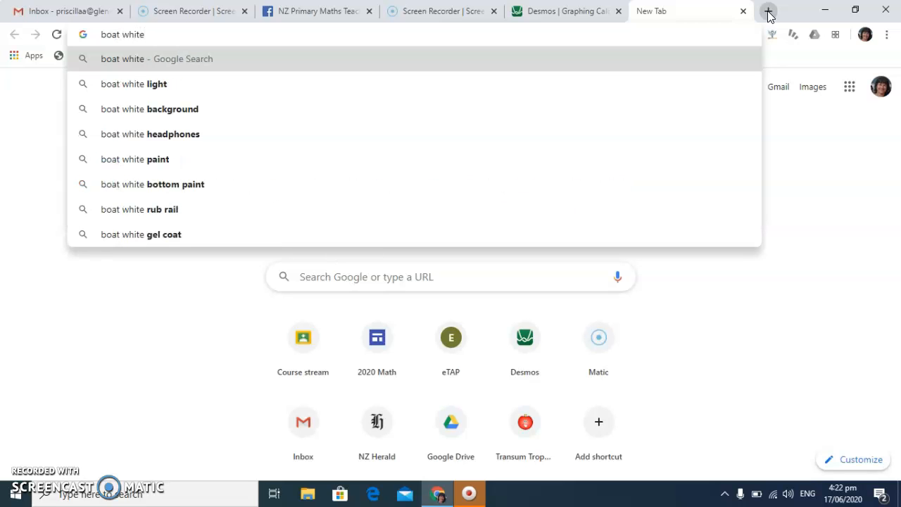
key("Down")
key("Down")
key("Return")
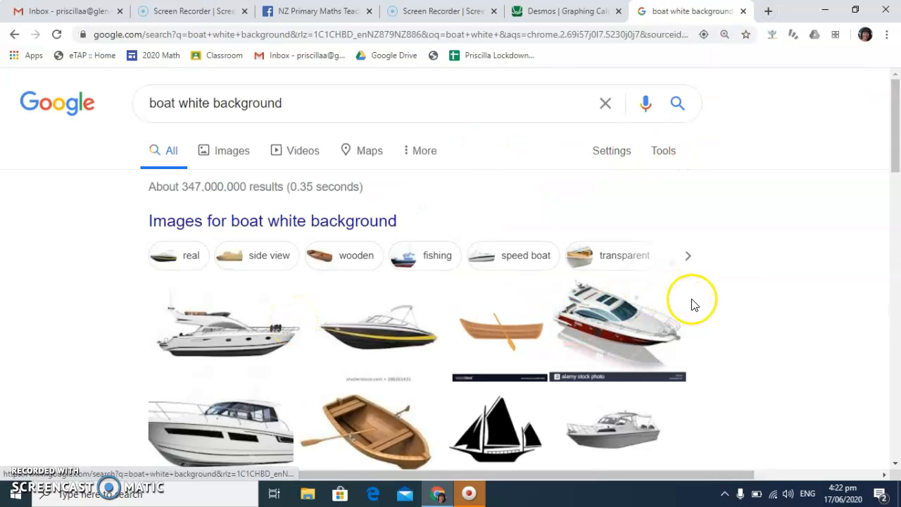
Save the first result's luxury yacht image to the Desktop as a JPEG under its suggested file name
left_click(232, 335)
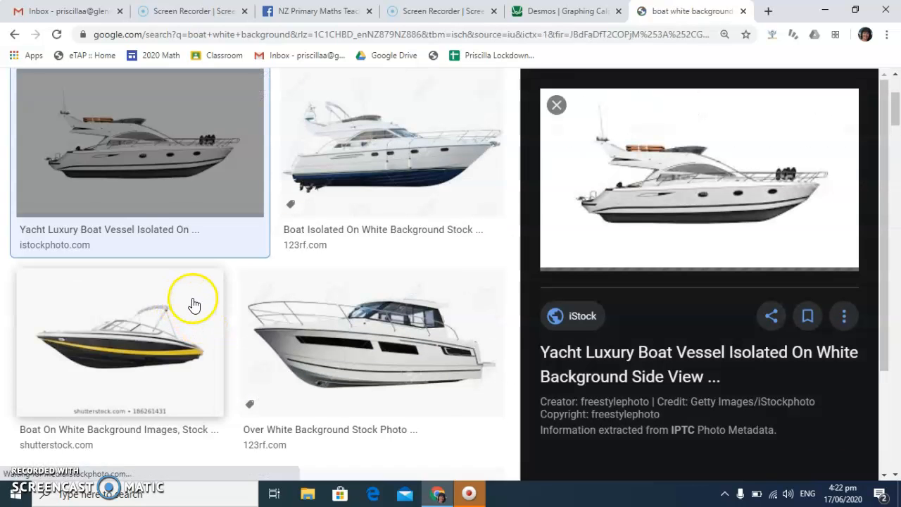
right_click(656, 157)
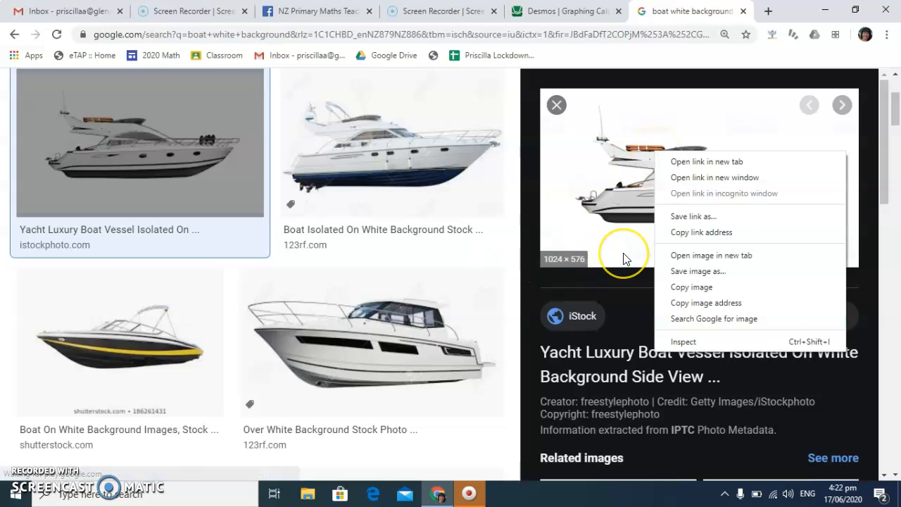
left_click(677, 271)
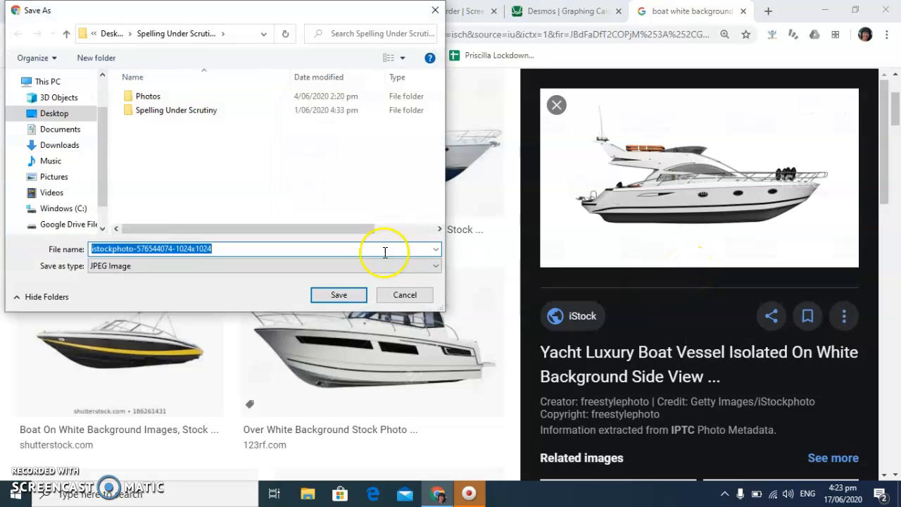
left_click_drag(105, 157, 103, 90)
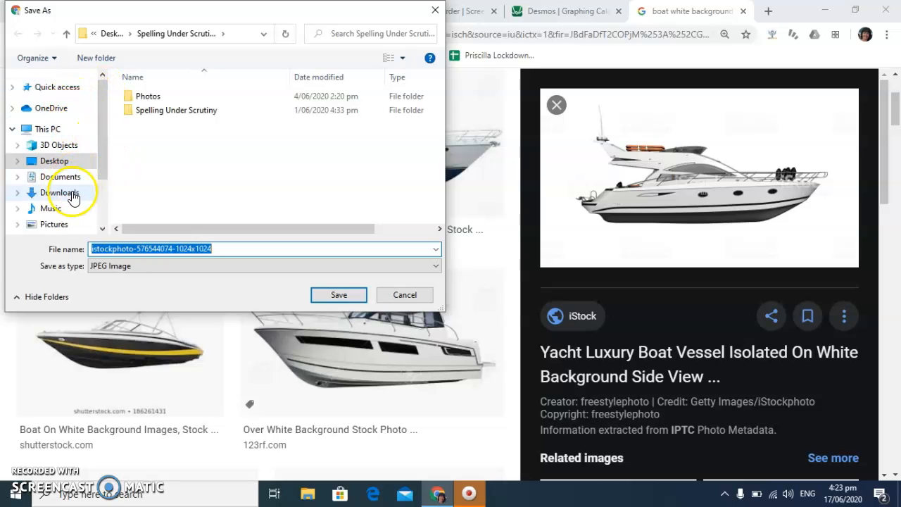
left_click(64, 168)
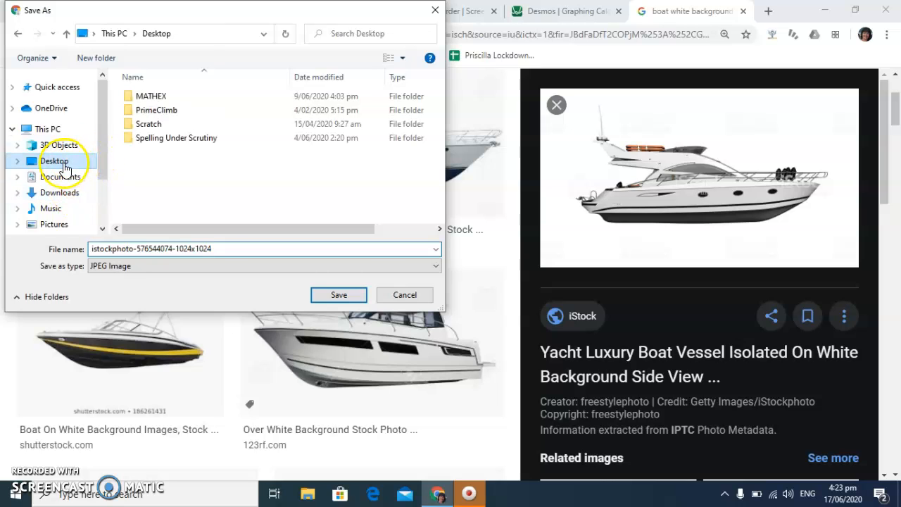
left_click(338, 294)
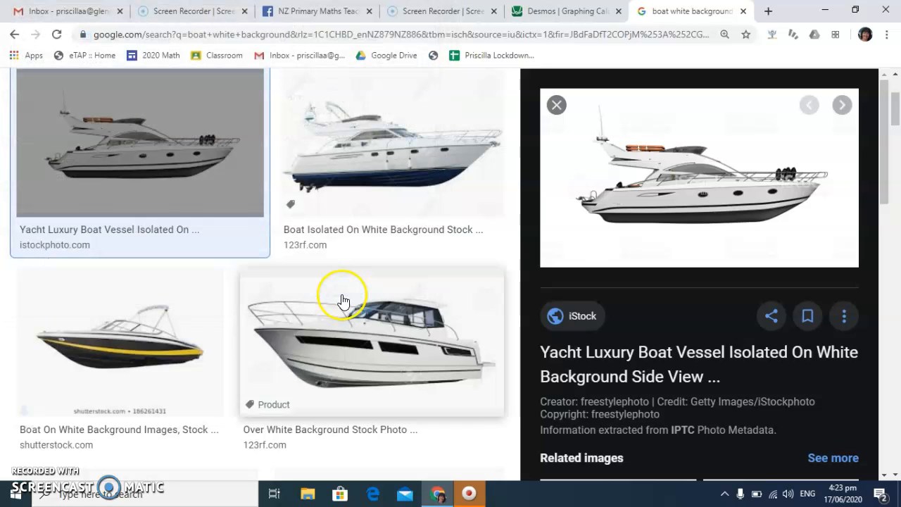
Minimize the browser window and open Microsoft Paint with a blank canvas
left_click(823, 11)
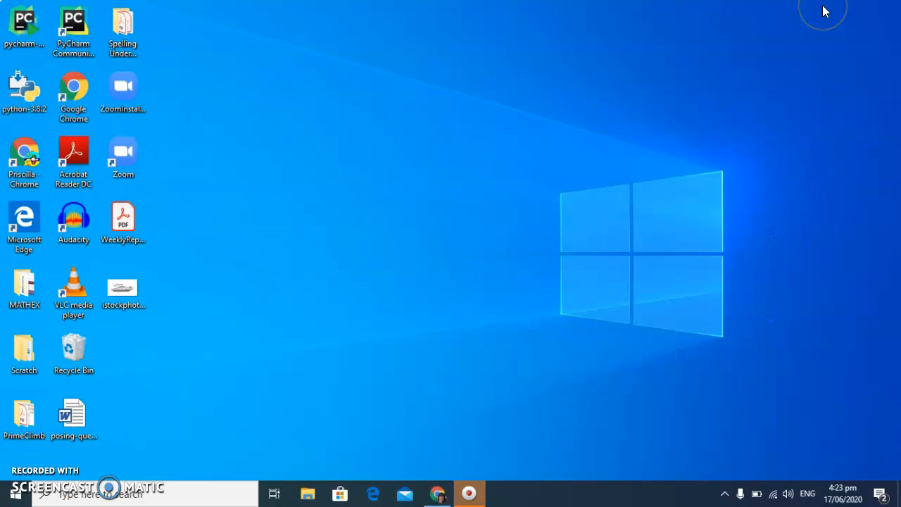
left_click(11, 494)
type("pain")
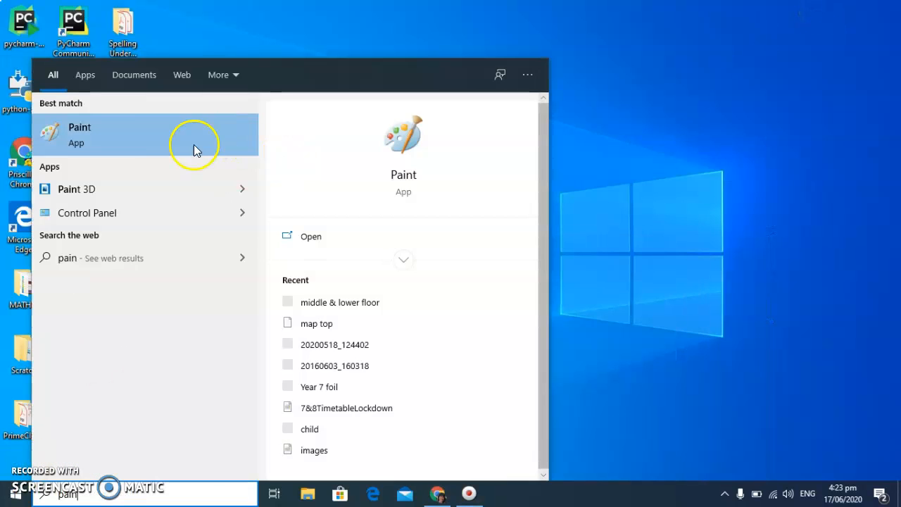
left_click(157, 137)
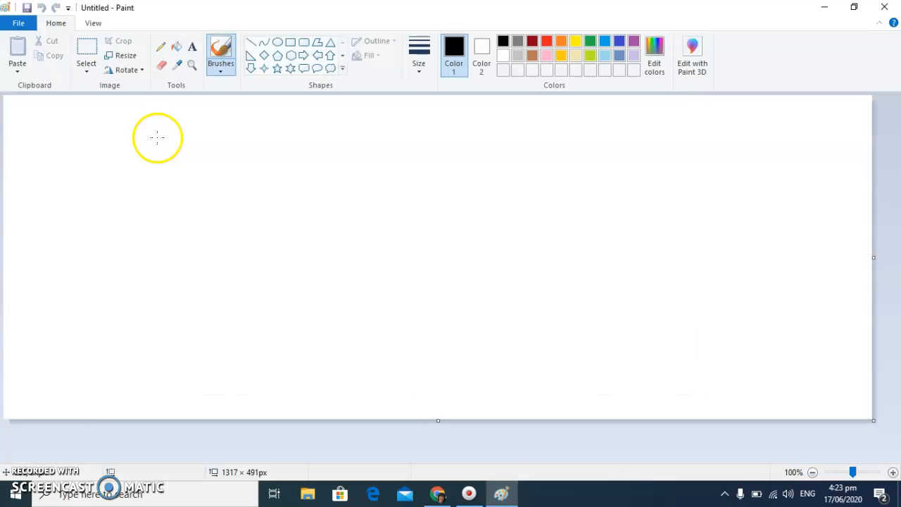
left_click(19, 24)
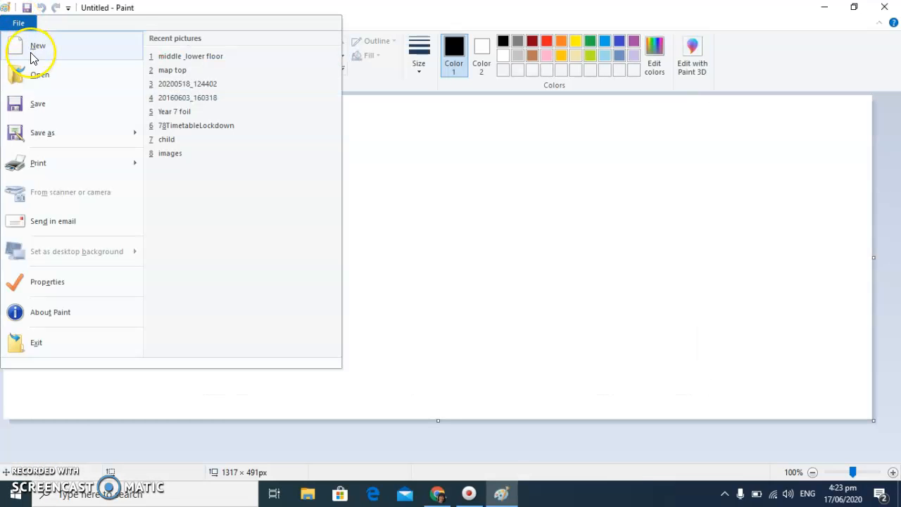
left_click(39, 72)
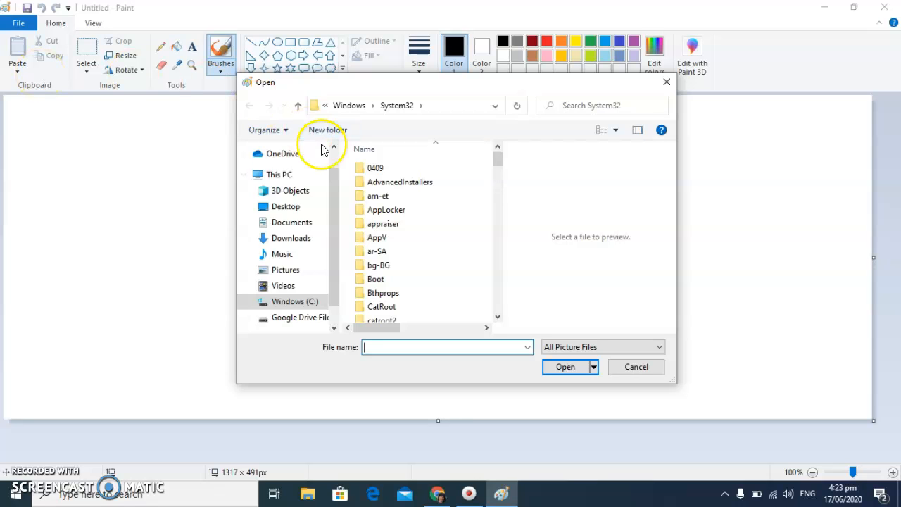
left_click(283, 206)
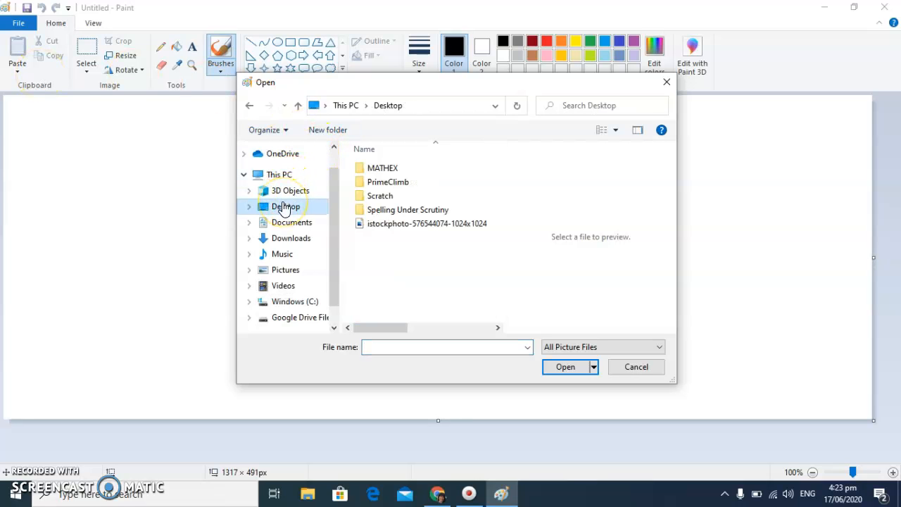
double_click(413, 225)
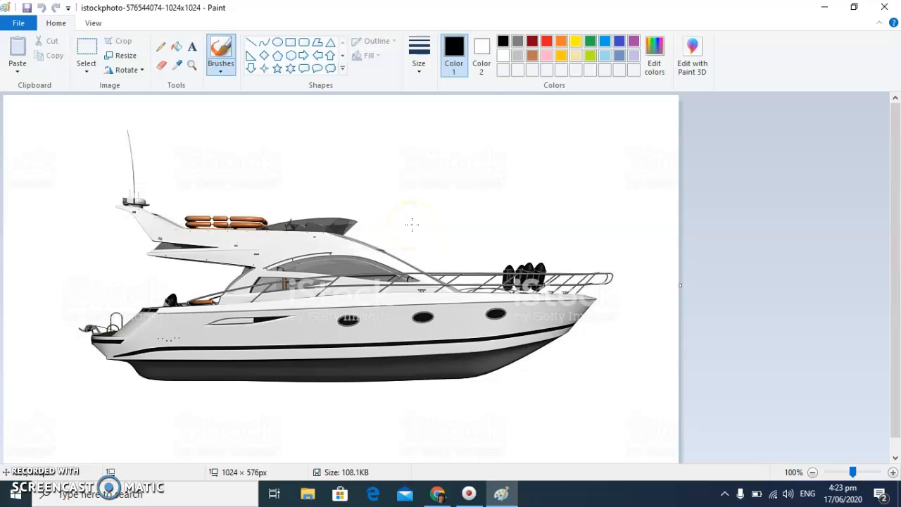
Select the yacht with a rectangular selection, move it up near the canvas's upper edge, and extend the canvas downward to about 748 px high
left_click(91, 24)
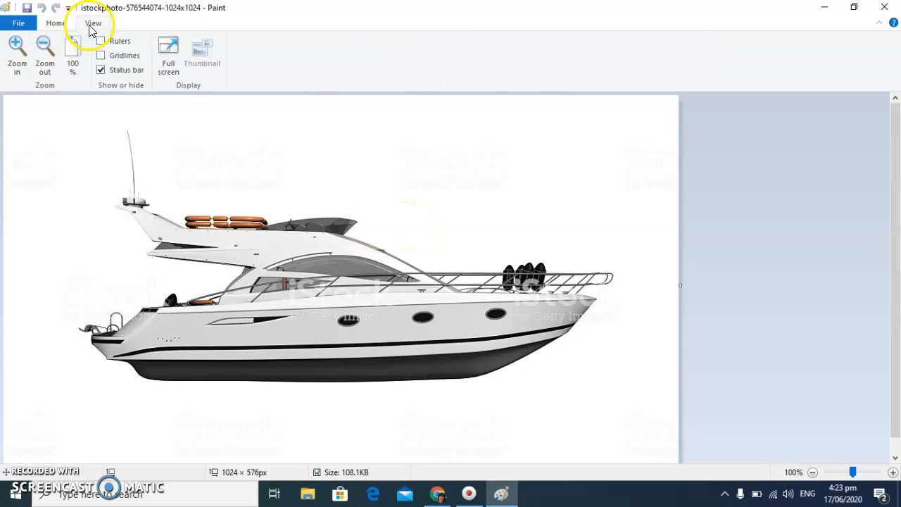
left_click(43, 56)
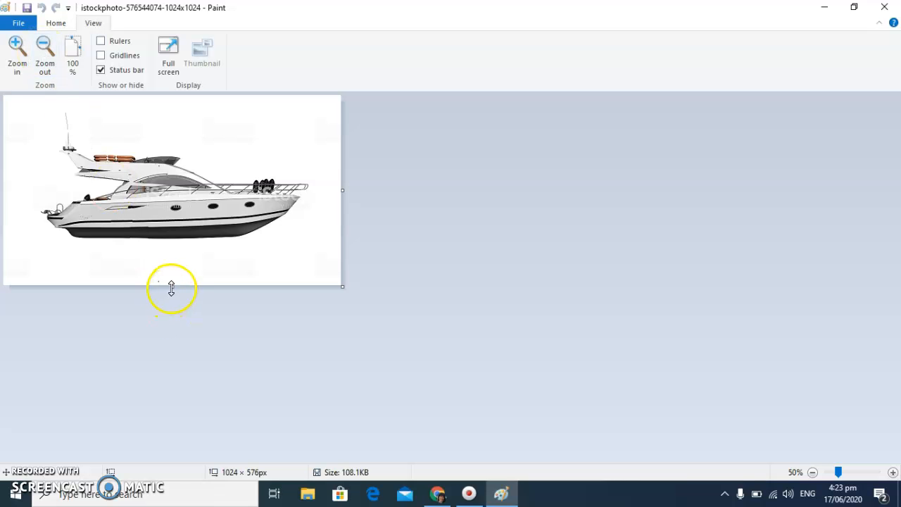
left_click(57, 25)
left_click(87, 76)
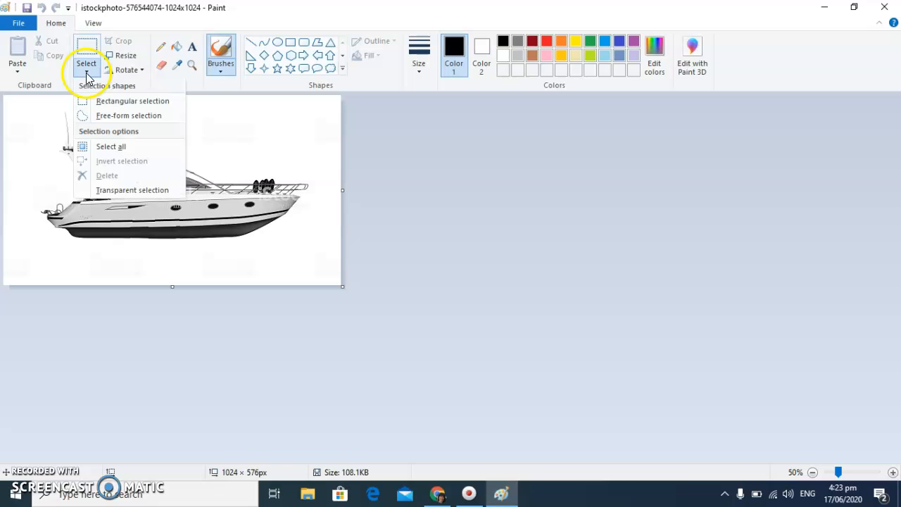
left_click(90, 105)
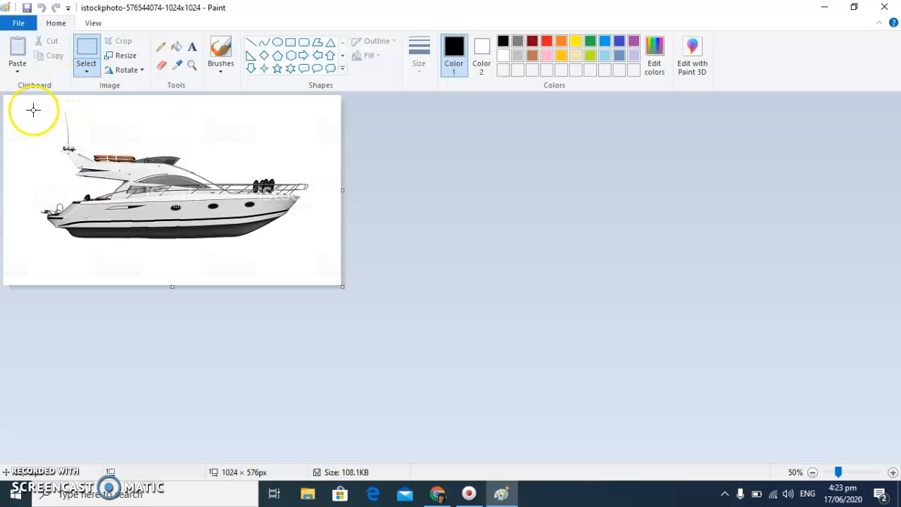
left_click_drag(310, 242, 311, 244)
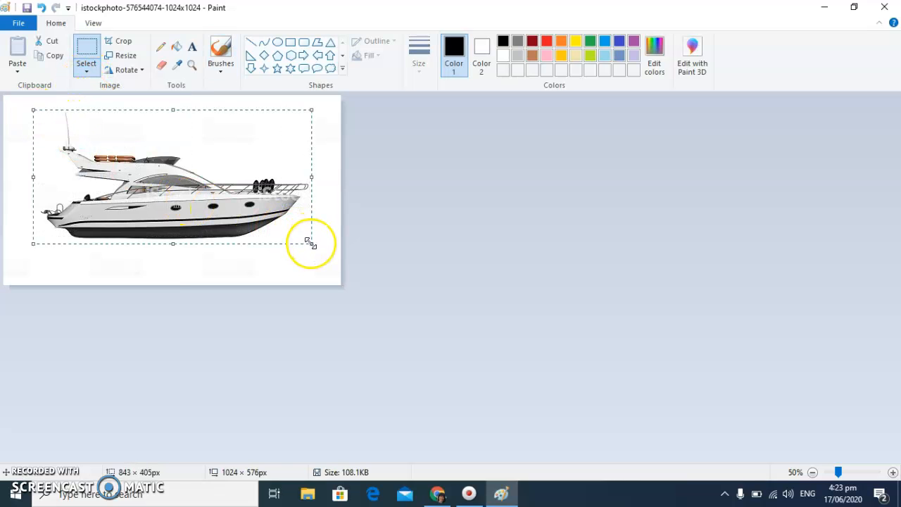
key("Up")
key("Up")
key("Up")
key("Up")
key("Up")
key("Up")
key("Up")
key("Up")
key("Up")
key("Up")
key("Up")
key("Up")
key("Up")
key("Up")
key("Up")
key("Up")
key("Up")
key("Up")
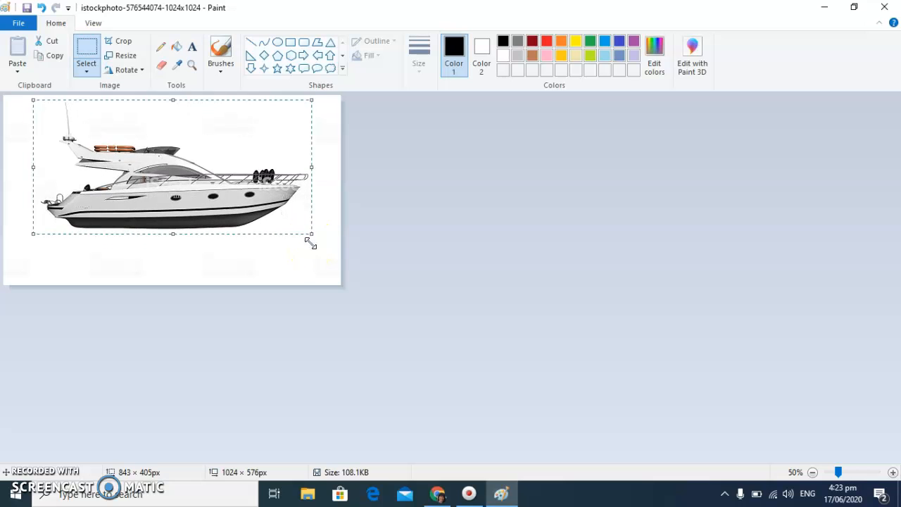
key("Up")
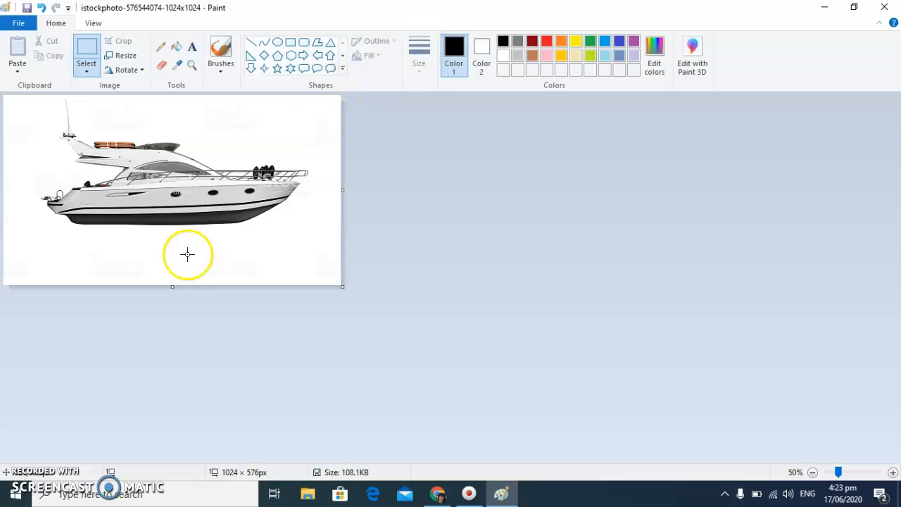
left_click_drag(172, 287, 169, 341)
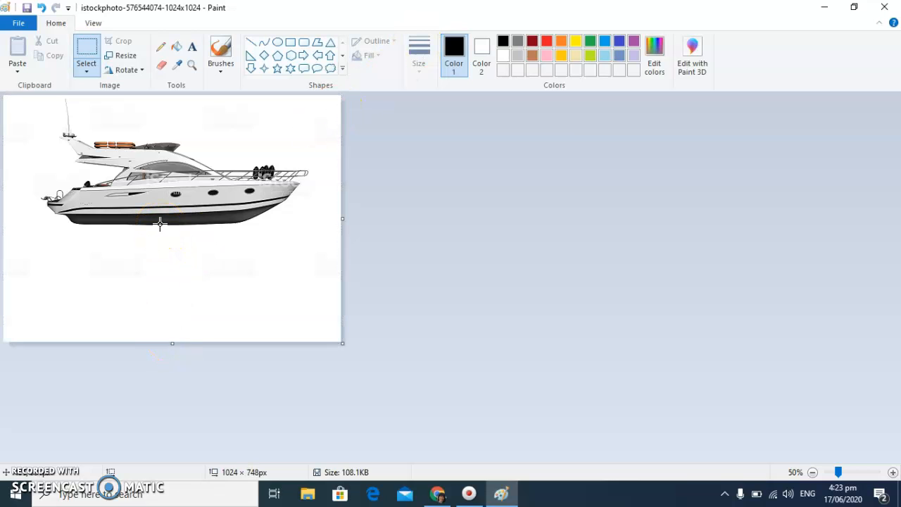
Select the whole picture, shift it left so the stern nears the edge, and narrow the canvas to about 844 px wide
left_click(87, 74)
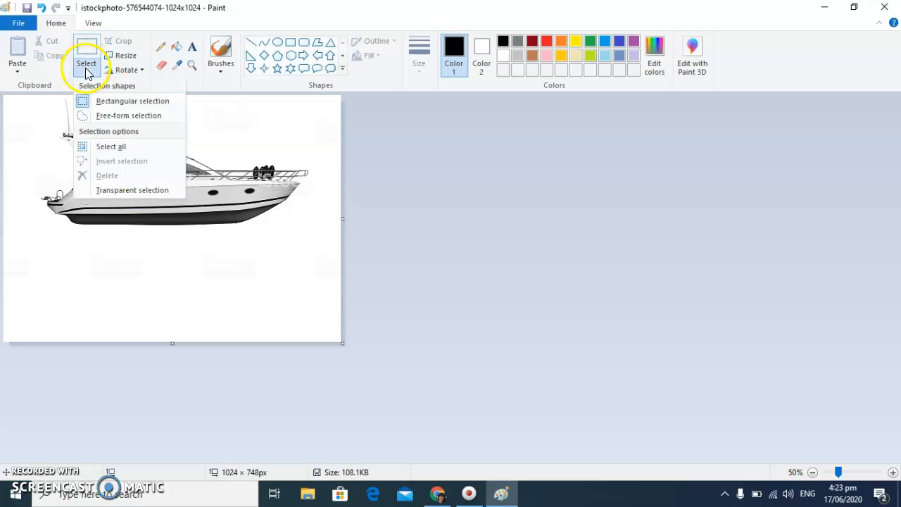
left_click(110, 148)
left_click_drag(203, 245, 175, 248)
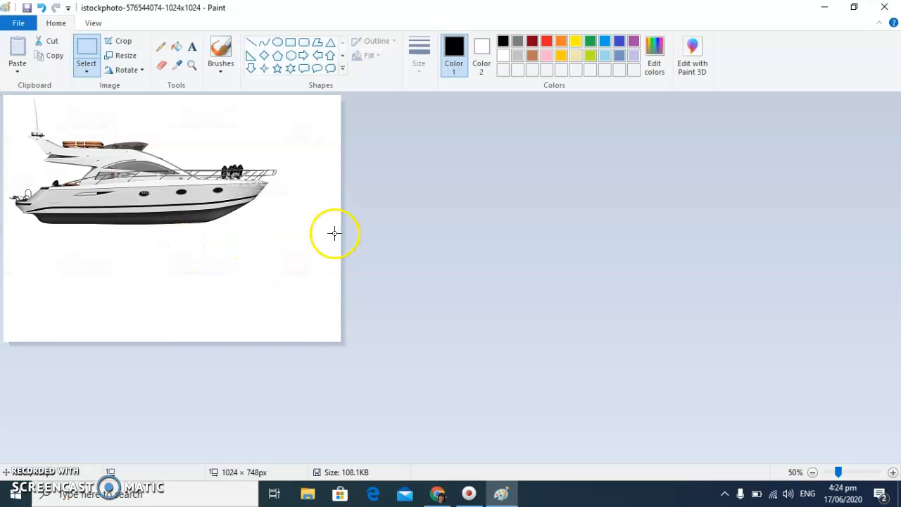
left_click_drag(307, 215, 281, 214)
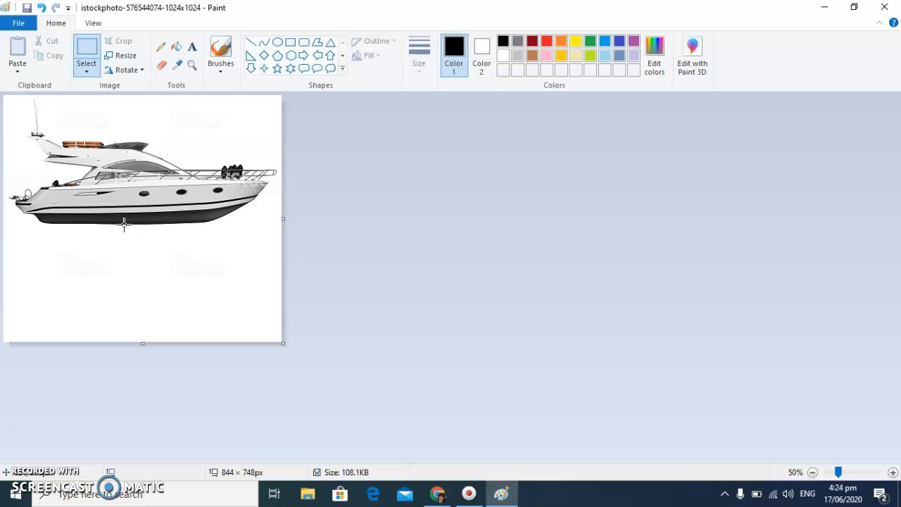
Save the edited picture to the Desktop as a JPEG named boat
left_click(26, 31)
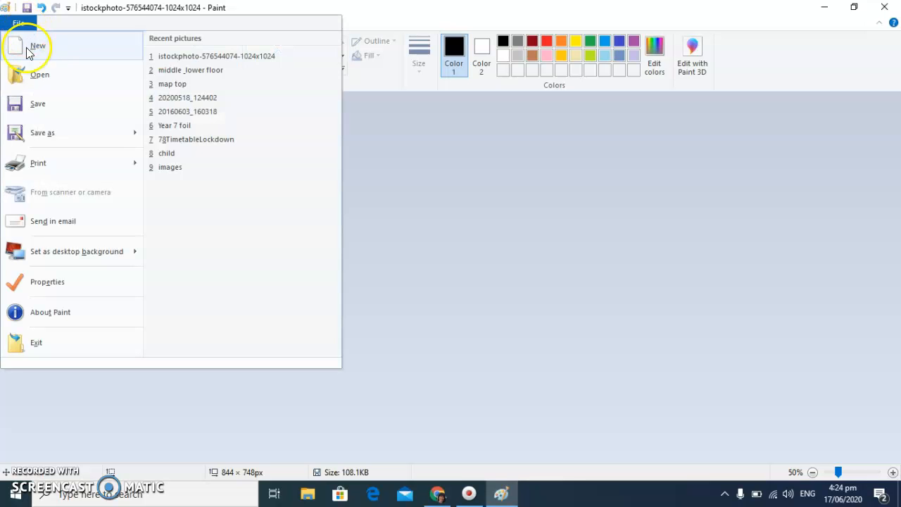
left_click(54, 130)
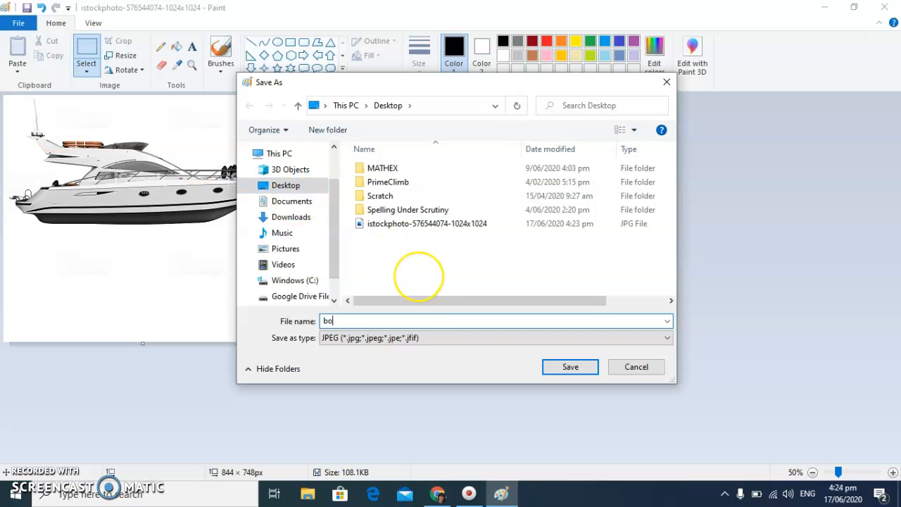
key("Return")
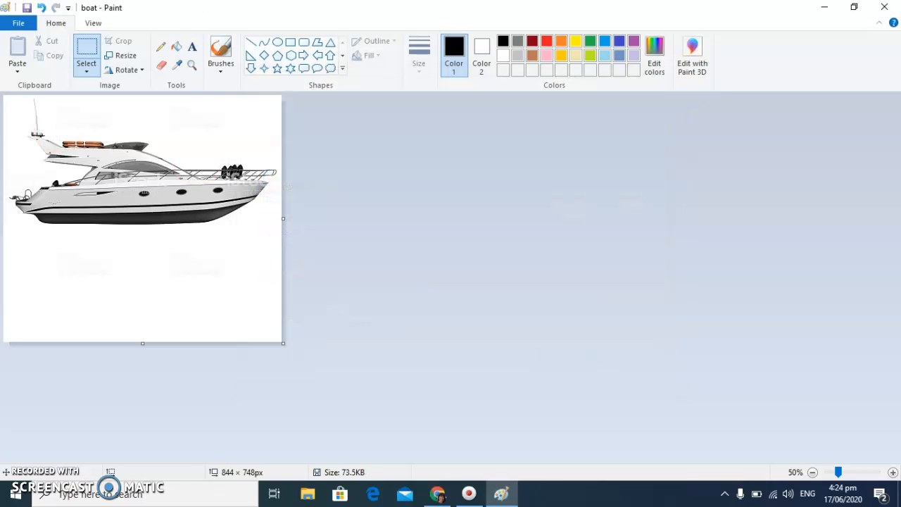
Minimize Paint, switch to Chrome, and close the boat image search tab to return to the Desmos graph
left_click(824, 8)
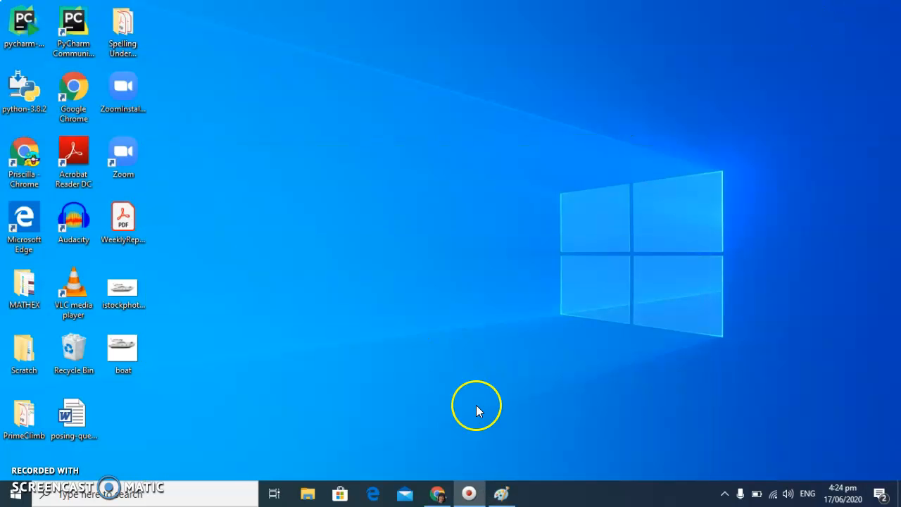
left_click(438, 494)
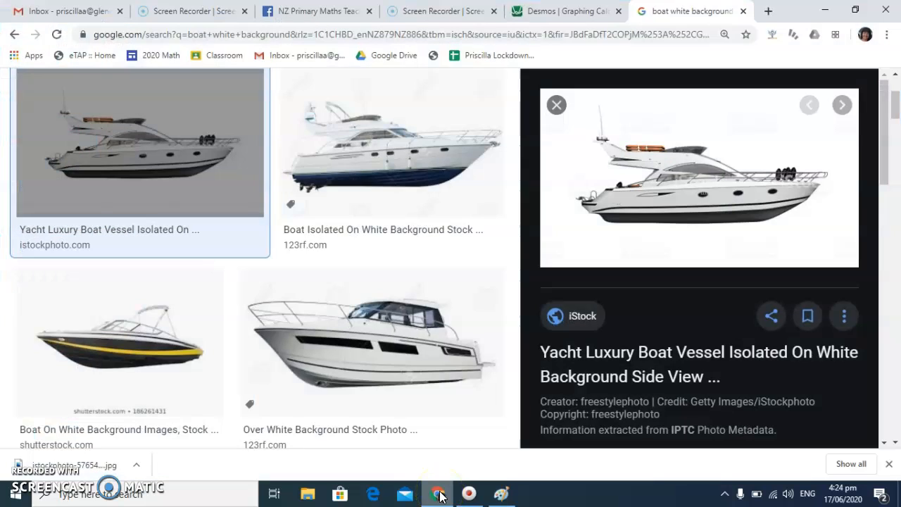
left_click(743, 12)
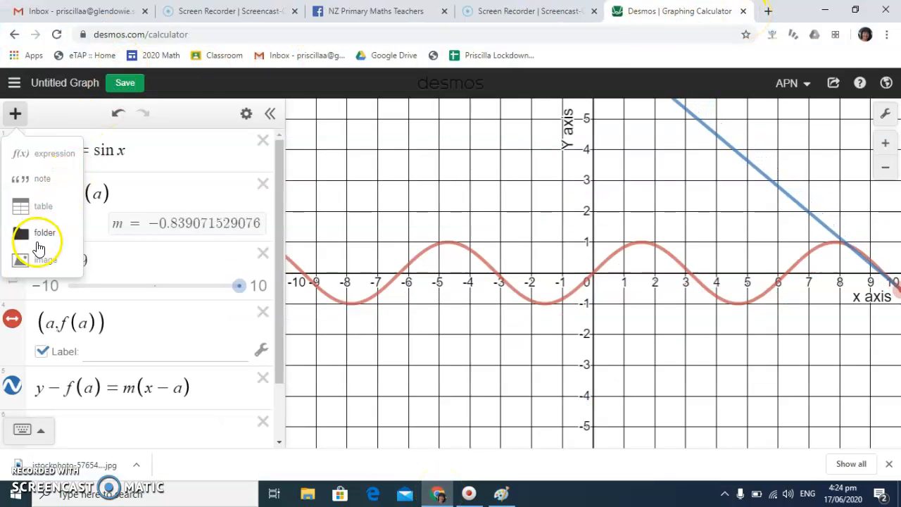
Insert the boat picture from the Desktop into the graph as an image
left_click(40, 260)
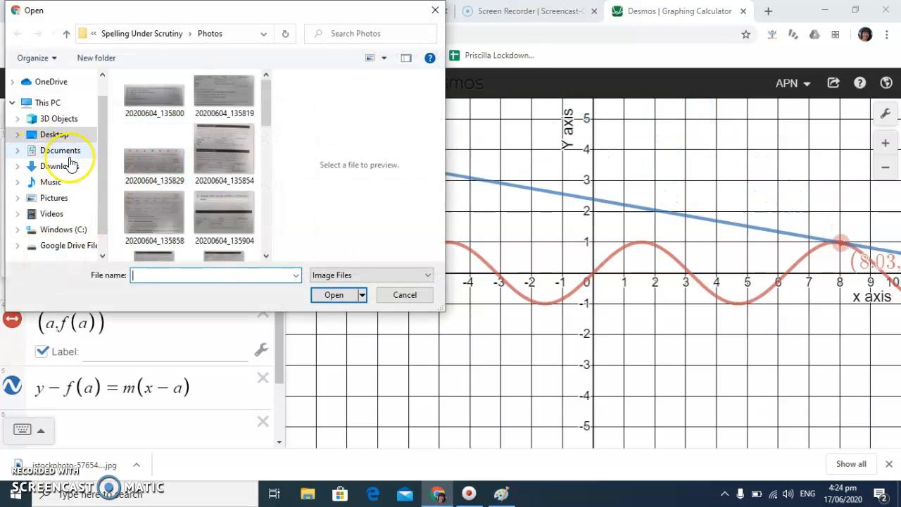
left_click(64, 135)
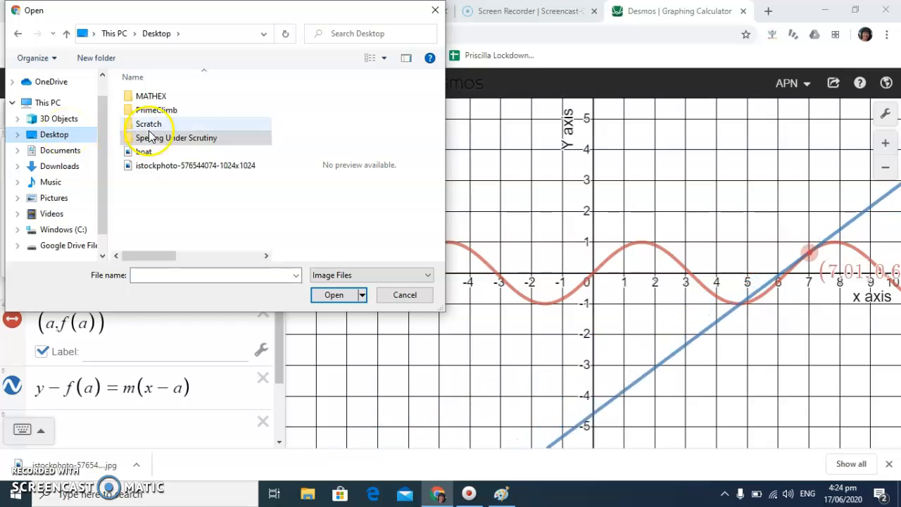
double_click(151, 152)
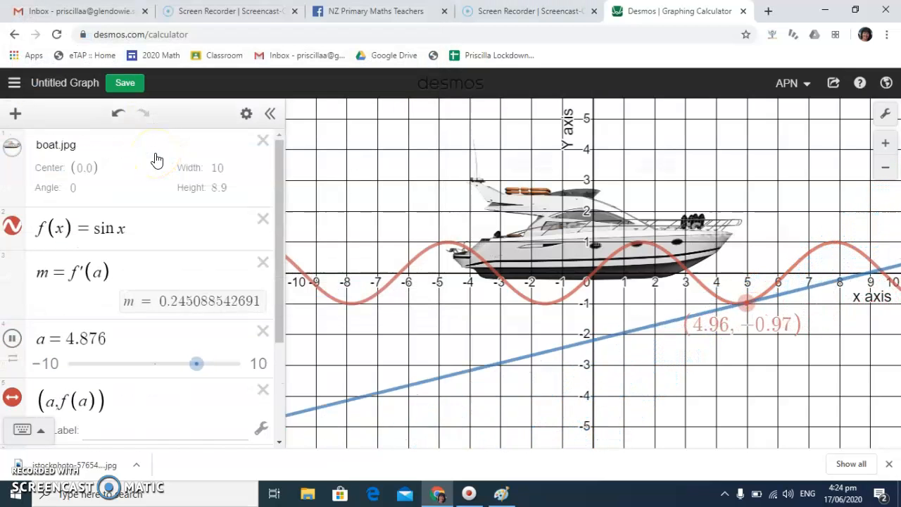
Set the boat image's center to (a, f(a)) so it follows the moving point on the sine curve
left_click(82, 169)
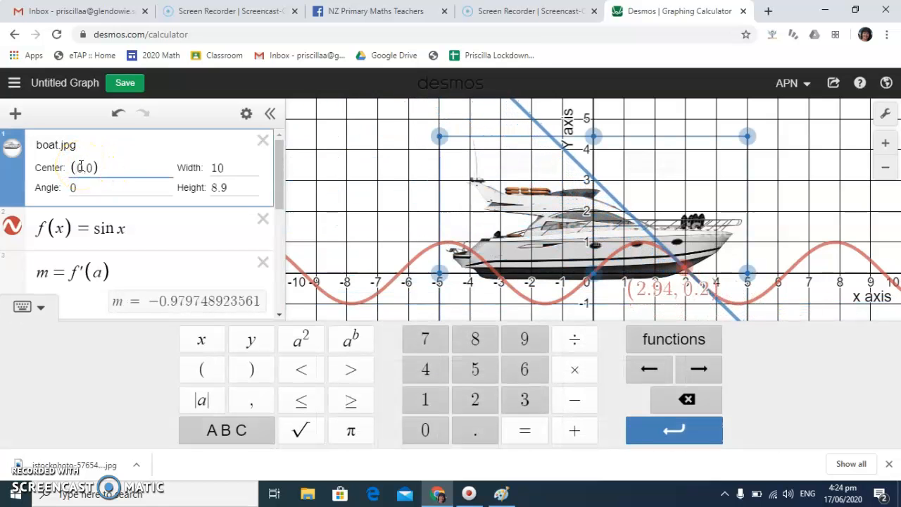
key("BackSpace")
type("a")
key("Right")
key("Right")
key("BackSpace")
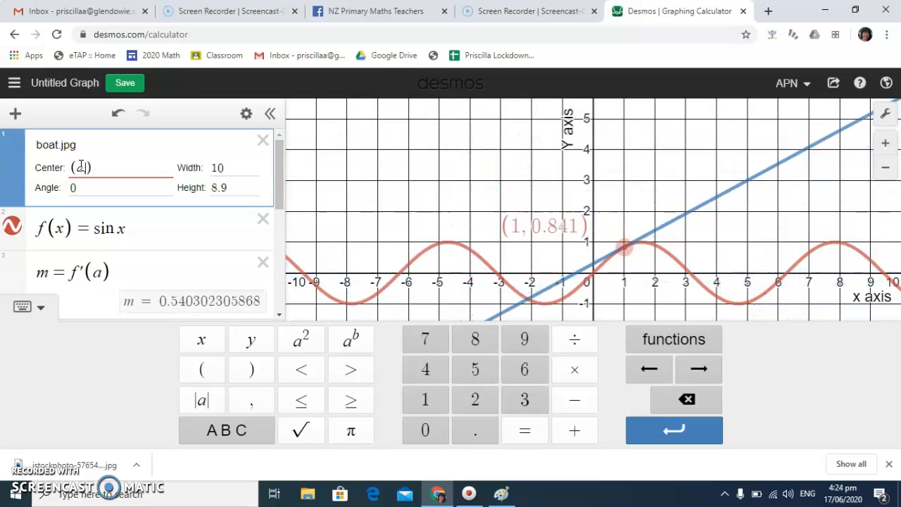
type("f(")
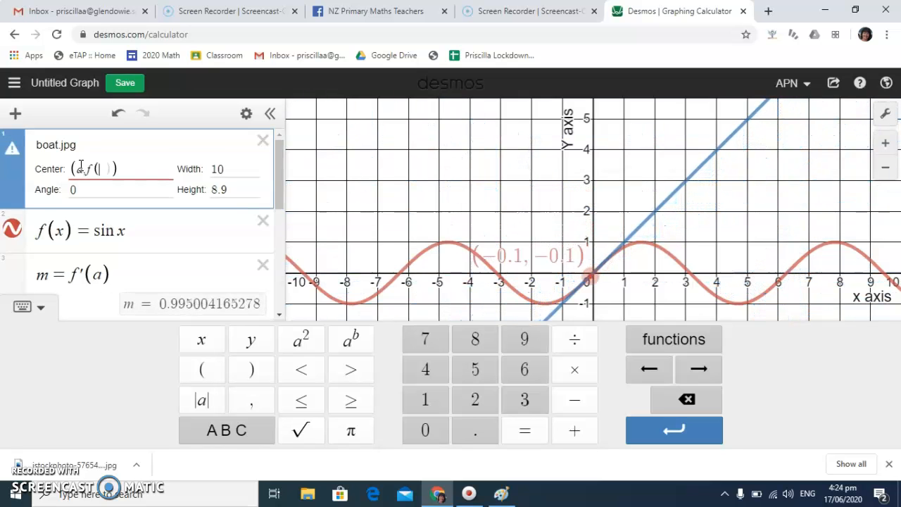
type("a")
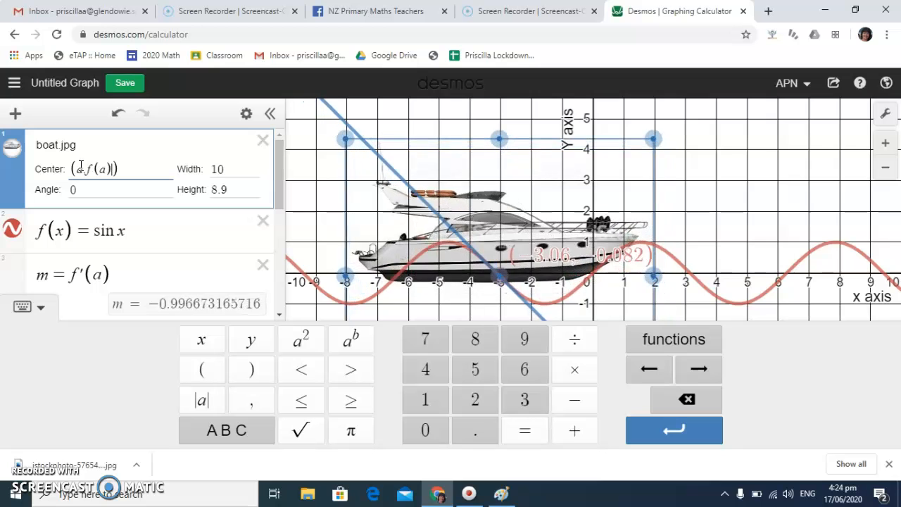
Set the boat image's angle to tan⁻¹(m) so it tilts with the tangent's gradient
left_click(77, 189)
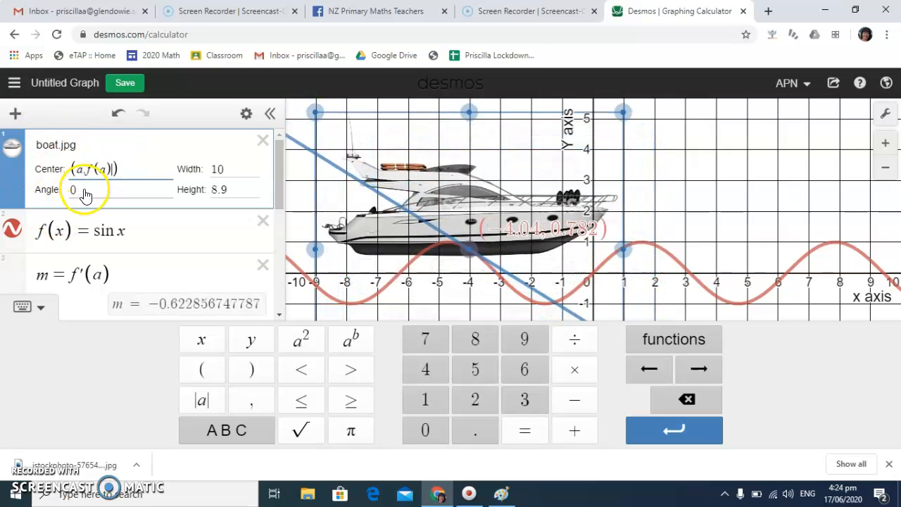
key("BackSpace")
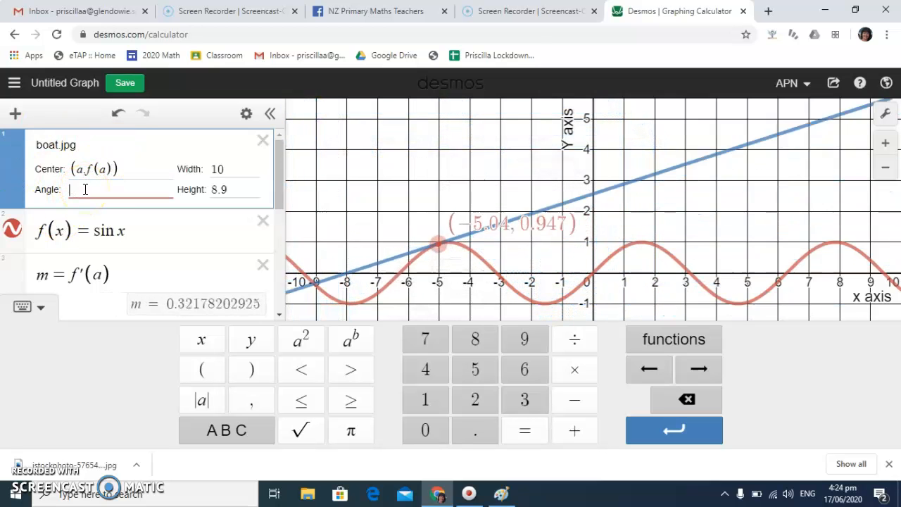
type("tan")
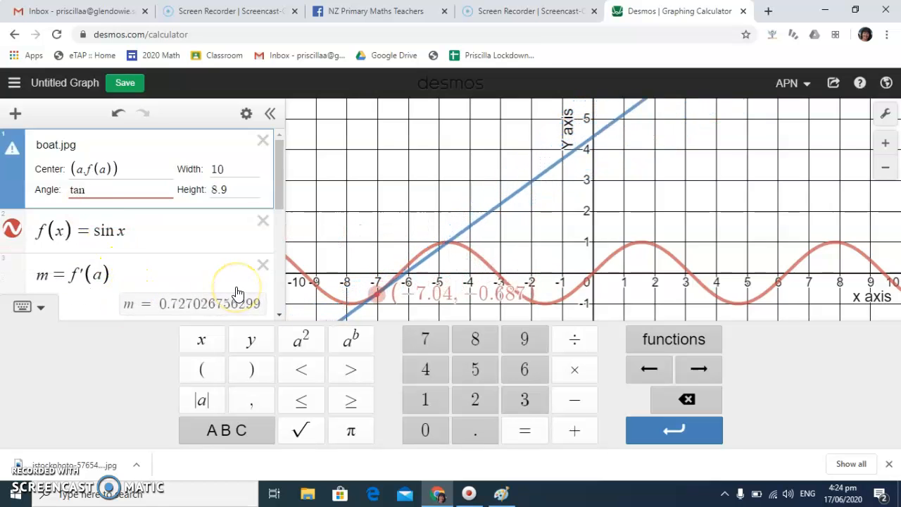
left_click(702, 340)
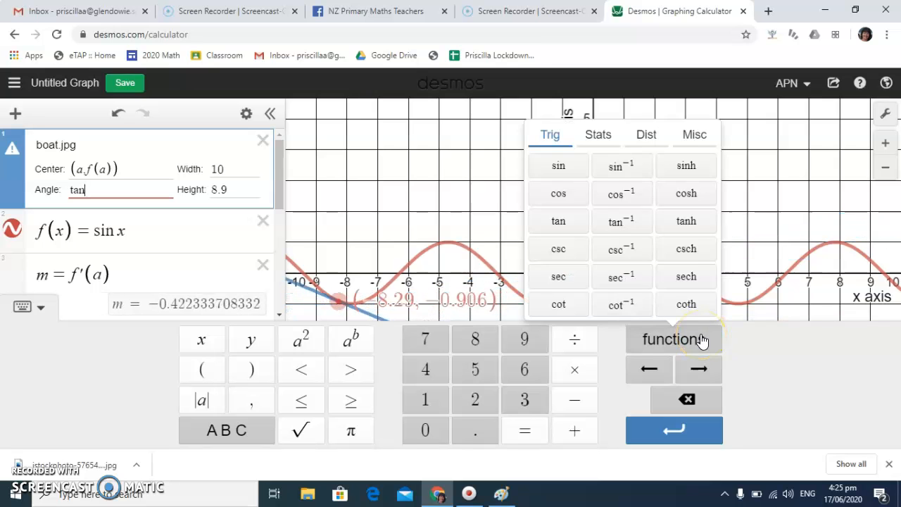
left_click(622, 222)
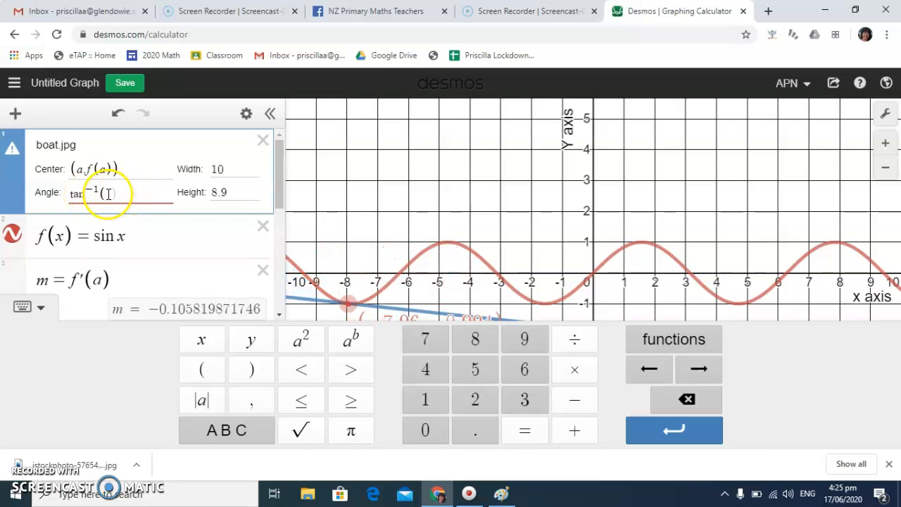
type("m")
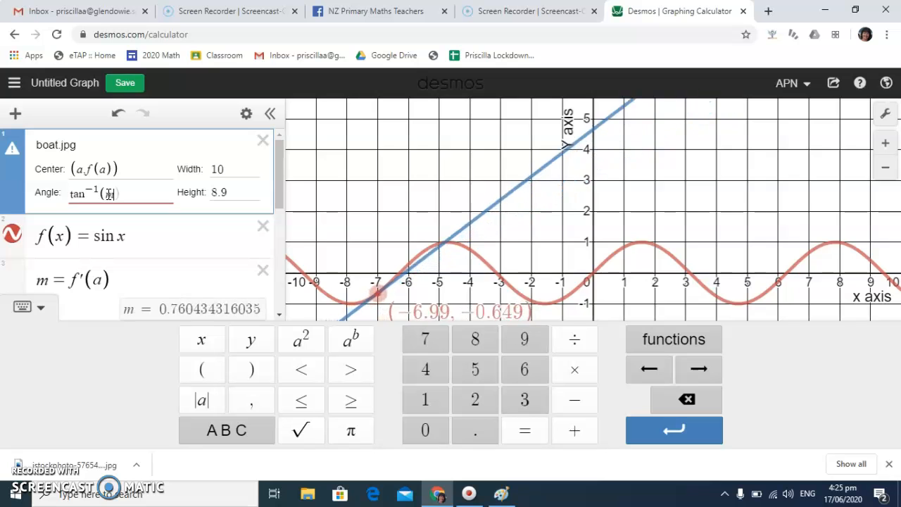
left_click(119, 193)
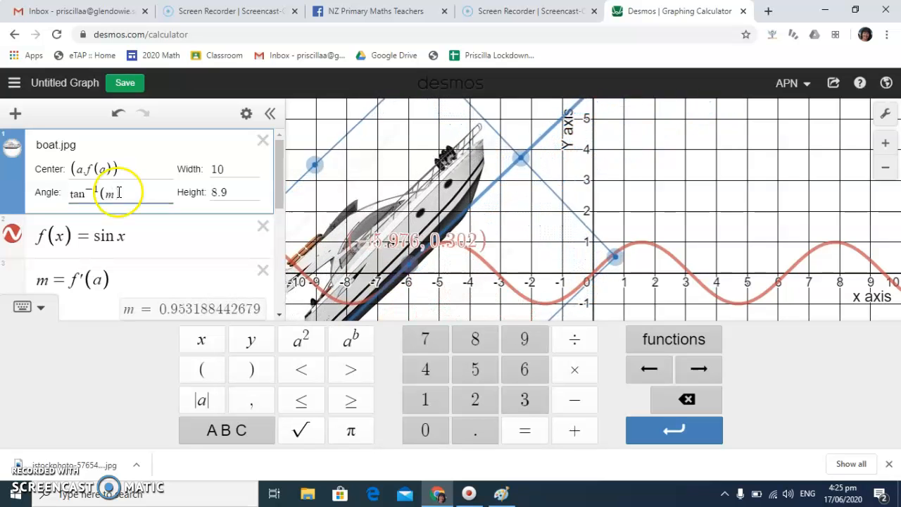
Resize the boat image to a width of 5 and a height of 4.45, and hide the on-screen keypad
left_click(228, 171)
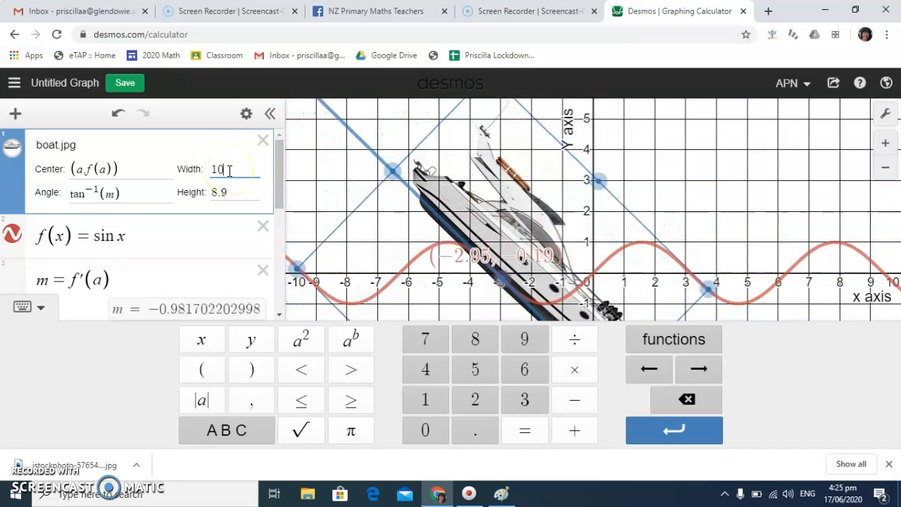
key("BackSpace")
key("BackSpace")
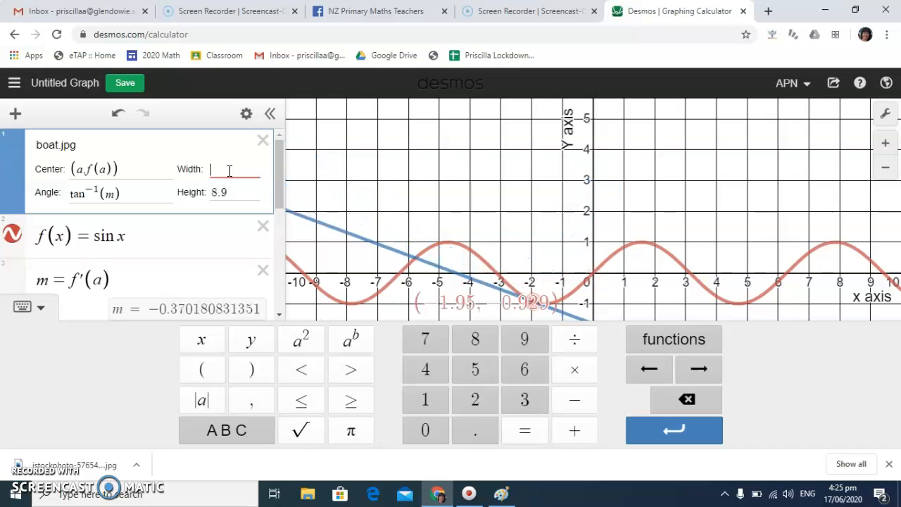
type("5")
left_click(232, 191)
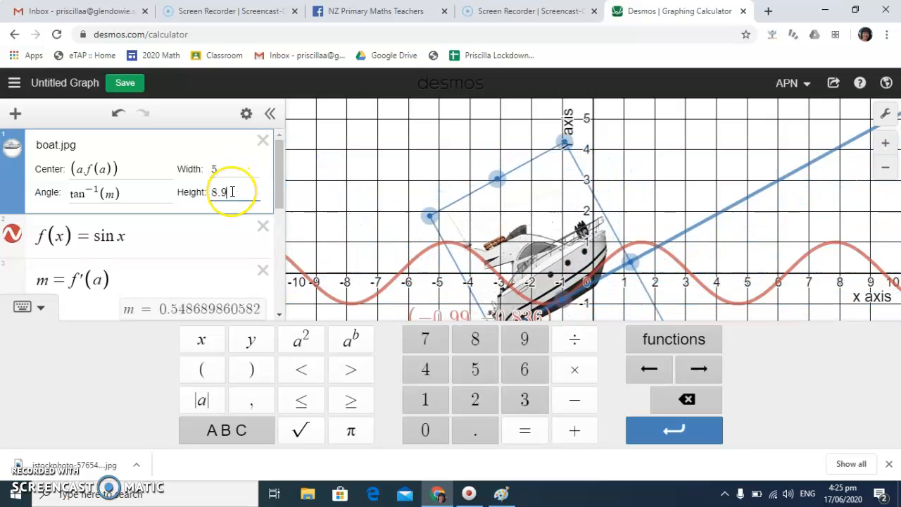
key("BackSpace")
key("BackSpace")
key("BackSpace")
type("4.4")
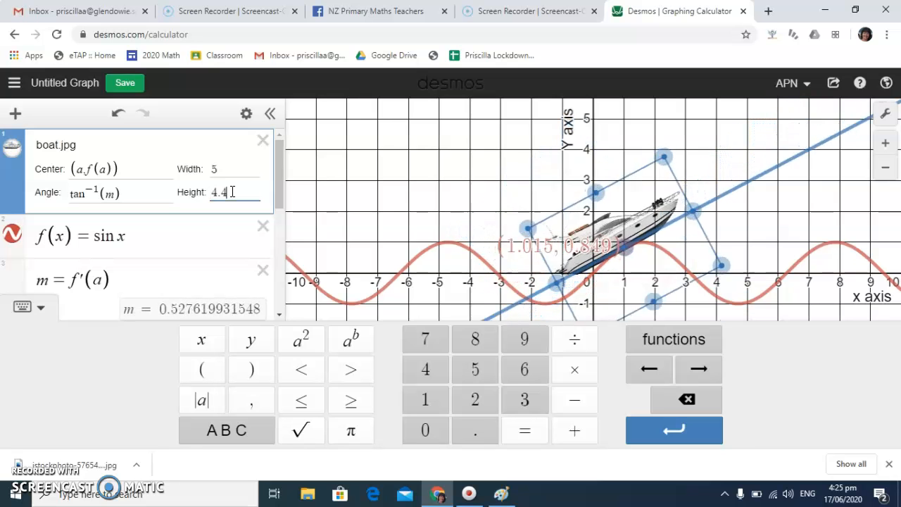
type("5")
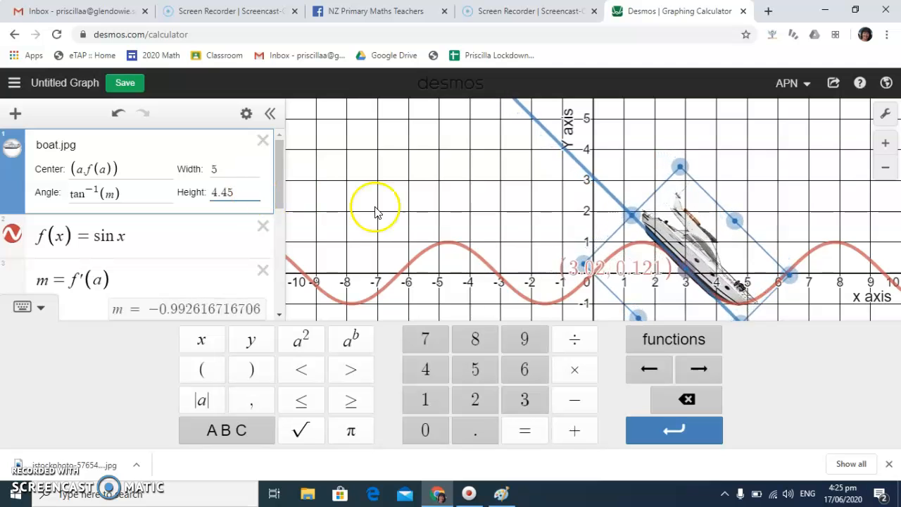
left_click(40, 311)
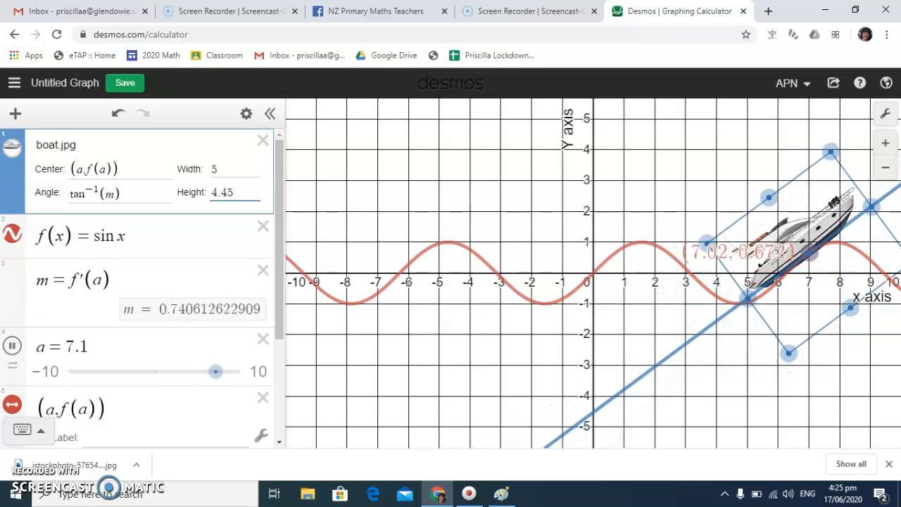
Stretch the wave horizontally by trying coefficients of x inside the sine function, ending with f(x) = sin 0.5x
left_click(117, 235)
type("0.")
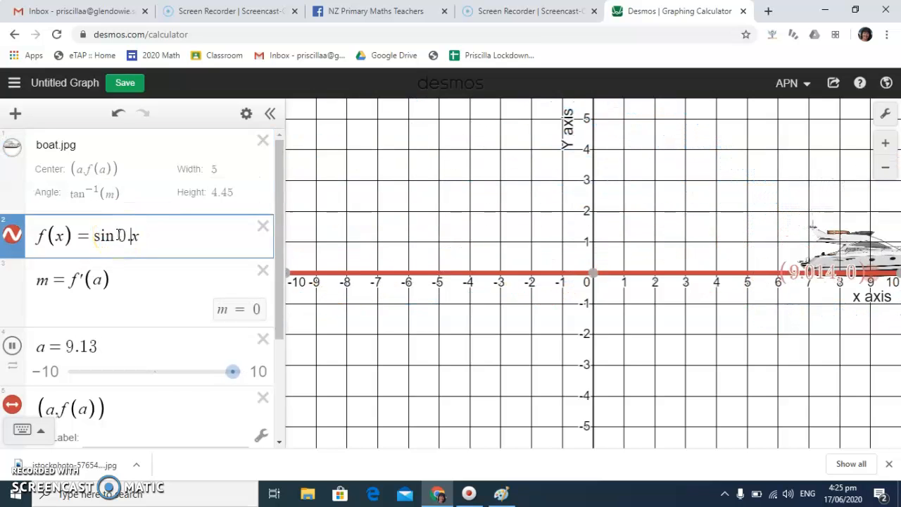
type("3")
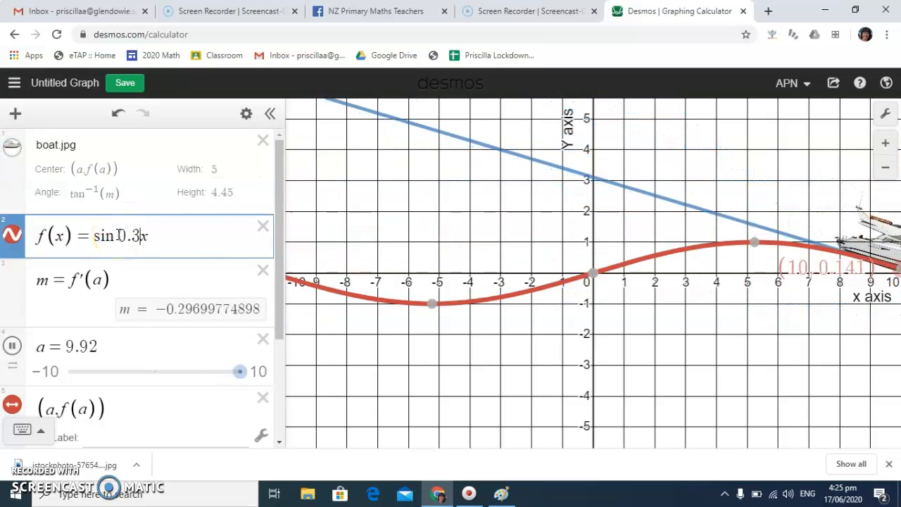
type("5")
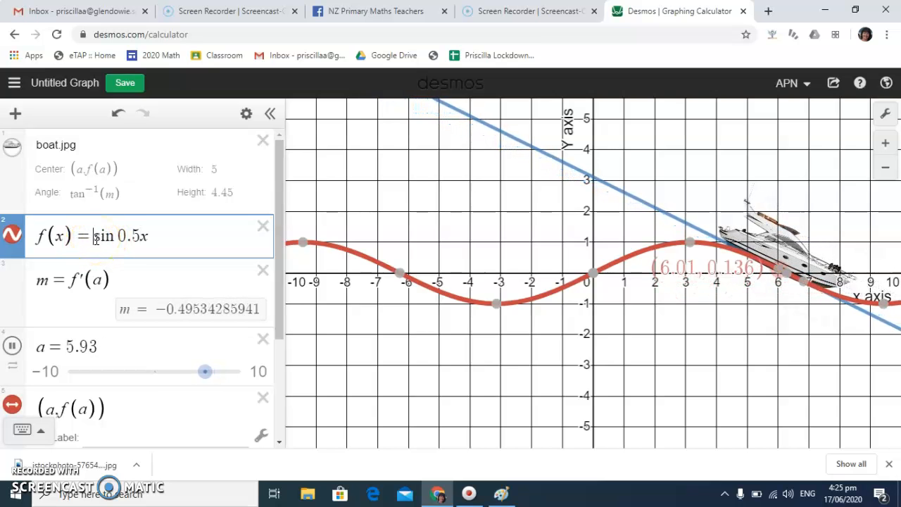
Put a factor of 0.5 before the sine and remove the coefficient of x so the function reads f(x) = 0.5 sin x
type("0.5")
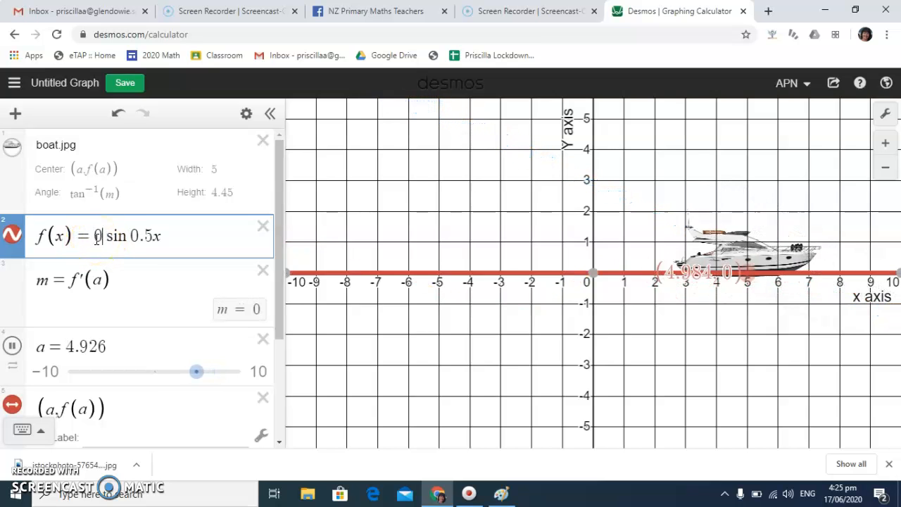
left_click(165, 236)
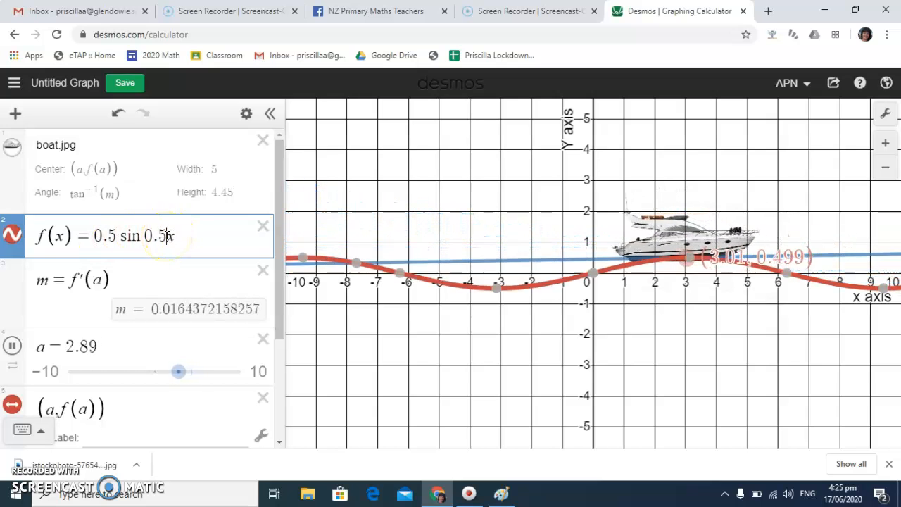
key("BackSpace")
key("BackSpace")
key("BackSpace")
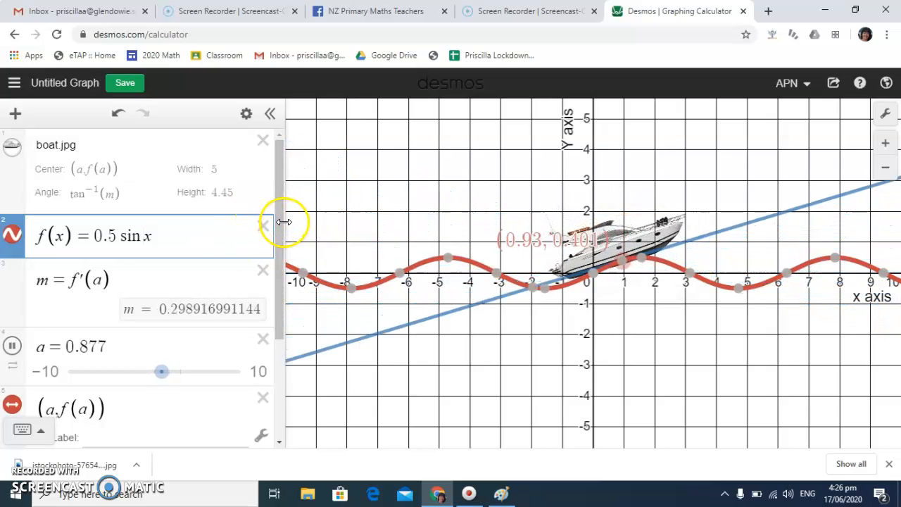
Enter y = d sin(bx) + c below the tangent equation and add sliders for all its parameters
left_click_drag(278, 252, 277, 392)
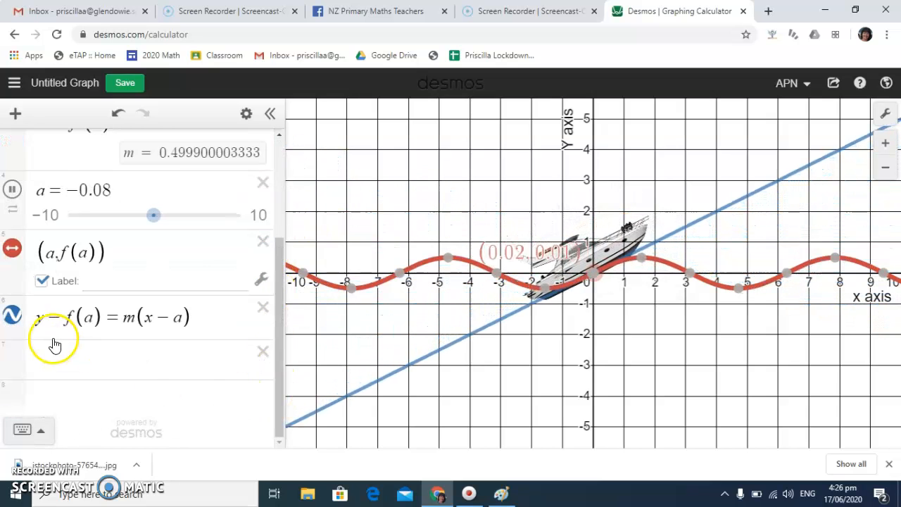
left_click(56, 355)
type("y = a sin")
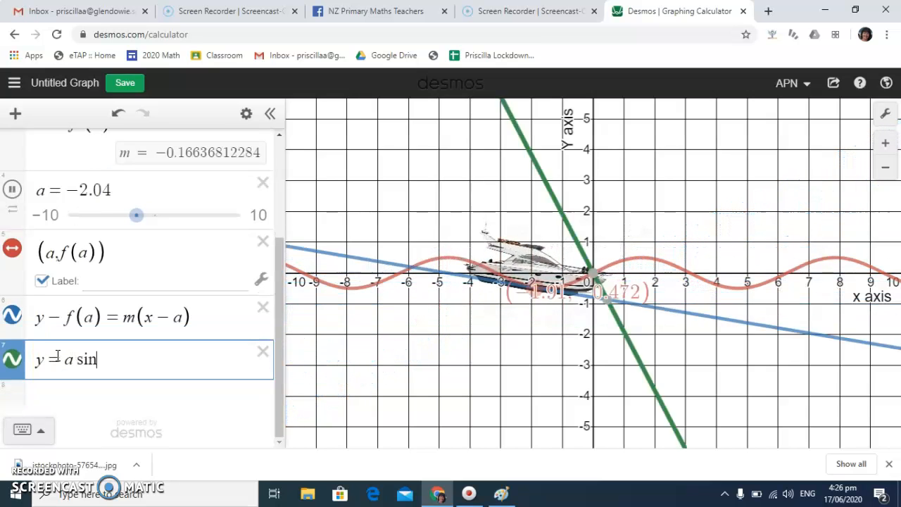
type("(bx")
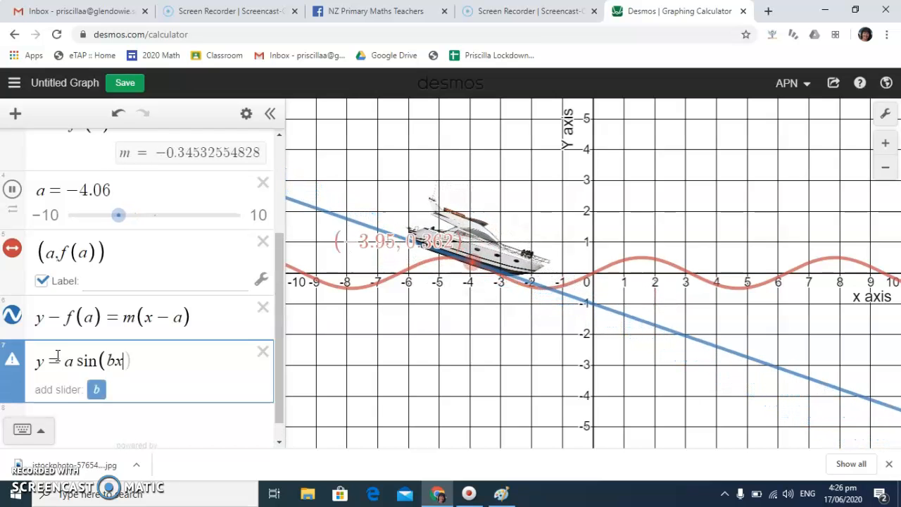
type(") + c")
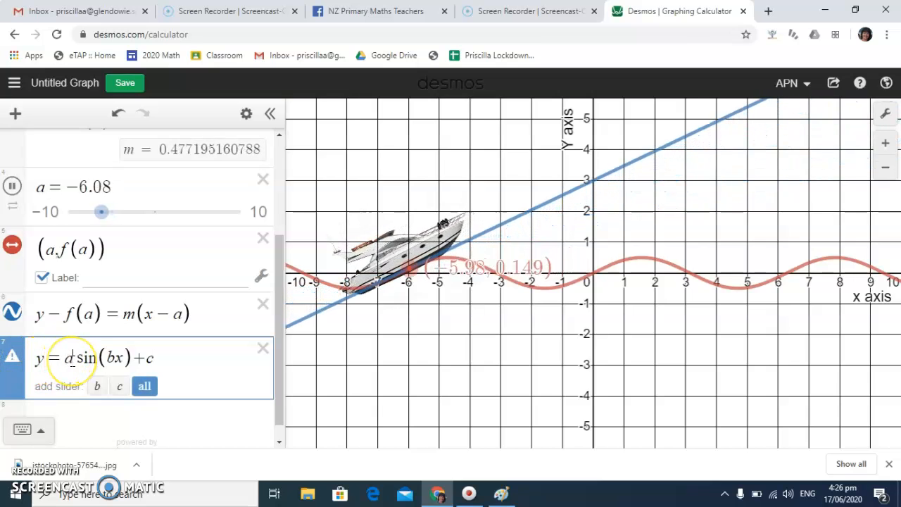
left_click(73, 358)
key("BackSpace")
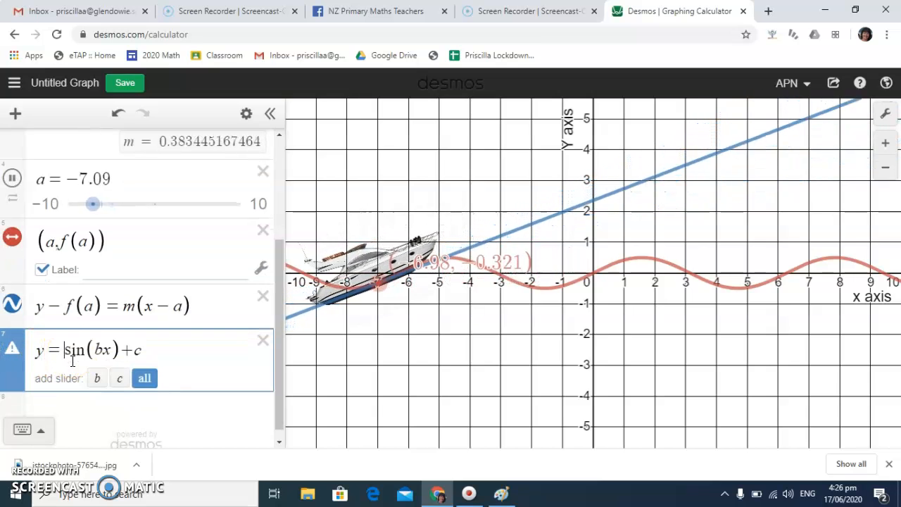
type("d")
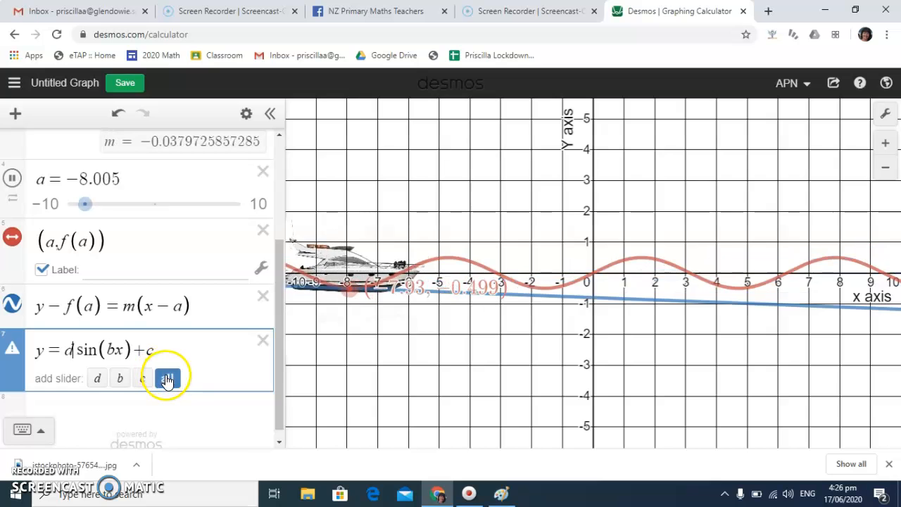
left_click(167, 380)
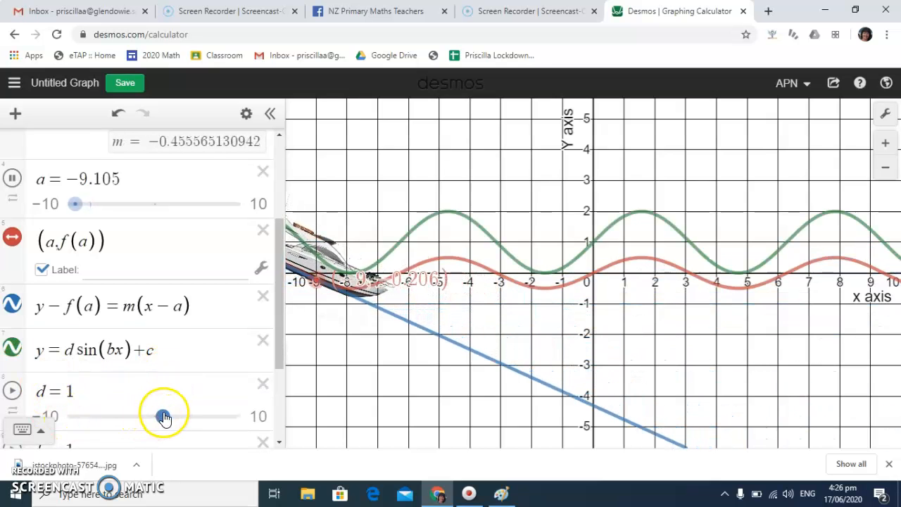
Vary the new sine curve with its sliders, setting d to 3.9, b to −0.2 and c to −2.3
left_click_drag(120, 411, 188, 409)
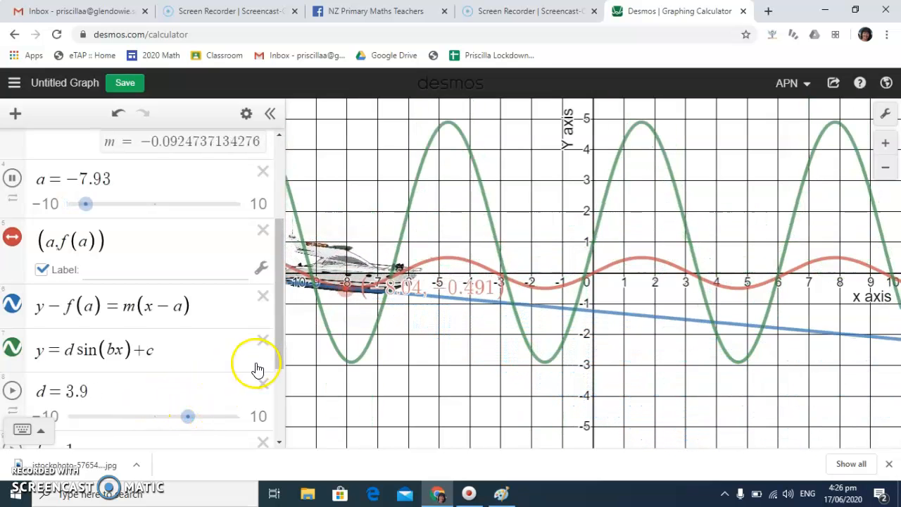
left_click_drag(280, 347, 282, 405)
left_click_drag(205, 343, 150, 328)
left_click_drag(161, 414, 133, 386)
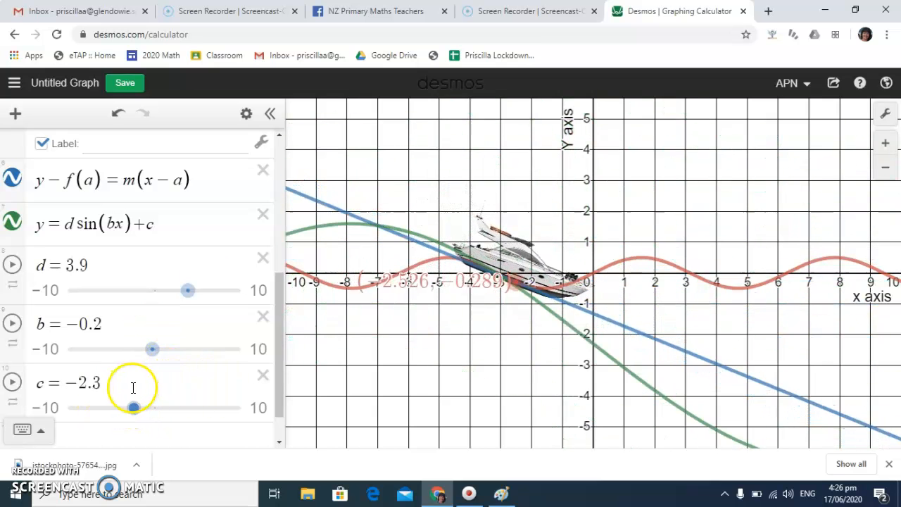
Delete the equation y = d sin(bx) + c and its d, b and c sliders
left_click(263, 216)
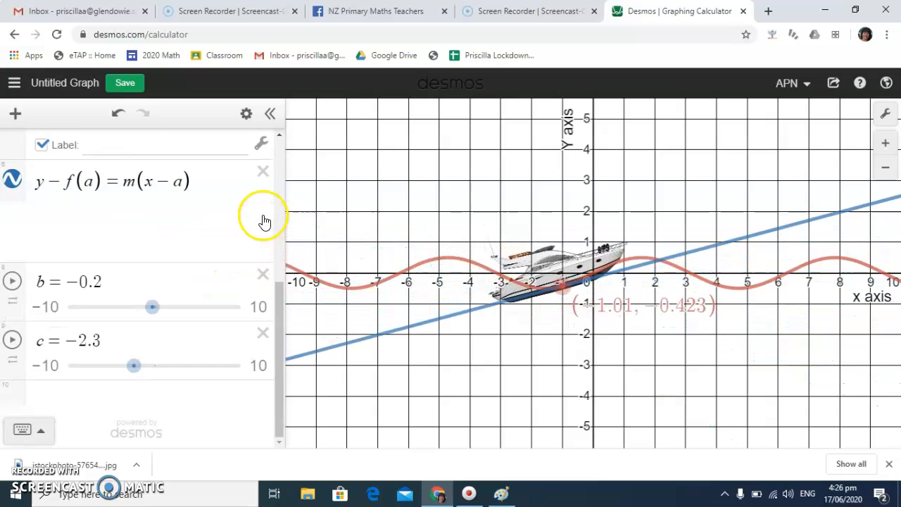
left_click(263, 275)
left_click(261, 327)
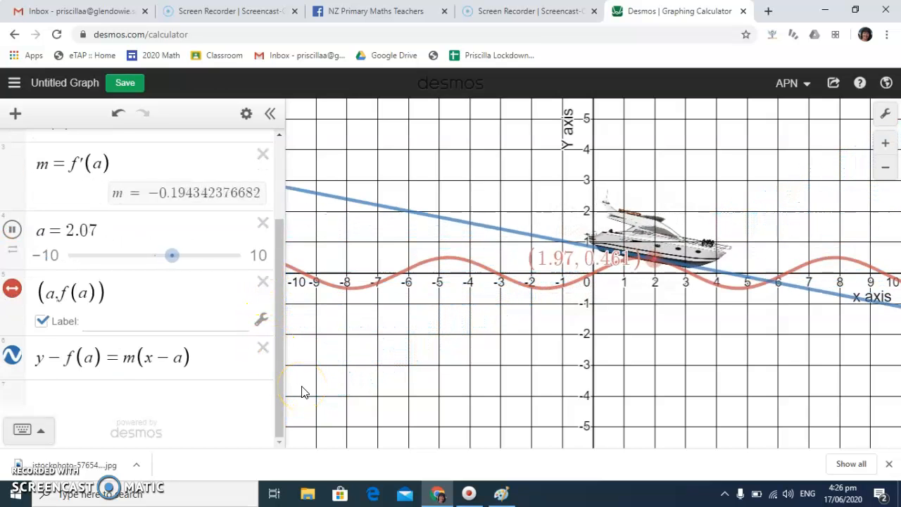
Hide the grid, the x-axis and the y-axis in the graph settings
left_click(885, 114)
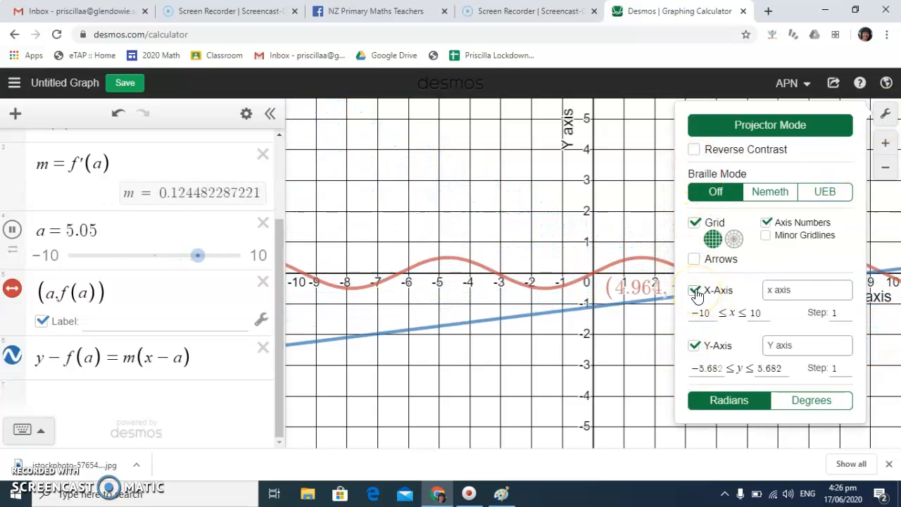
left_click(694, 224)
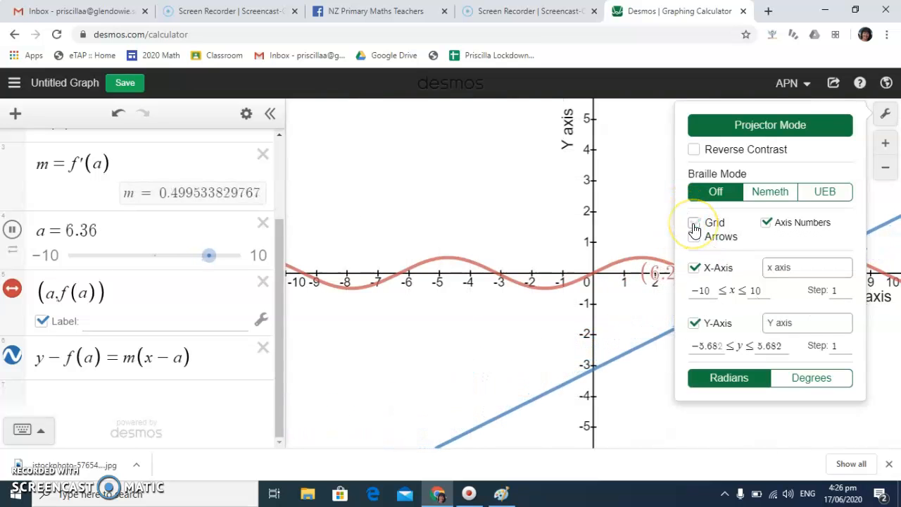
left_click(695, 270)
left_click(694, 323)
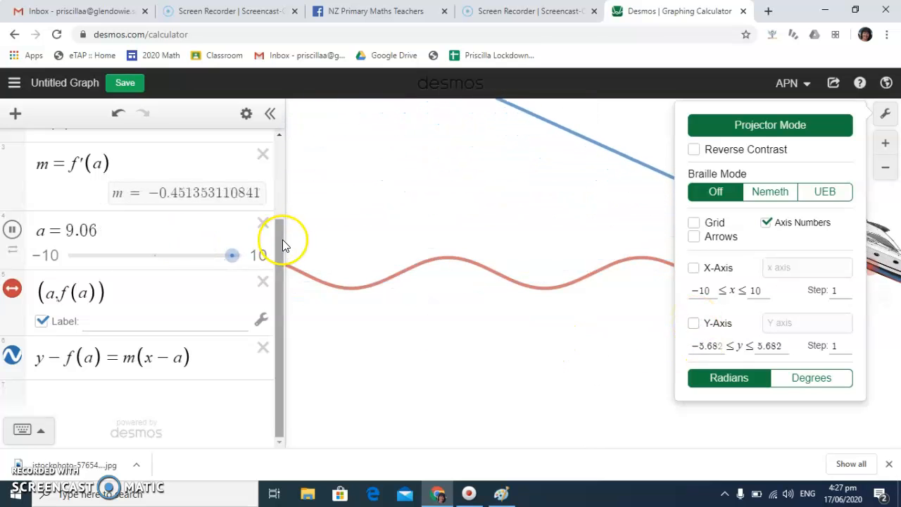
Change the color of the f(x) = 0.5 sin x curve to blue
left_click_drag(279, 229, 277, 127)
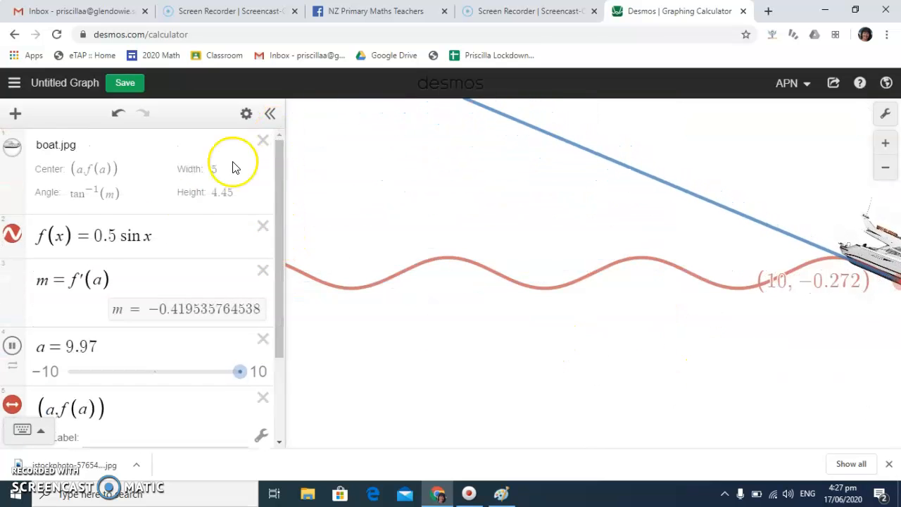
left_click(246, 115)
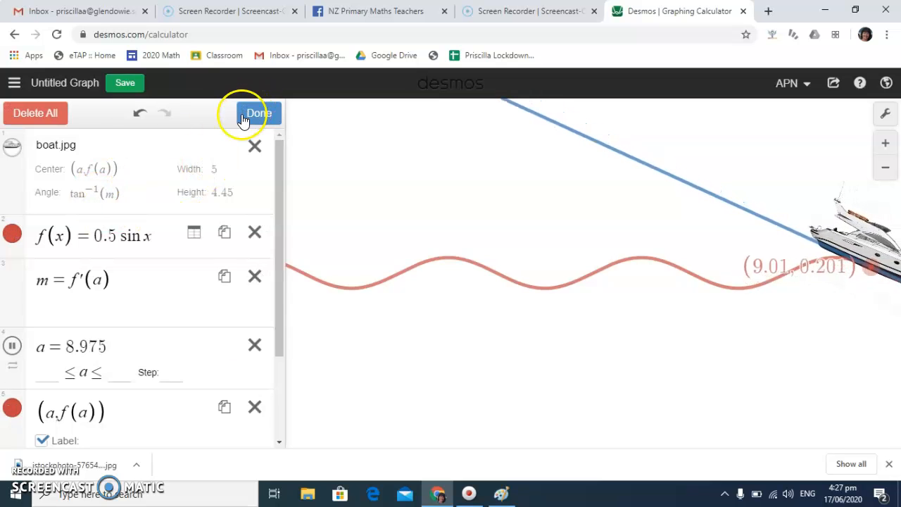
left_click(12, 234)
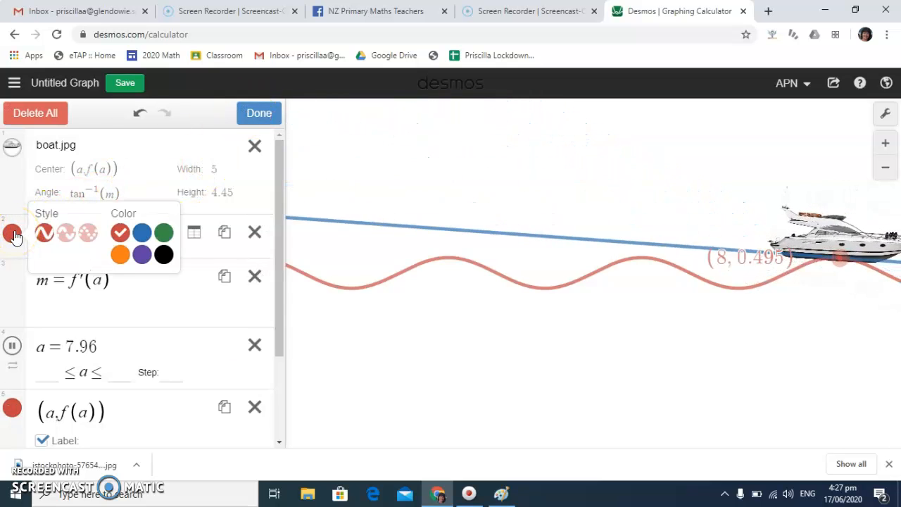
left_click(143, 235)
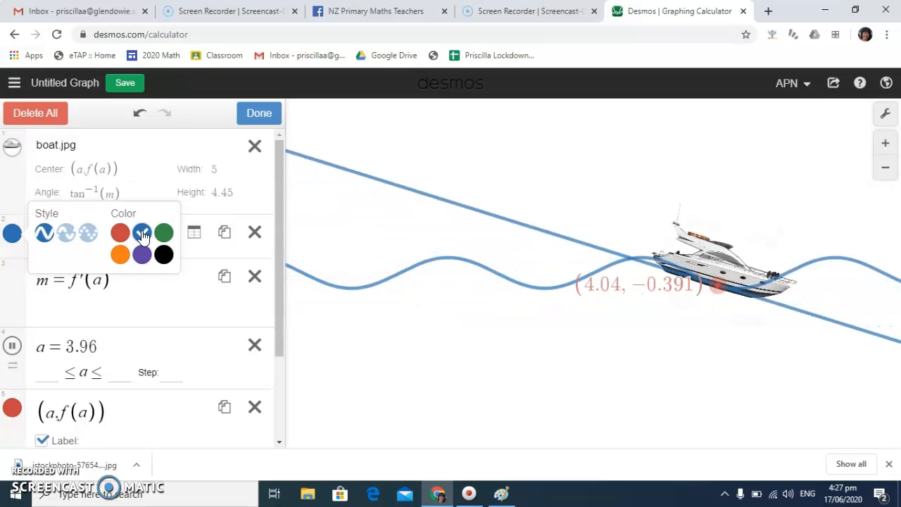
left_click(259, 215)
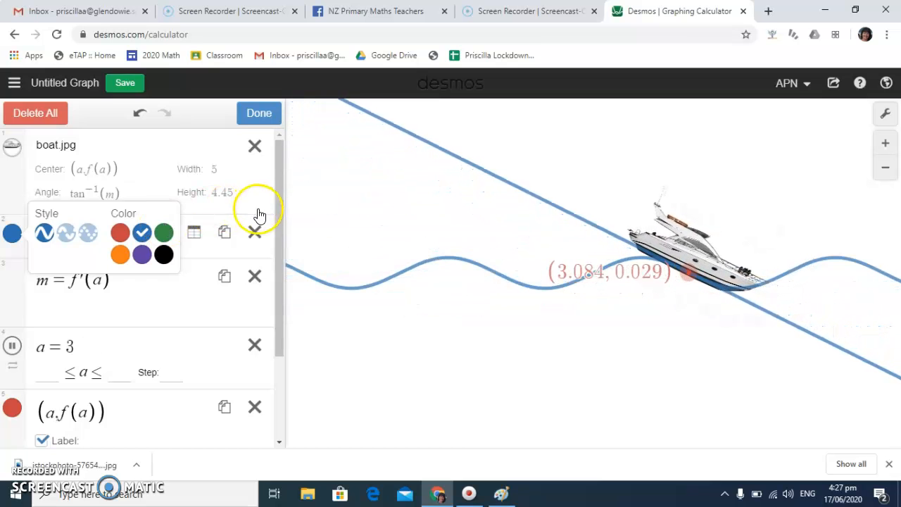
Add the inequality y < f(x) as a new expression below the tangent line equation
left_click_drag(282, 216, 275, 247)
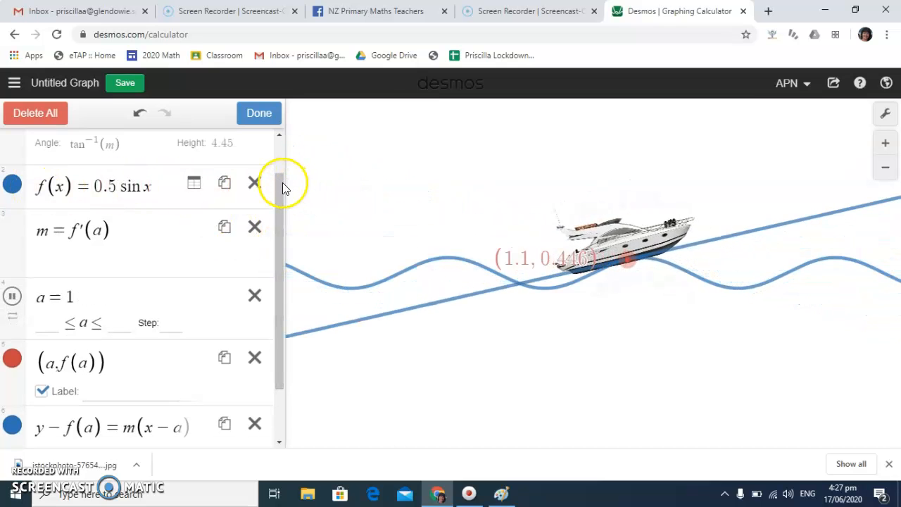
left_click_drag(279, 185, 286, 262)
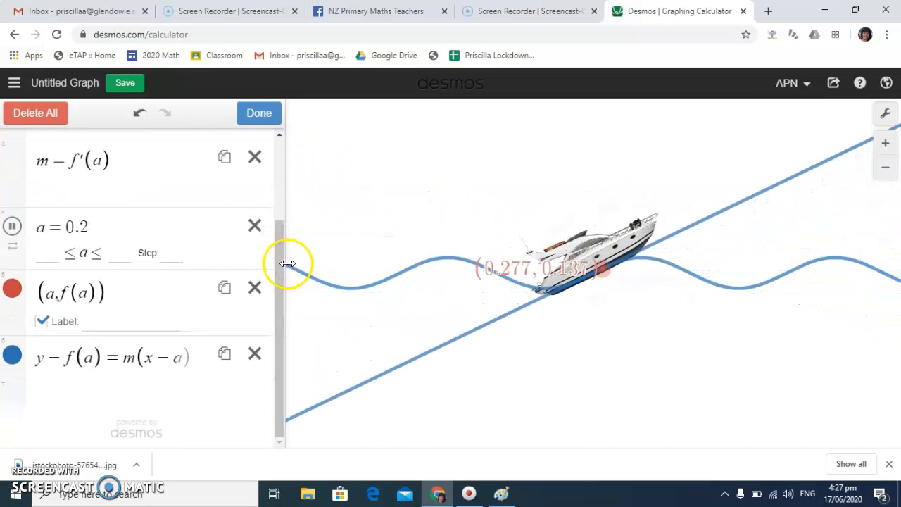
left_click(52, 398)
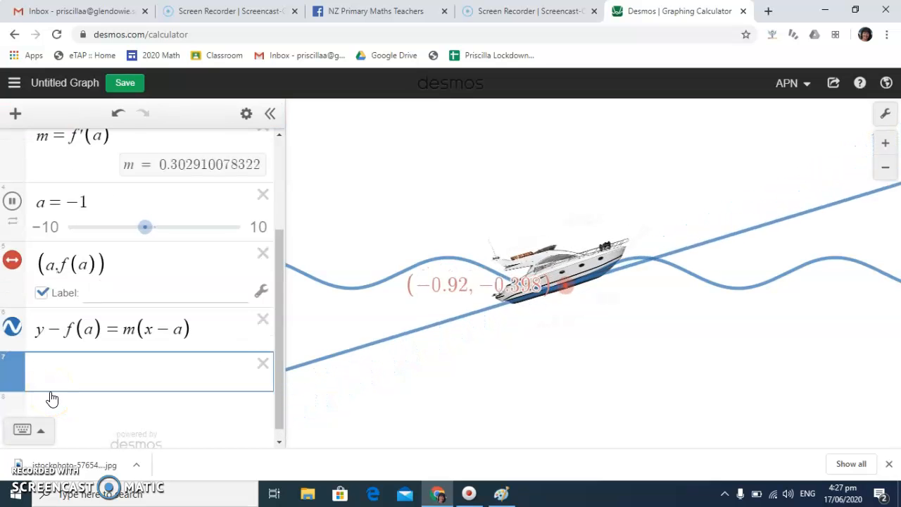
type("y<")
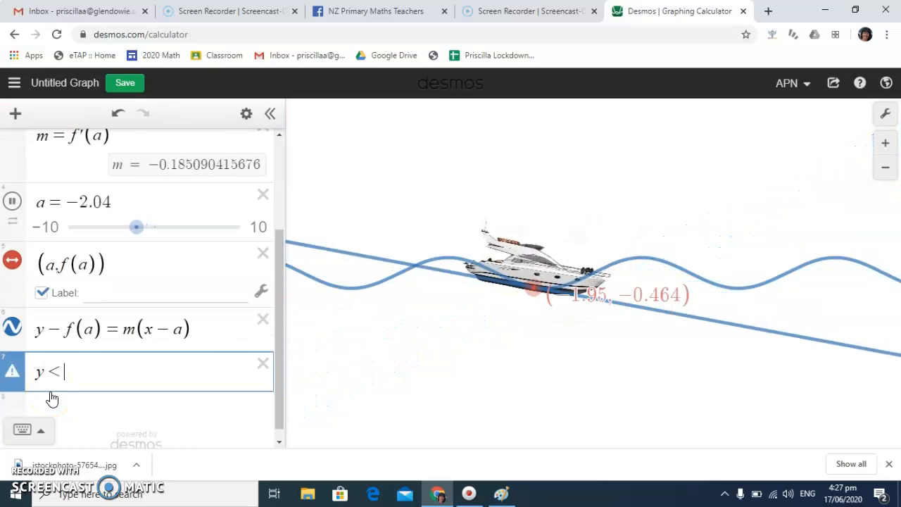
type("f(x")
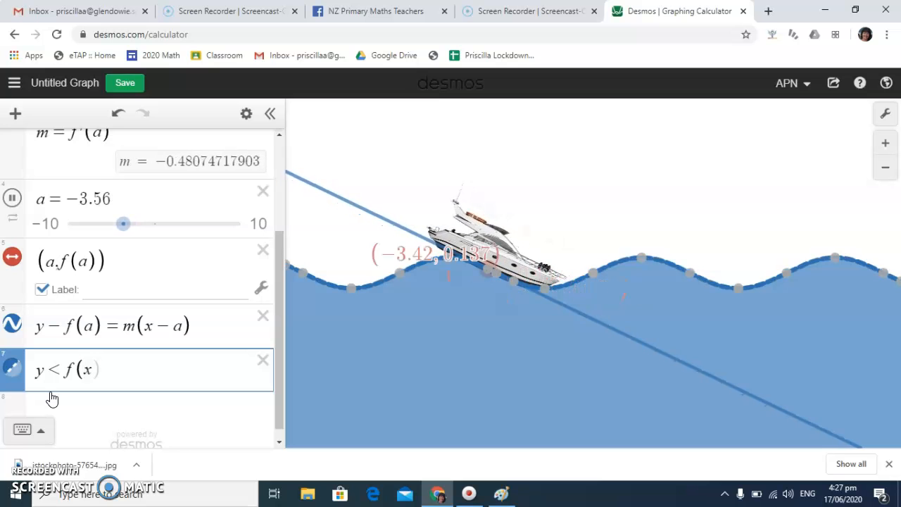
key("Return")
type("0")
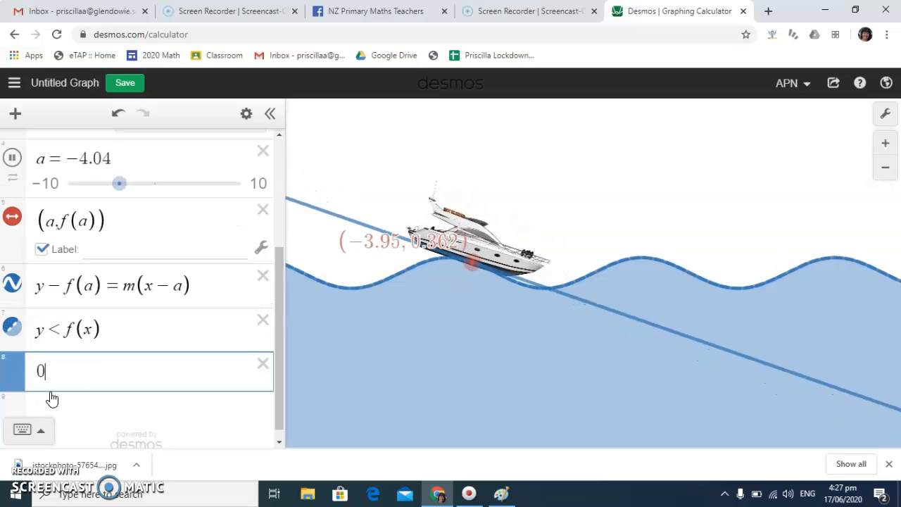
key("BackSpace")
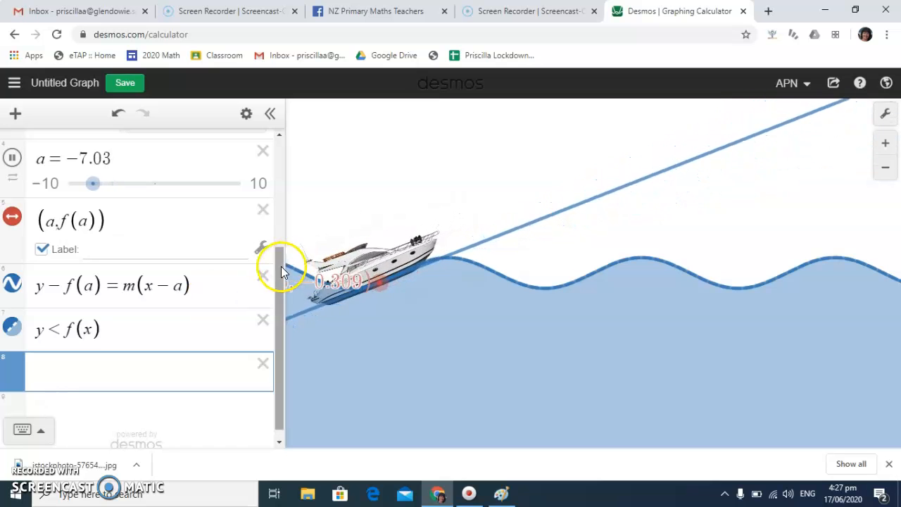
Resize the boat.jpg image to a width of 3 and a height of 4
left_click_drag(280, 263, 272, 148)
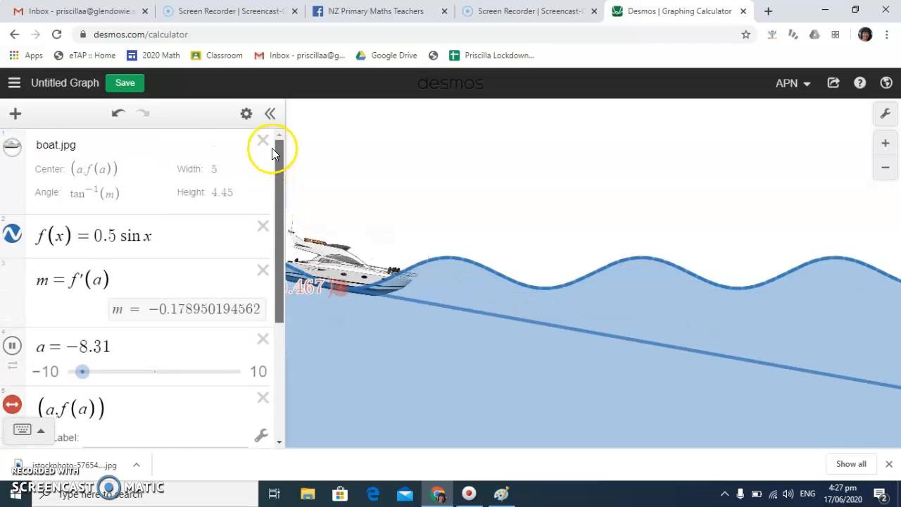
left_click(224, 169)
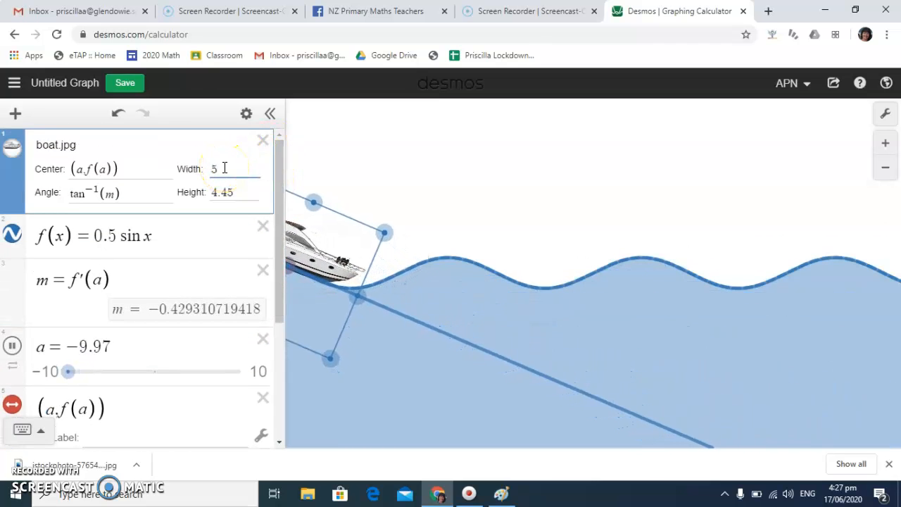
key("BackSpace")
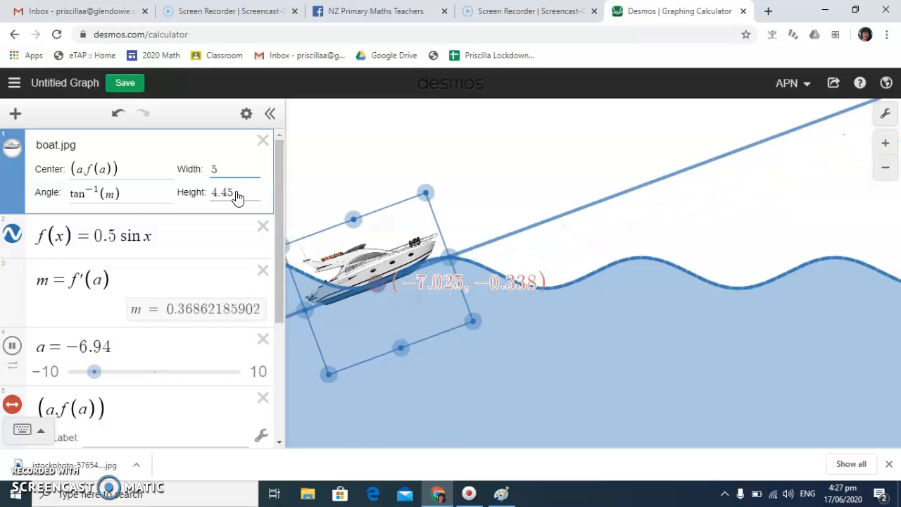
key("BackSpace")
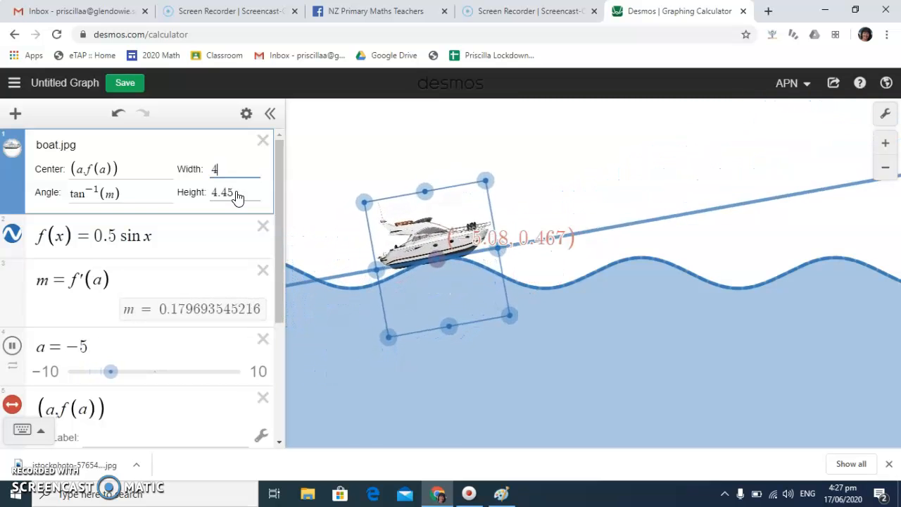
key("BackSpace")
type("3")
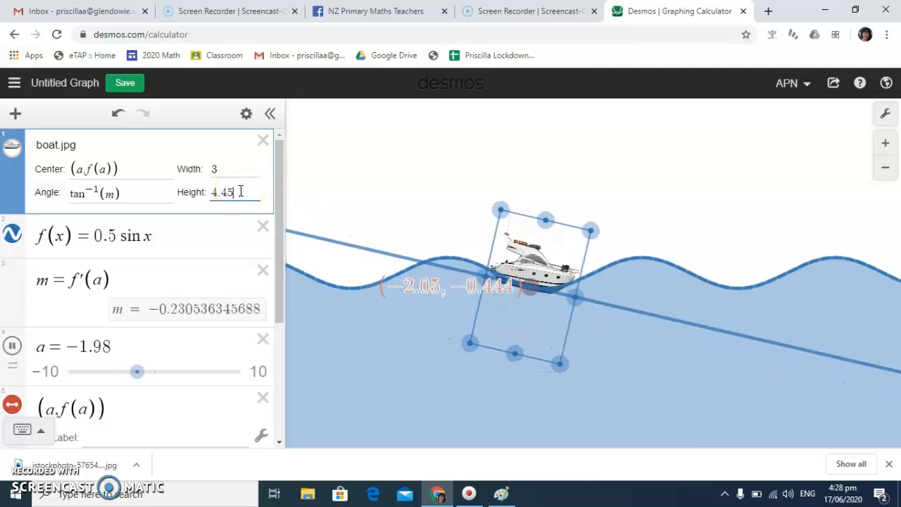
key("BackSpace")
key("BackSpace")
key("BackSpace")
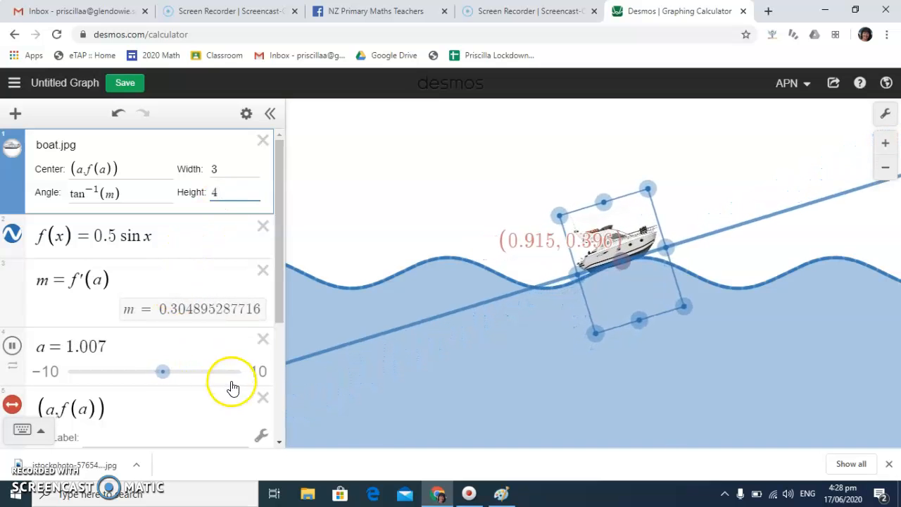
Remove the point (a, f(a)) with its label and the tangent line y − f(a) = m(x − a) from the graph
scroll(277, 279, "down", 3)
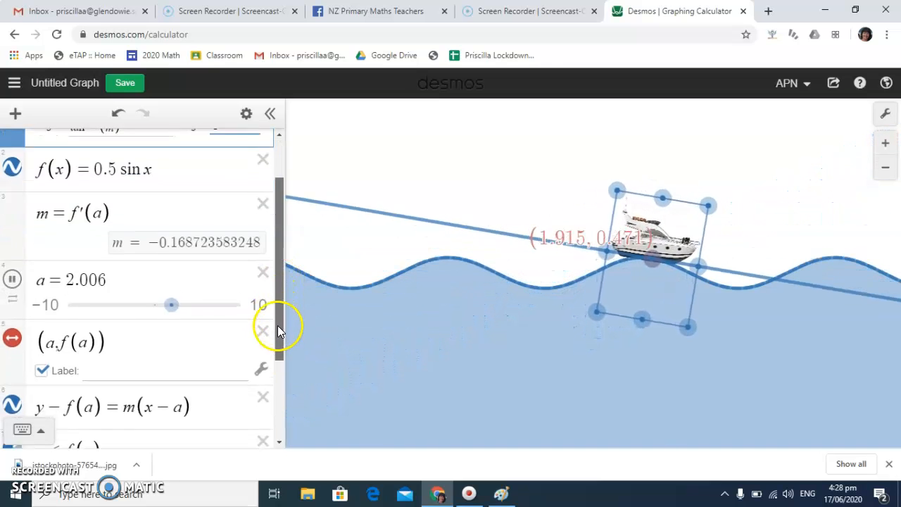
left_click(42, 335)
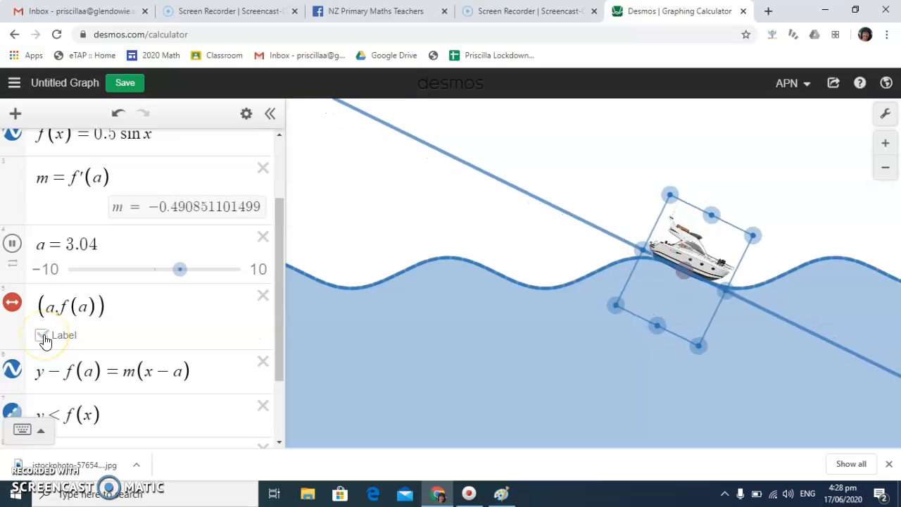
left_click(333, 201)
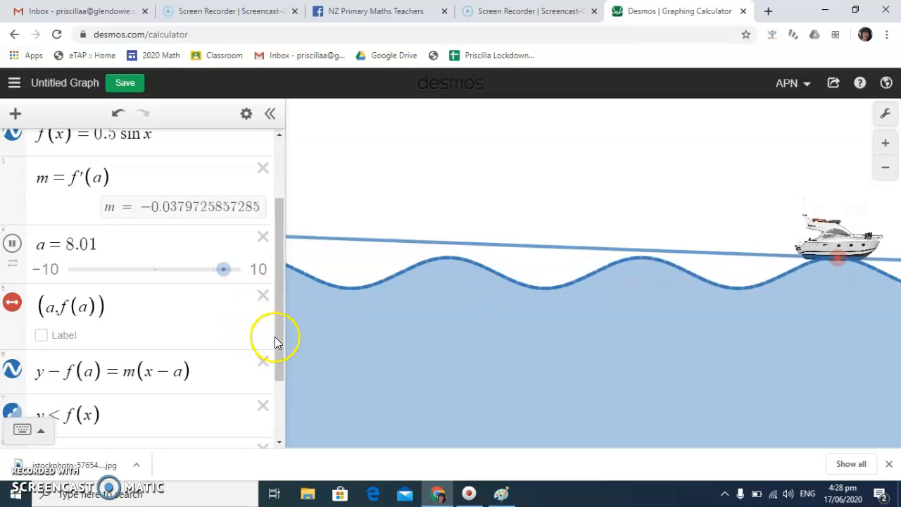
left_click(263, 363)
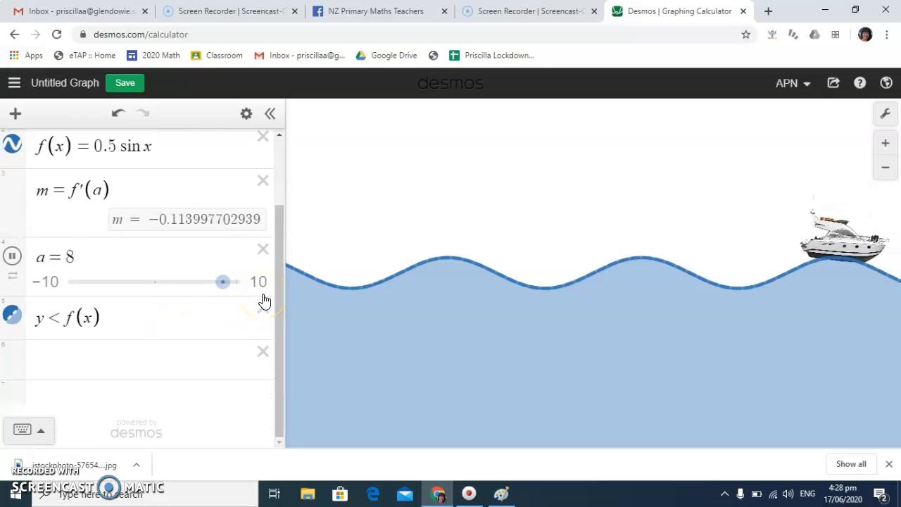
Set the animation of slider a to repeat in one direction only, at 0.5x speed
left_click_drag(280, 298, 277, 183)
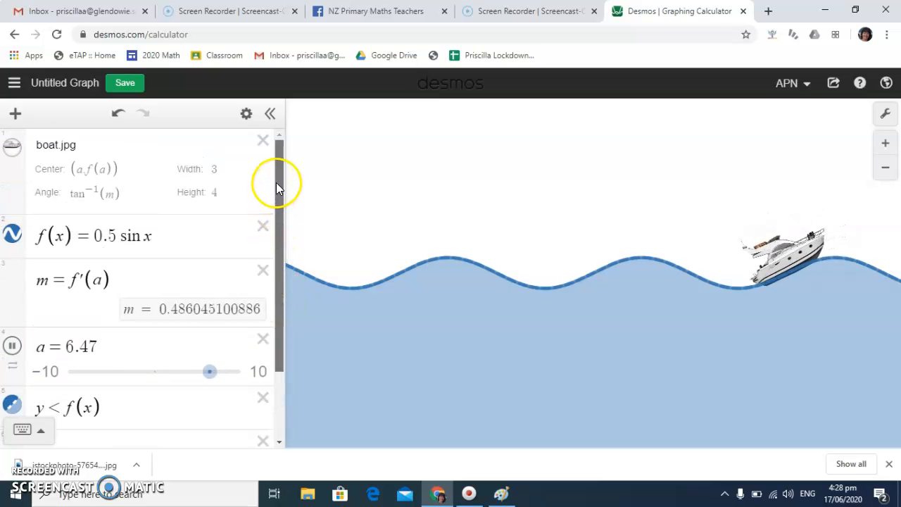
left_click(13, 367)
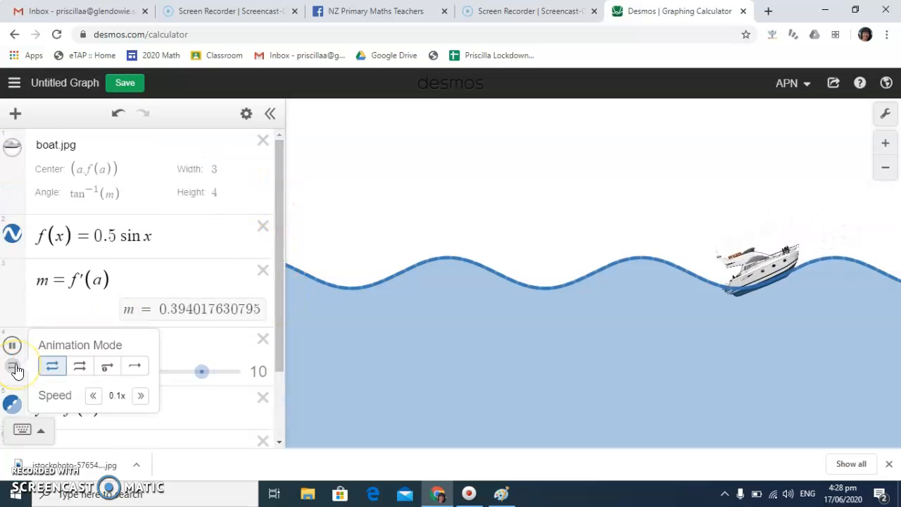
left_click(81, 367)
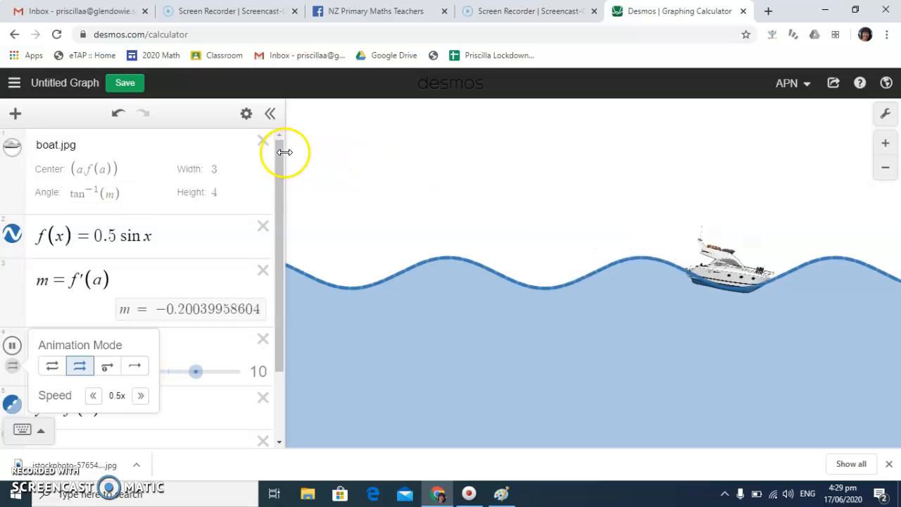
Begin a polygon expression by entering "polygo" in the empty line below y < f(x)
left_click_drag(277, 152, 277, 260)
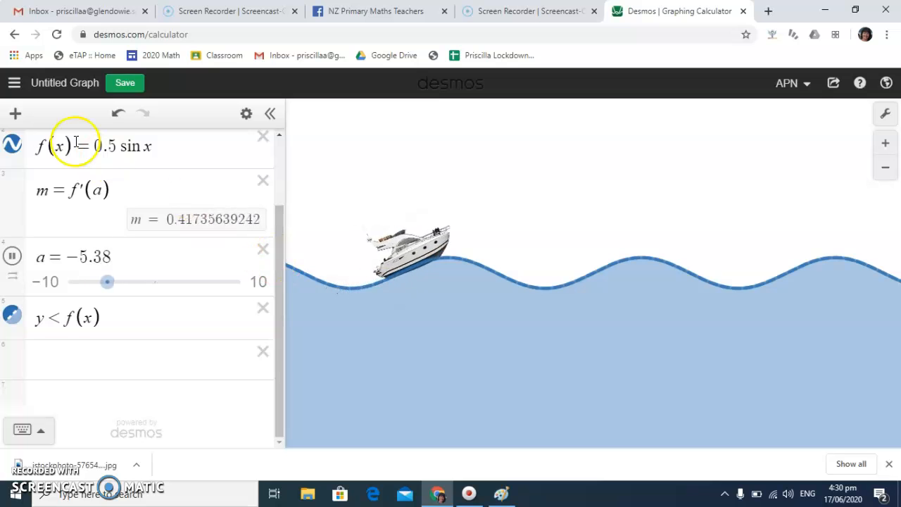
left_click(14, 114)
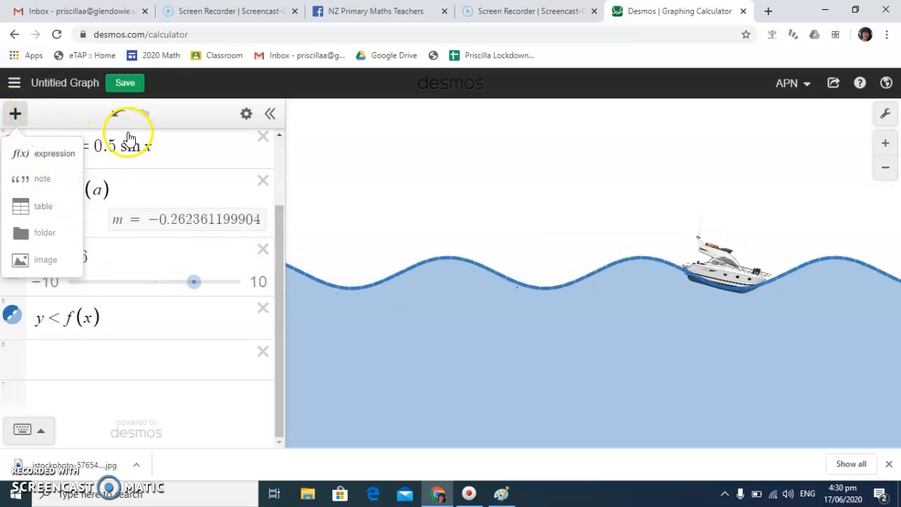
left_click(49, 363)
type("p")
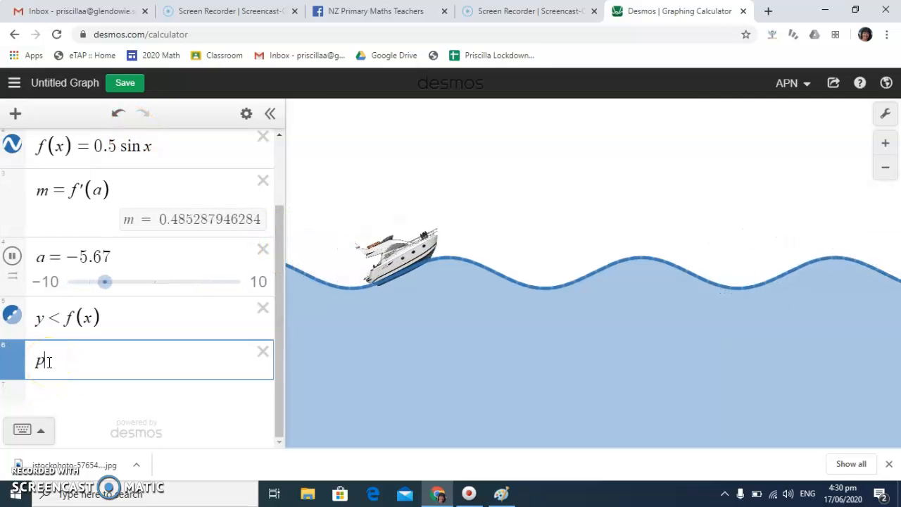
type("oly")
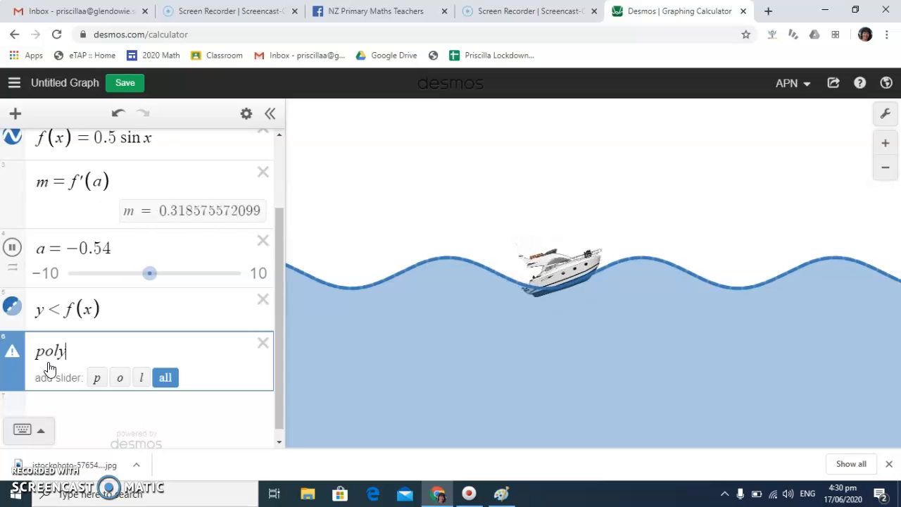
type("go")
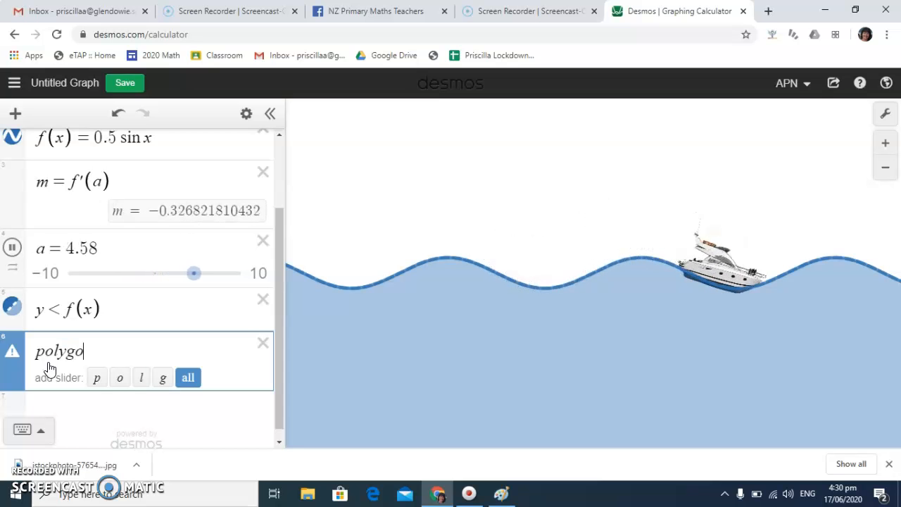
Look for a polygon function in the Stats and Dist function categories of the on-screen keypad
left_click(35, 429)
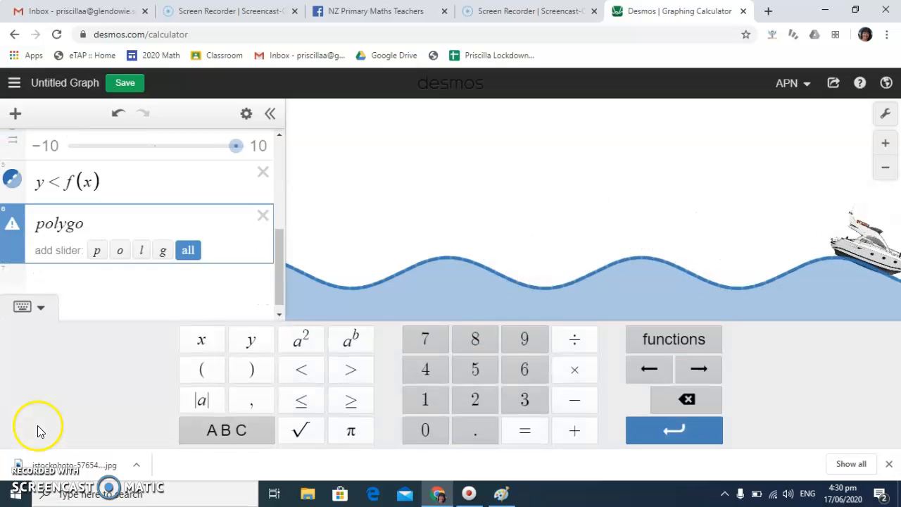
left_click(701, 339)
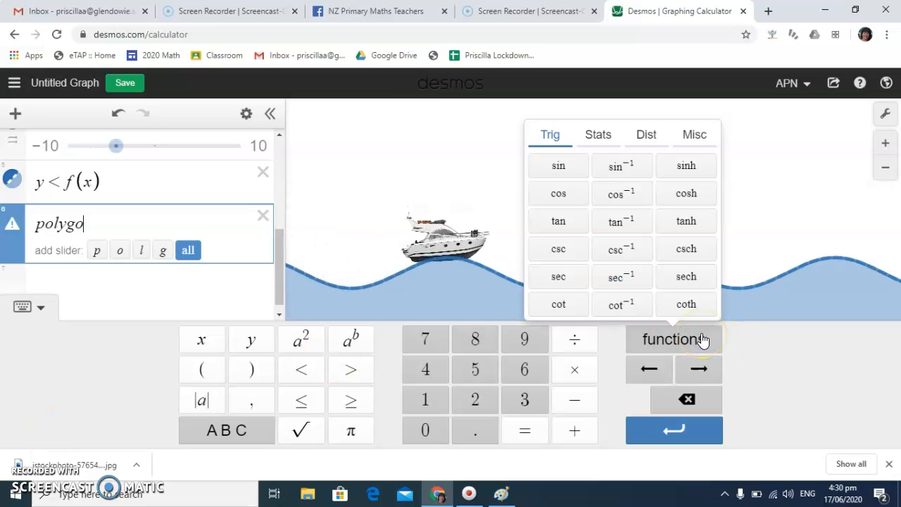
left_click(611, 138)
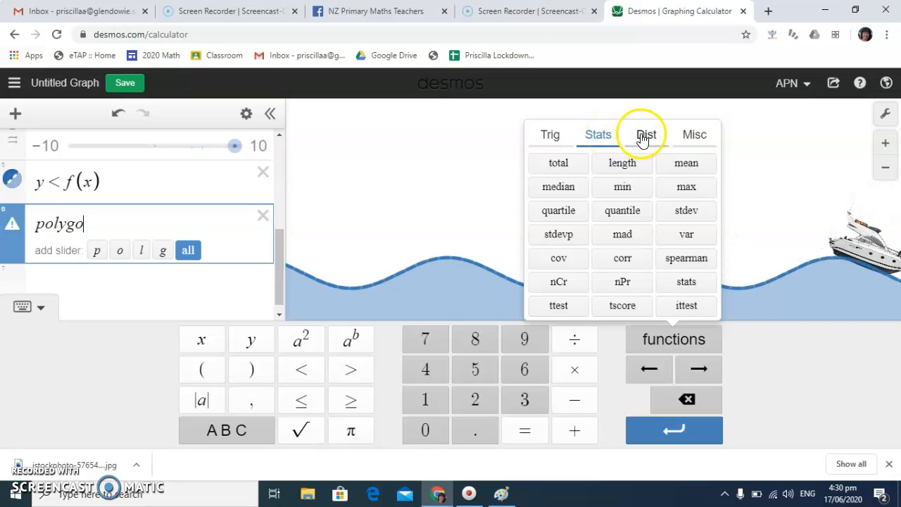
left_click(643, 136)
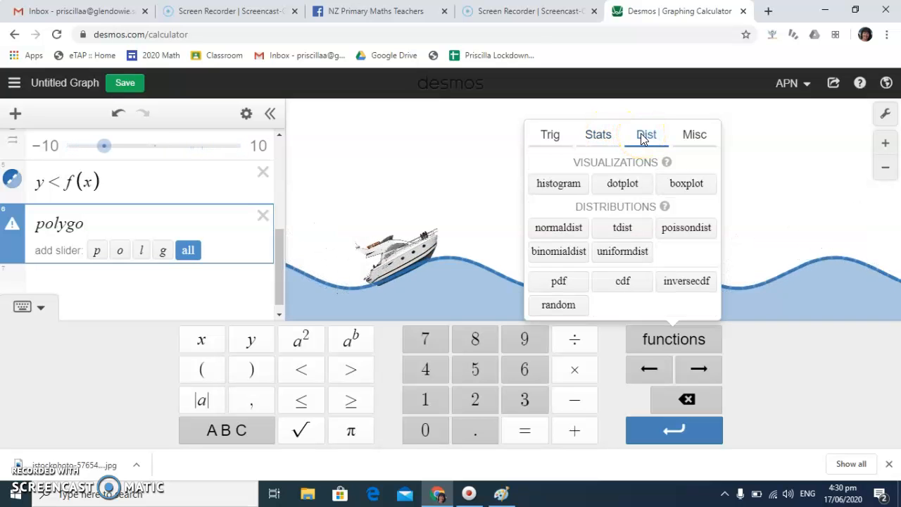